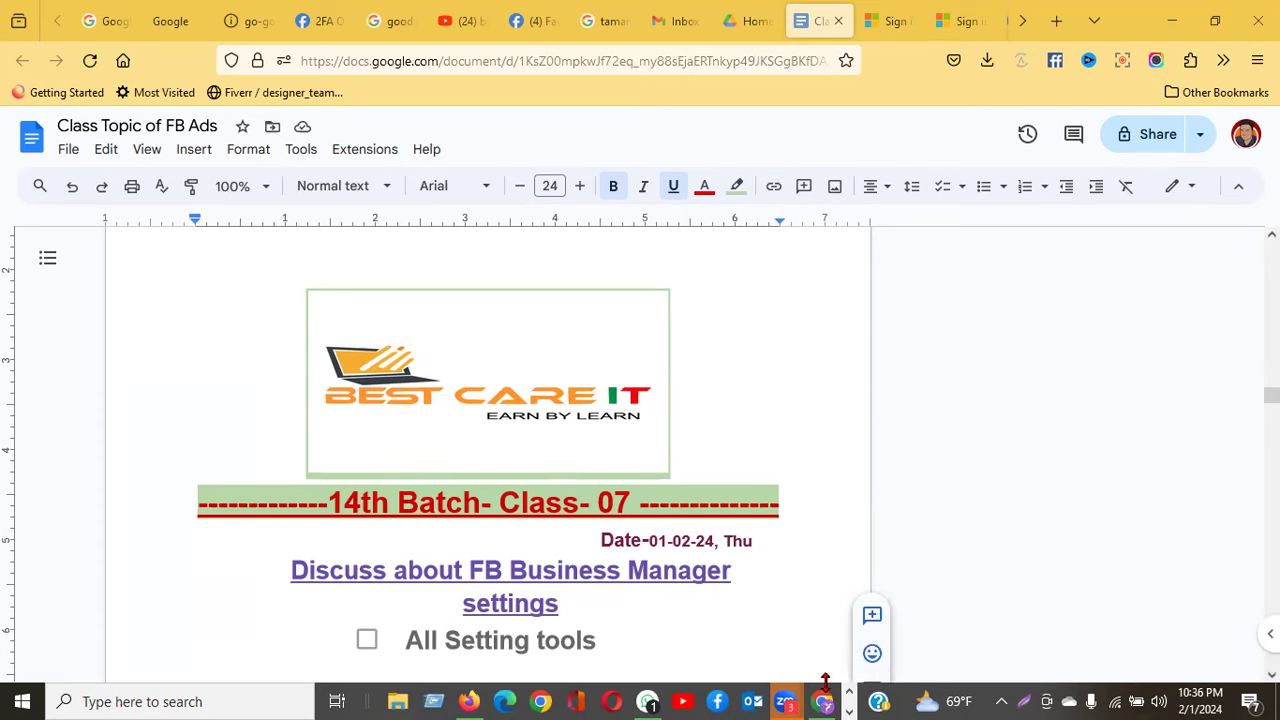
# Step: Switch to the Business Settings window in Google Chrome and look through the full list of settings categories
pyautogui.moveTo(824, 702)
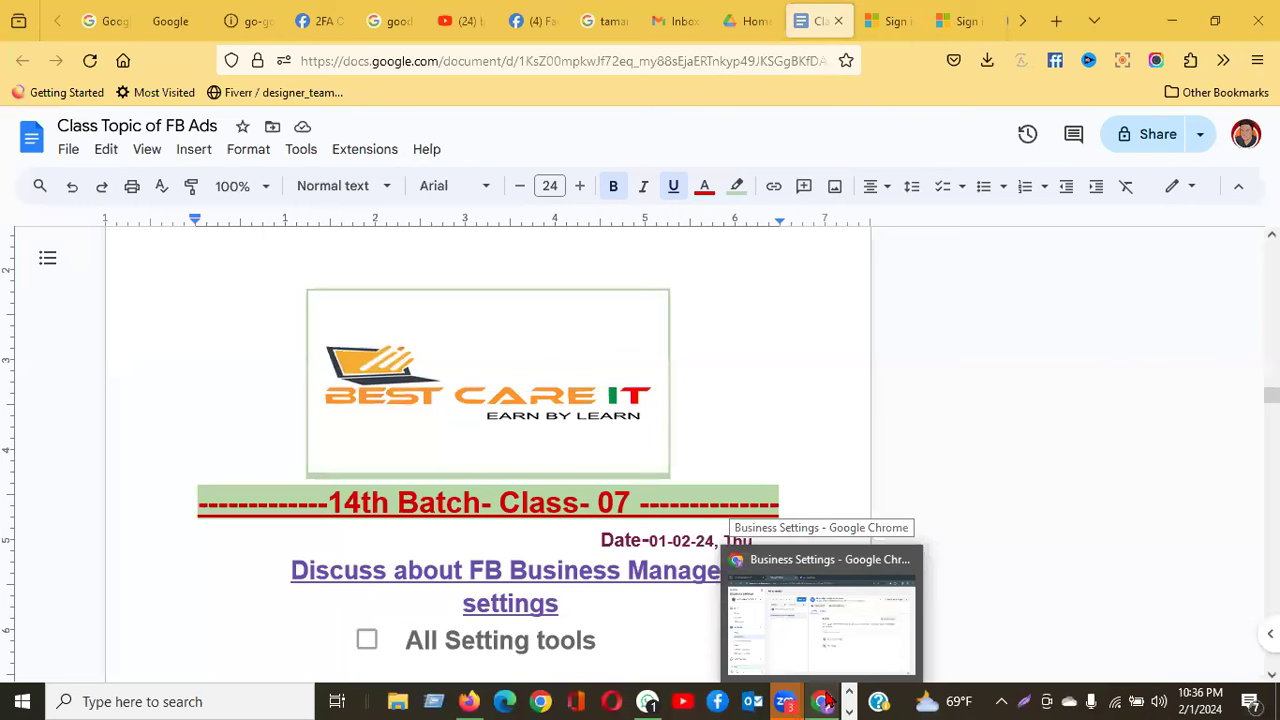
pyautogui.click(825, 660)
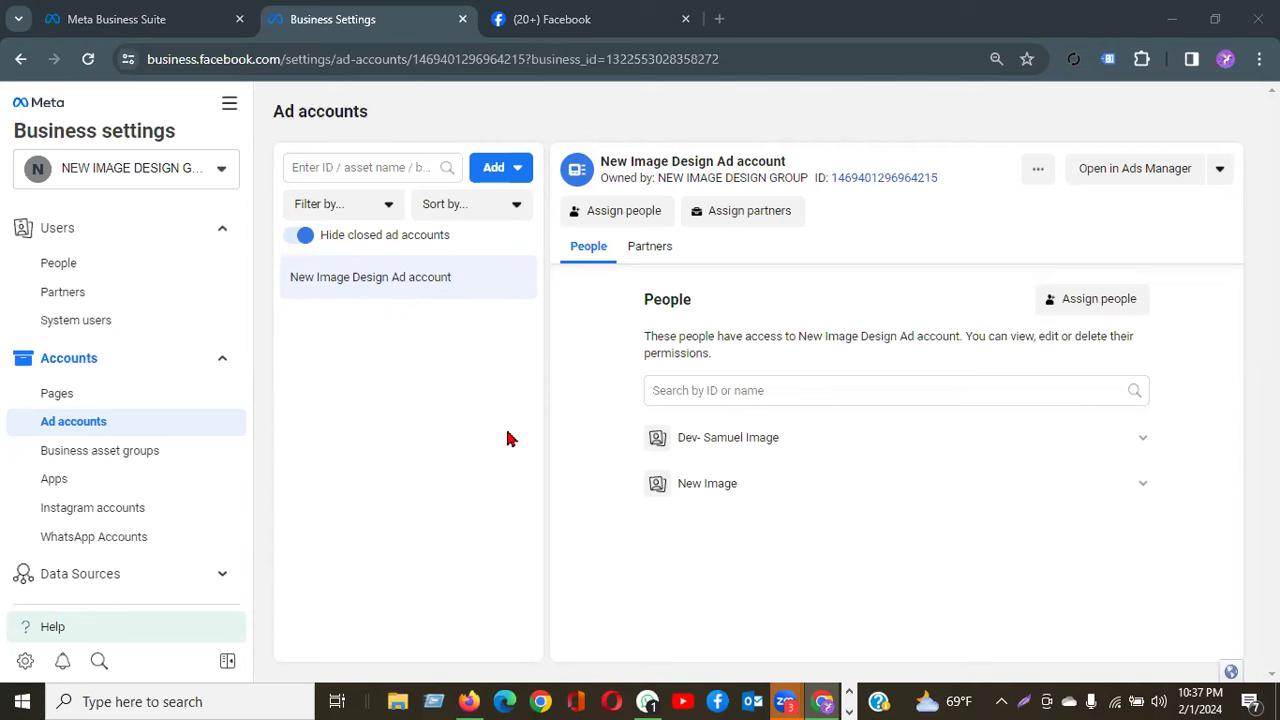
pyautogui.scroll(-2, 192, 332)
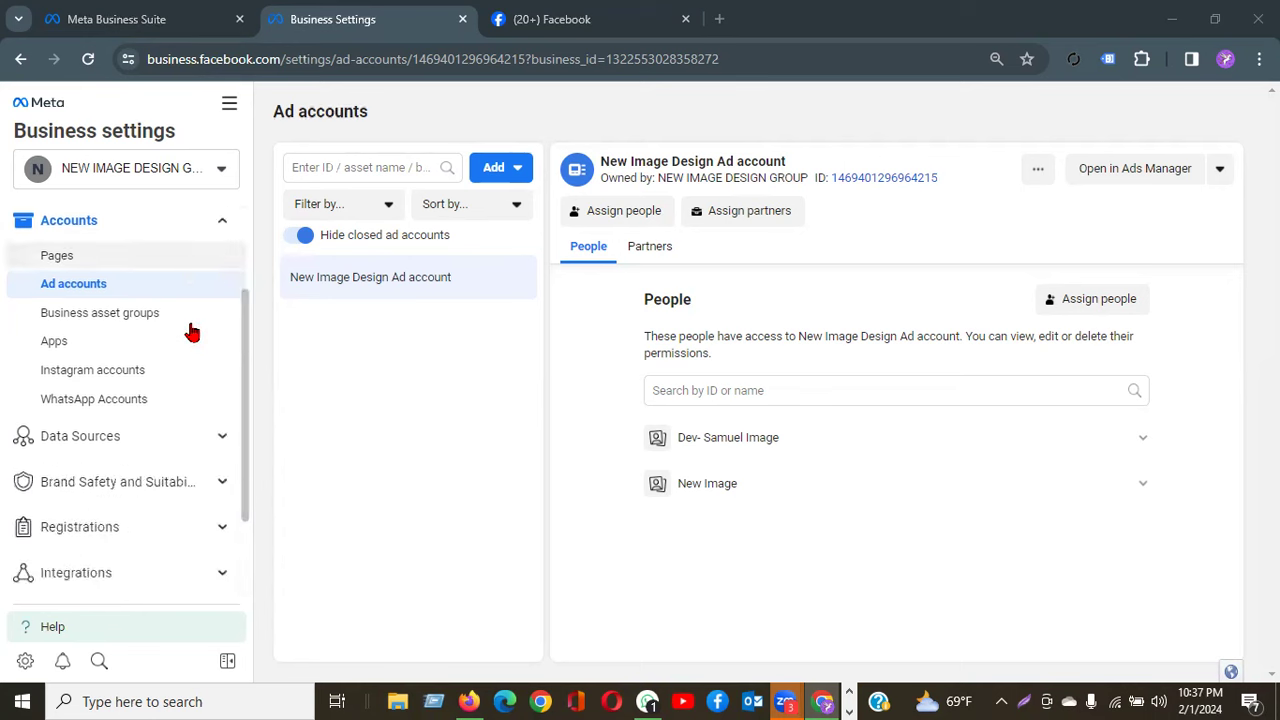
pyautogui.scroll(-3, 192, 334)
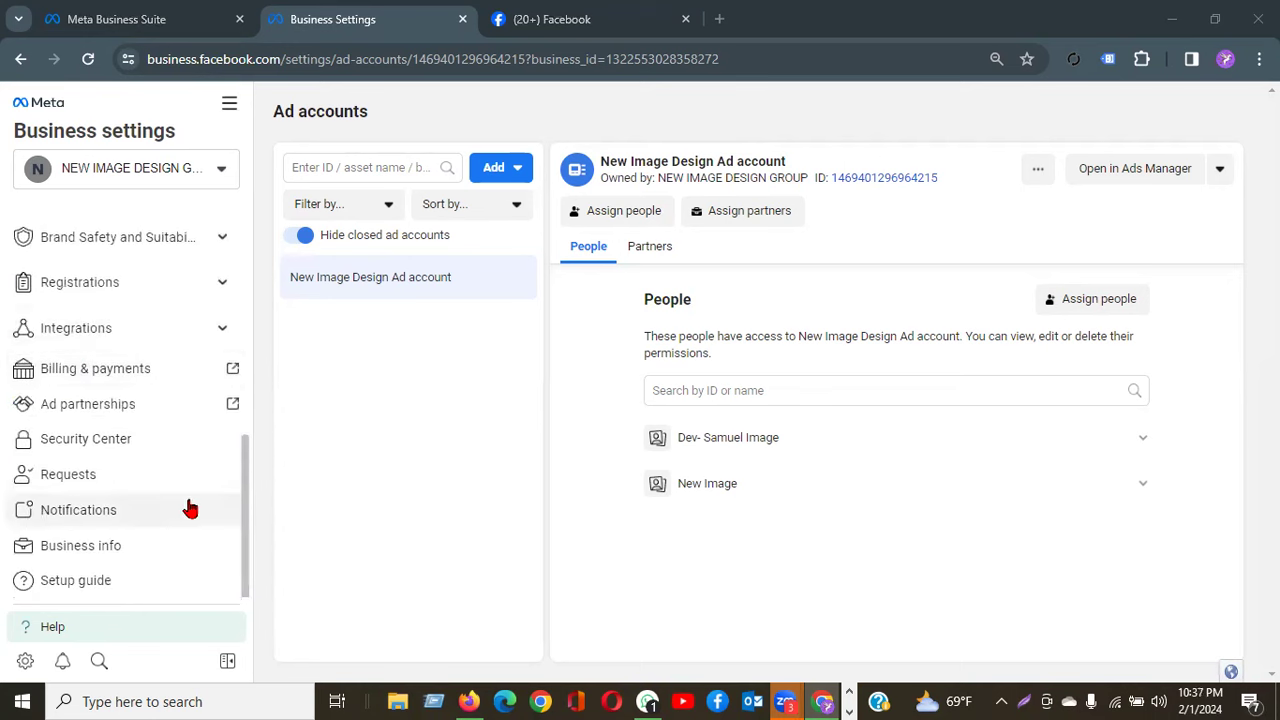
pyautogui.scroll(5, 190, 508)
pyautogui.scroll(-5, 80, 264)
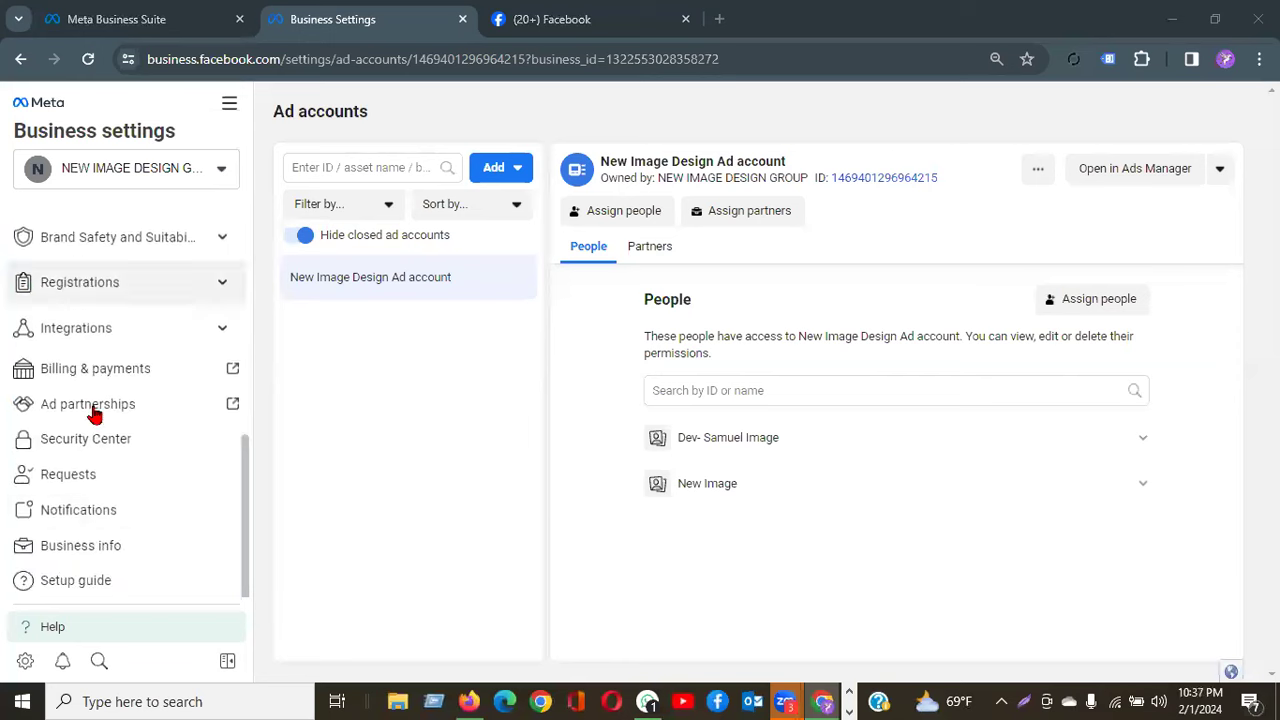
pyautogui.scroll(5, 114, 566)
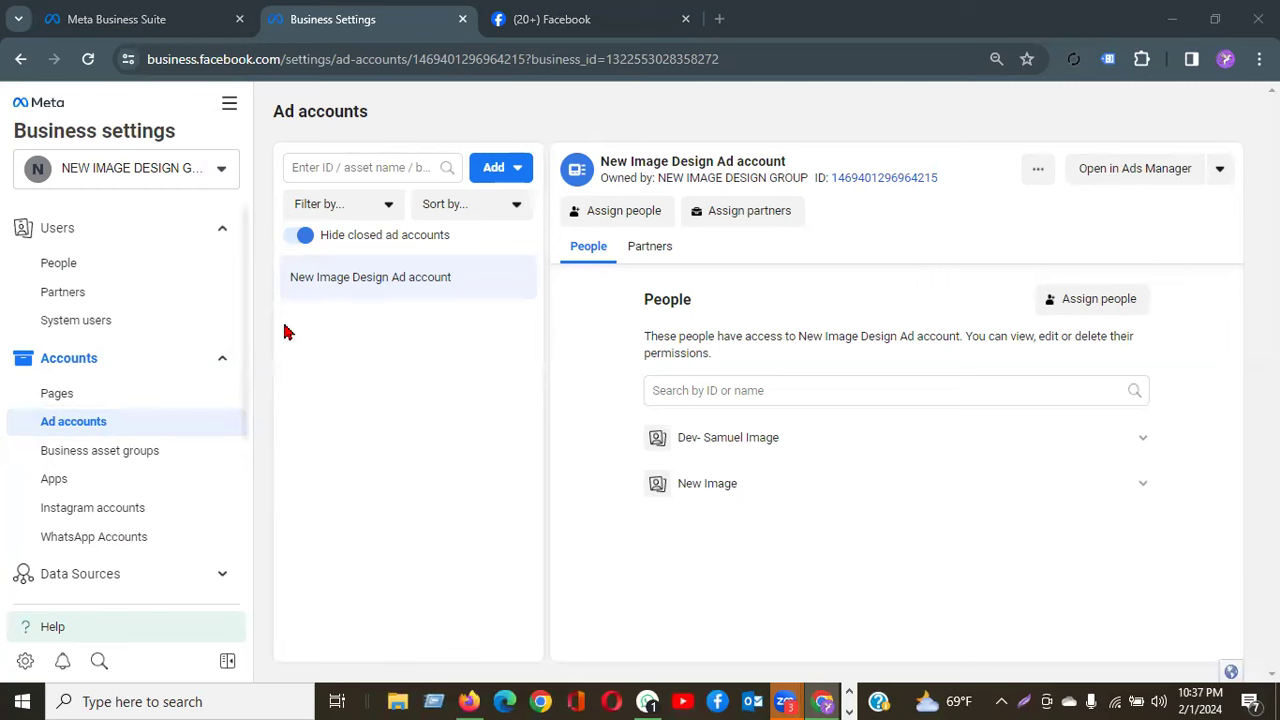
# Step: Collapse the Users and Accounts groups and review the main settings categories down to the end of the list
pyautogui.click(94, 228)
pyautogui.click(92, 274)
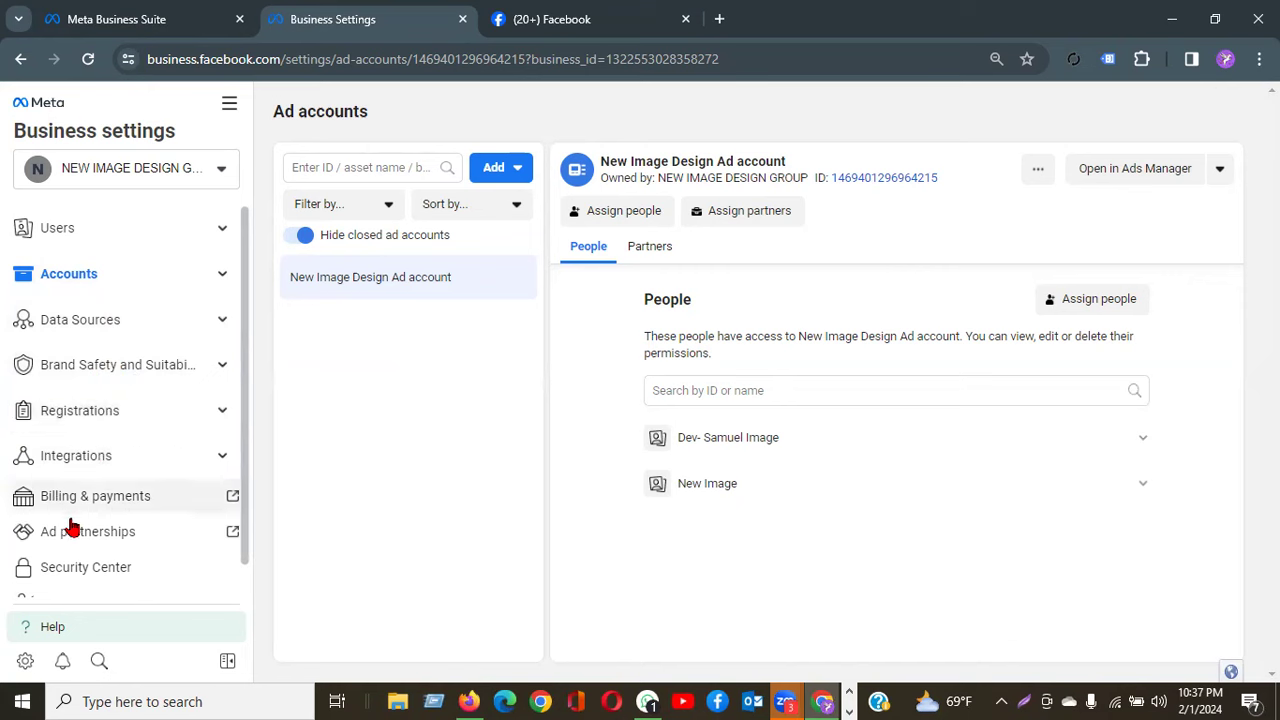
pyautogui.scroll(-3, 113, 525)
pyautogui.scroll(3, 113, 520)
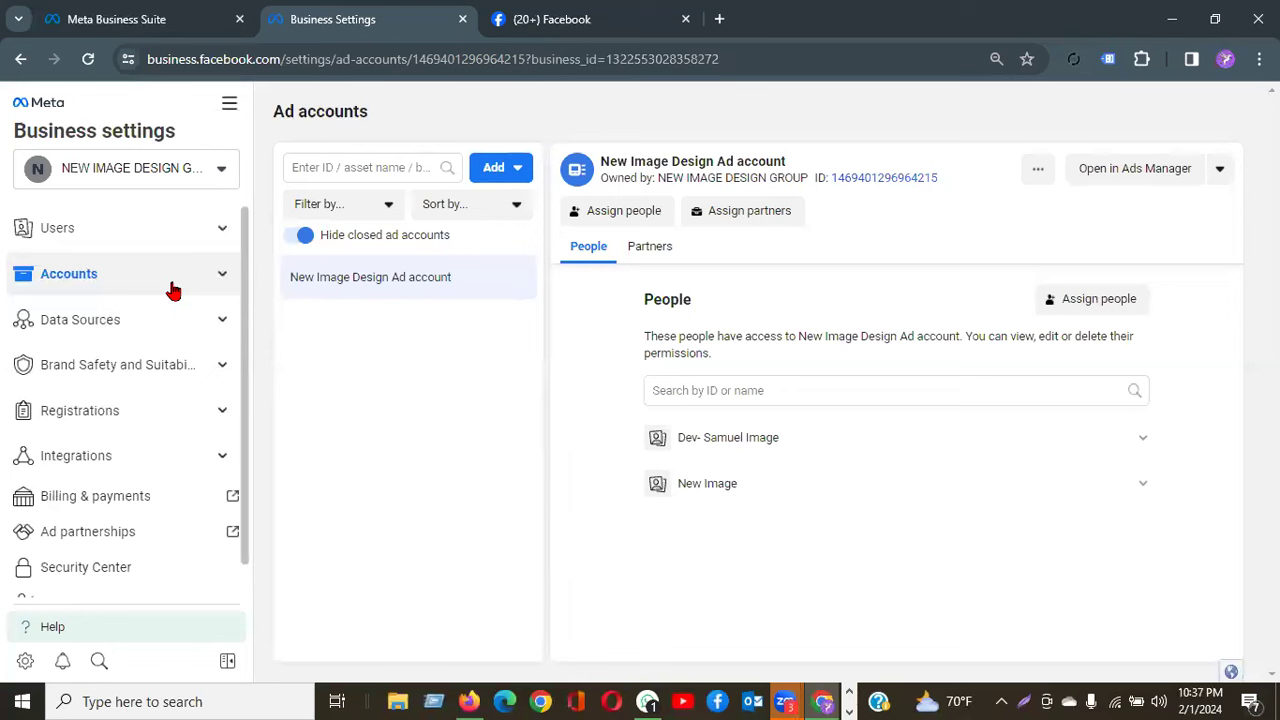
# Step: Open the People page under Users, inspect the email address entry of the Invite people form, and close it without inviting anyone
pyautogui.click(88, 238)
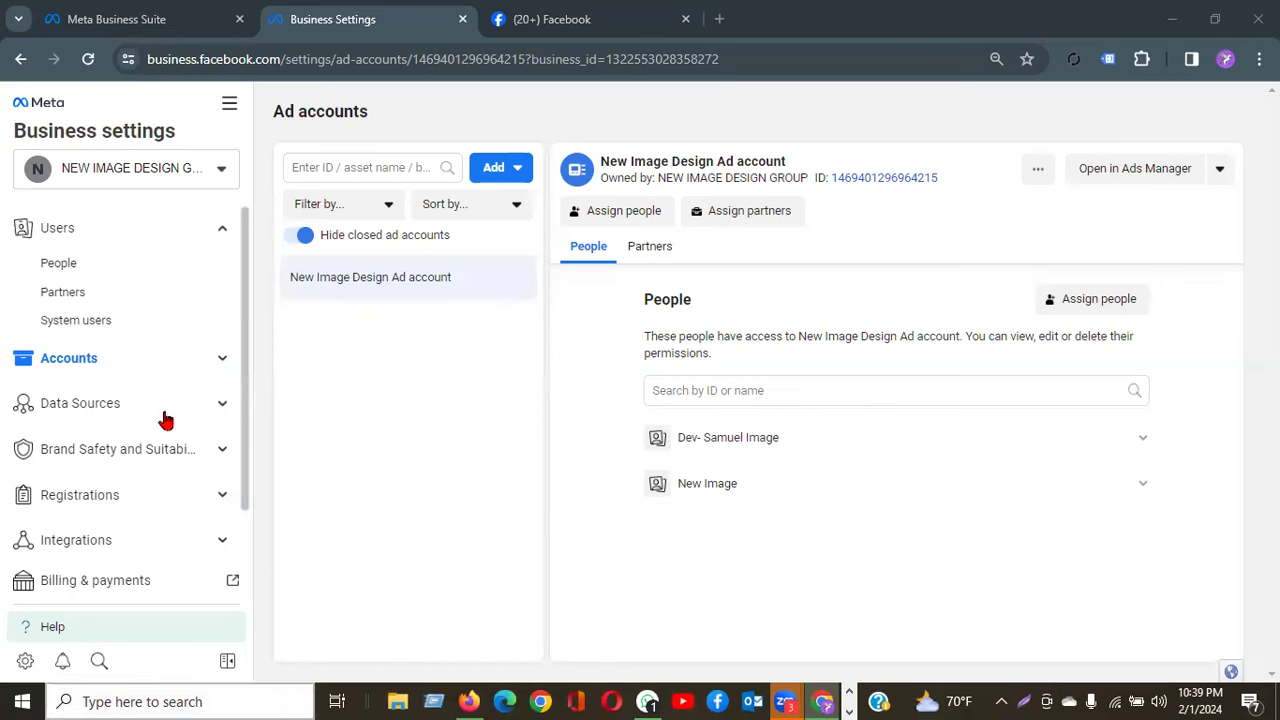
pyautogui.click(62, 264)
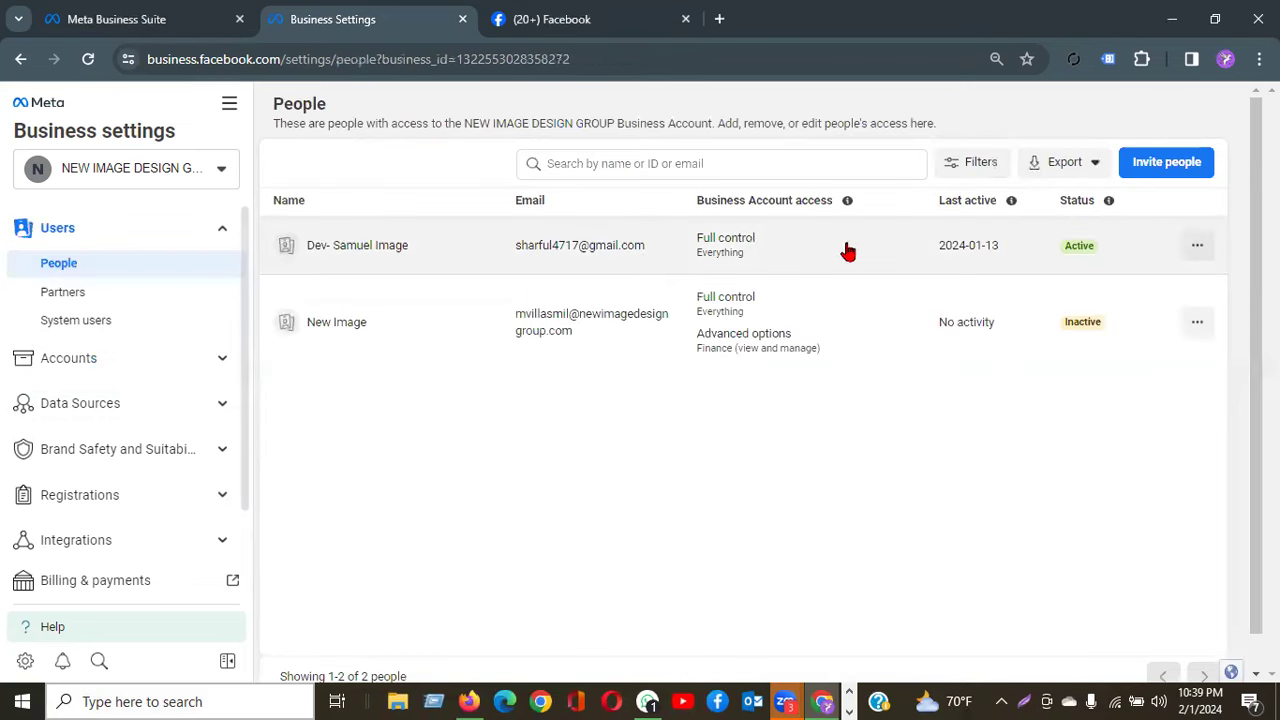
pyautogui.click(1148, 166)
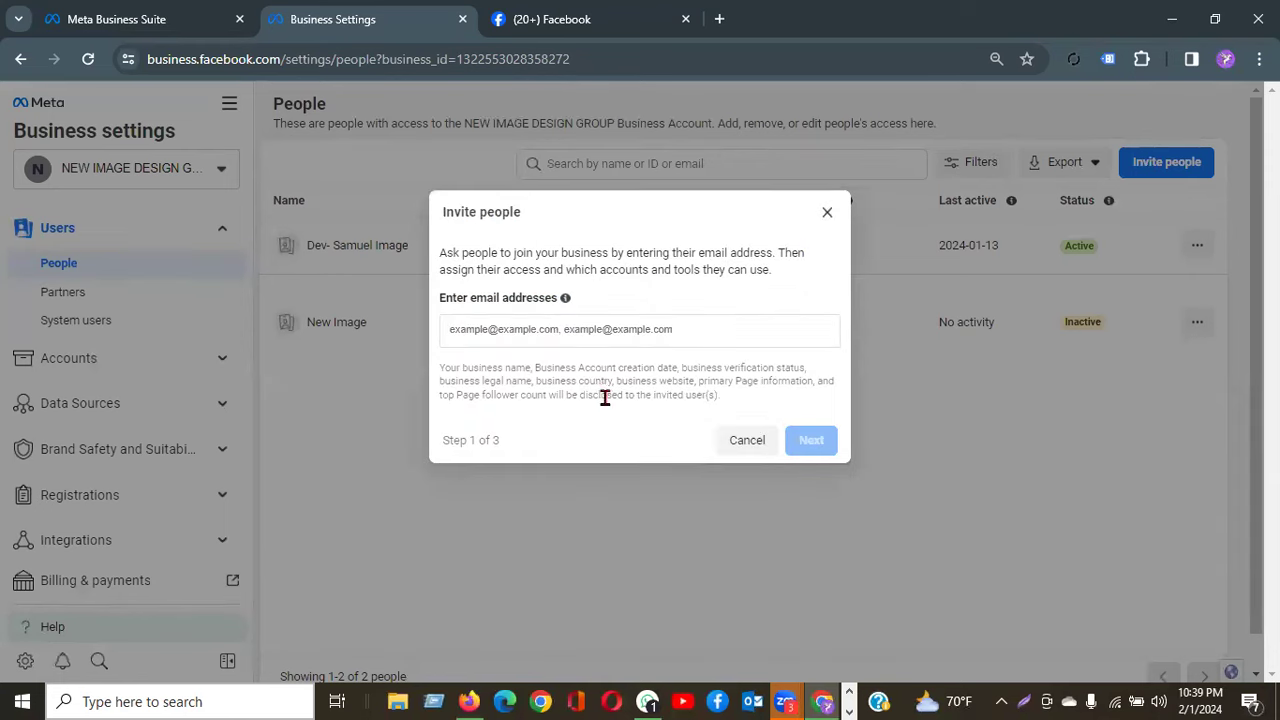
pyautogui.click(592, 320)
pyautogui.moveTo(565, 298)
pyautogui.click(824, 215)
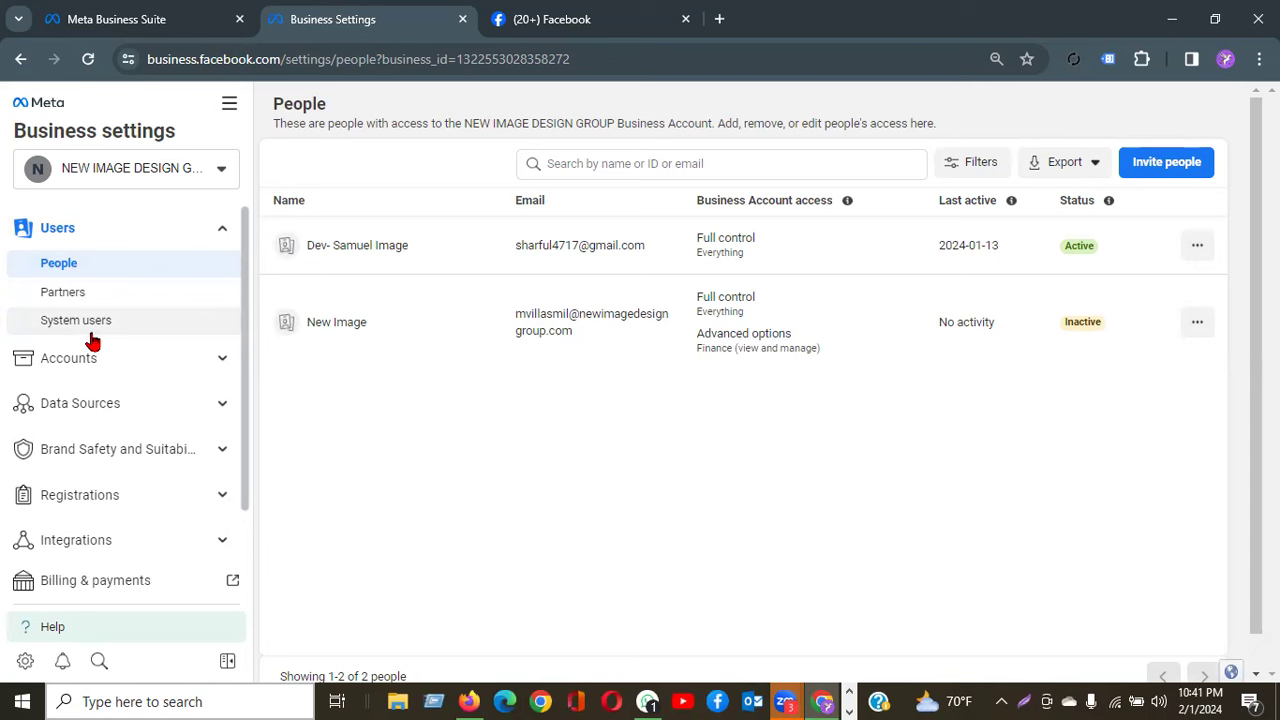
# Step: Open the Partners page and inspect the Partner business ID field for sharing assets with a new partner, closing the form without adding one
pyautogui.click(80, 297)
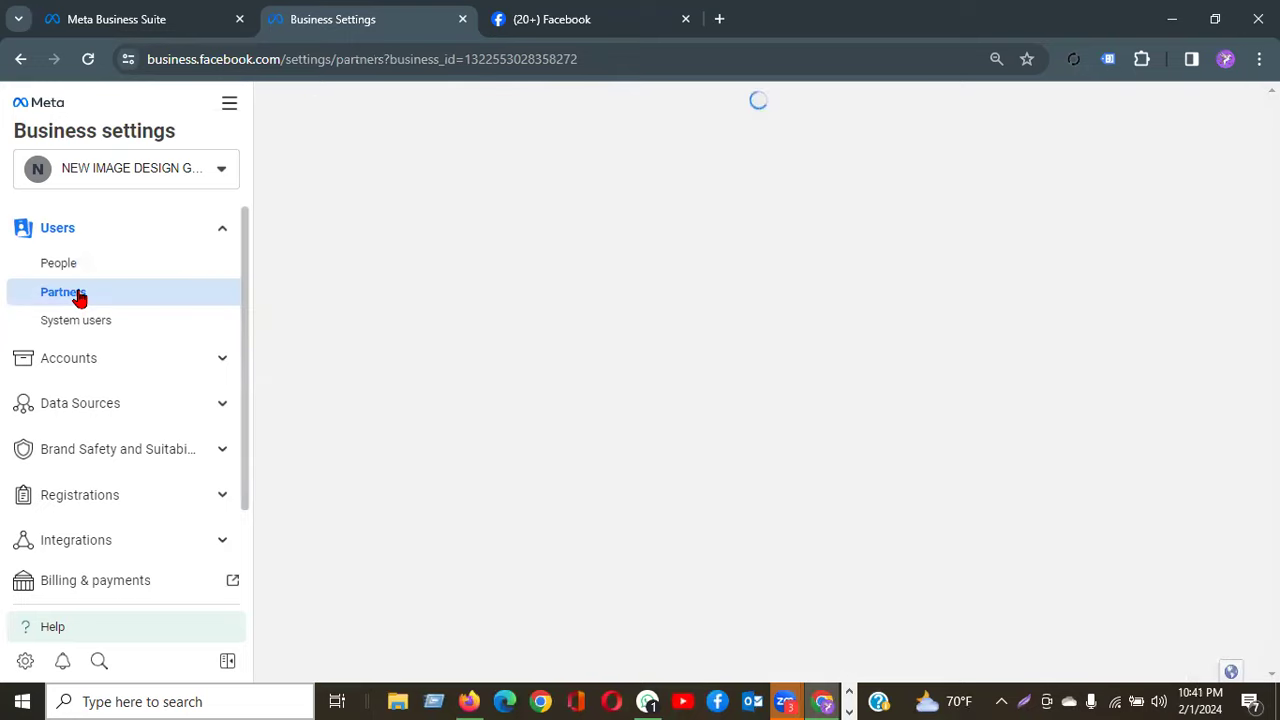
pyautogui.click(72, 271)
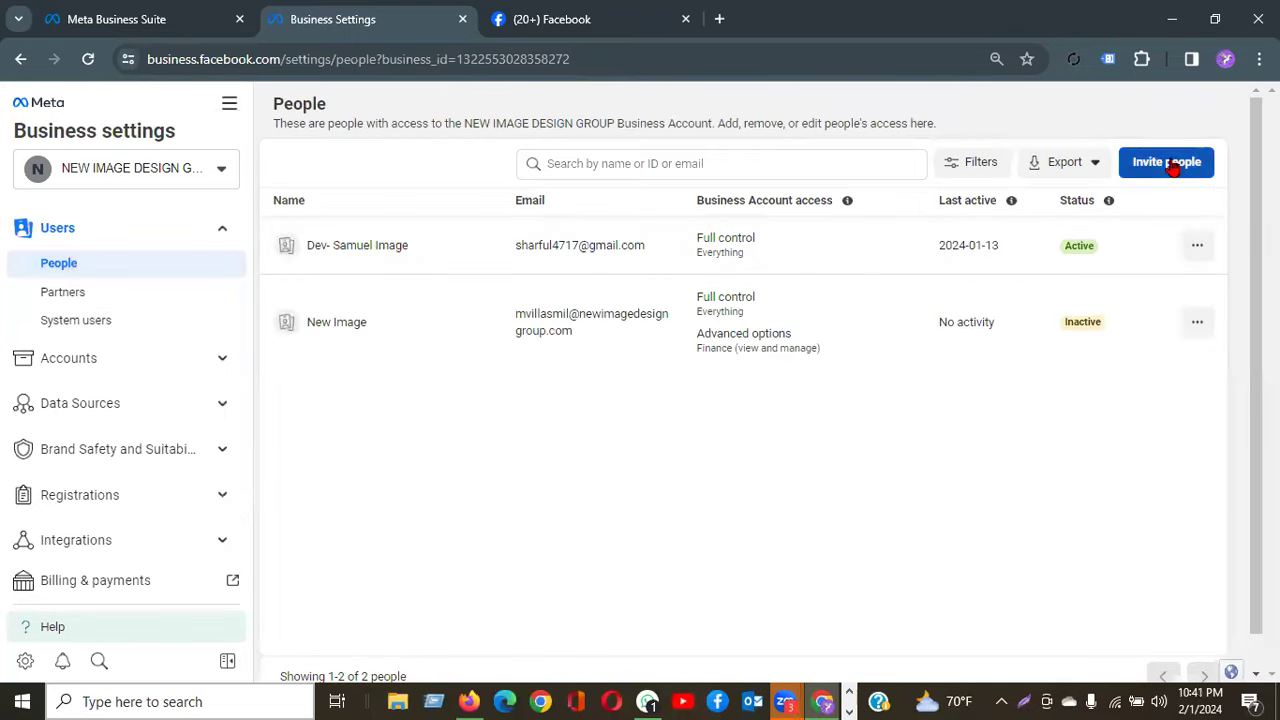
pyautogui.click(75, 300)
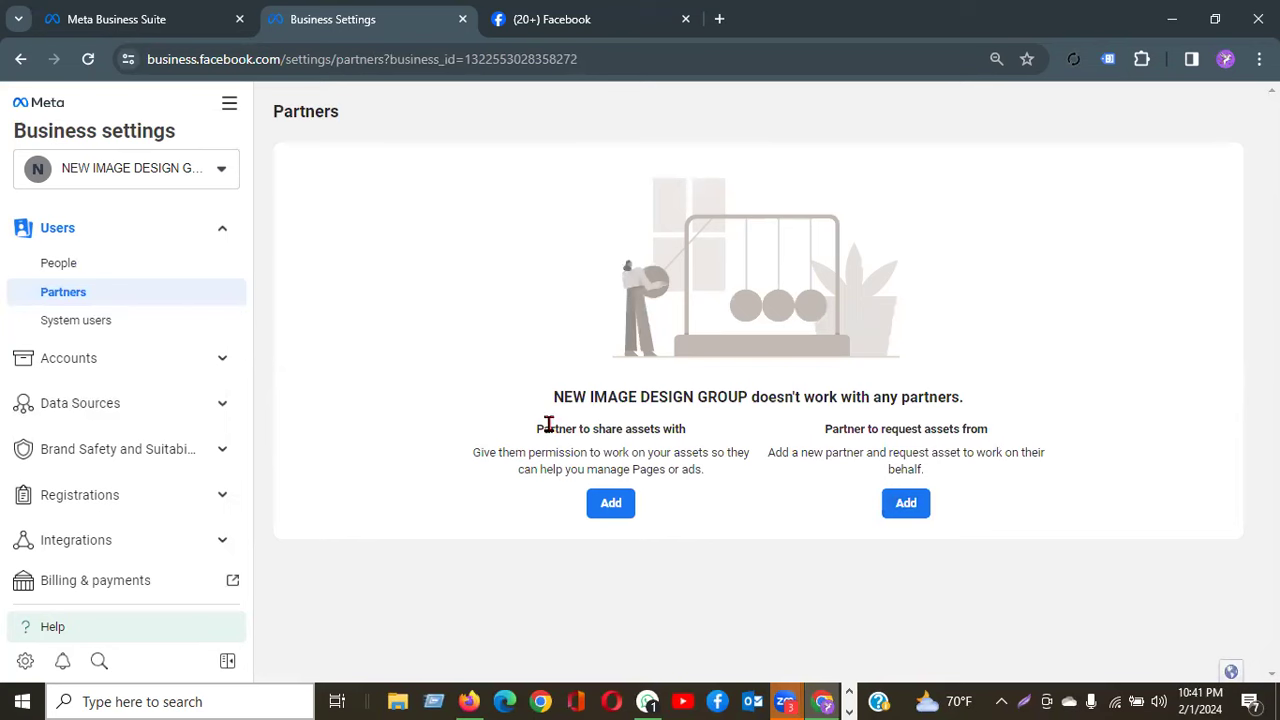
pyautogui.moveTo(543, 428); pyautogui.dragTo(693, 436)
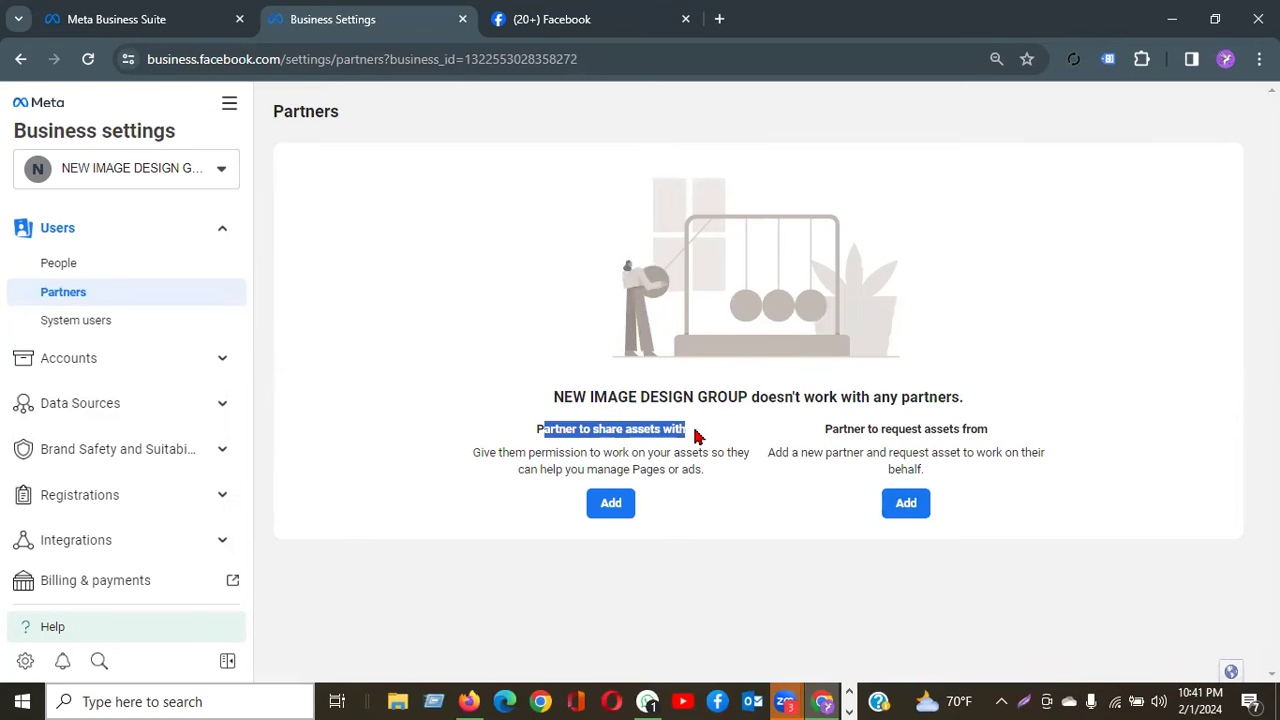
pyautogui.click(612, 506)
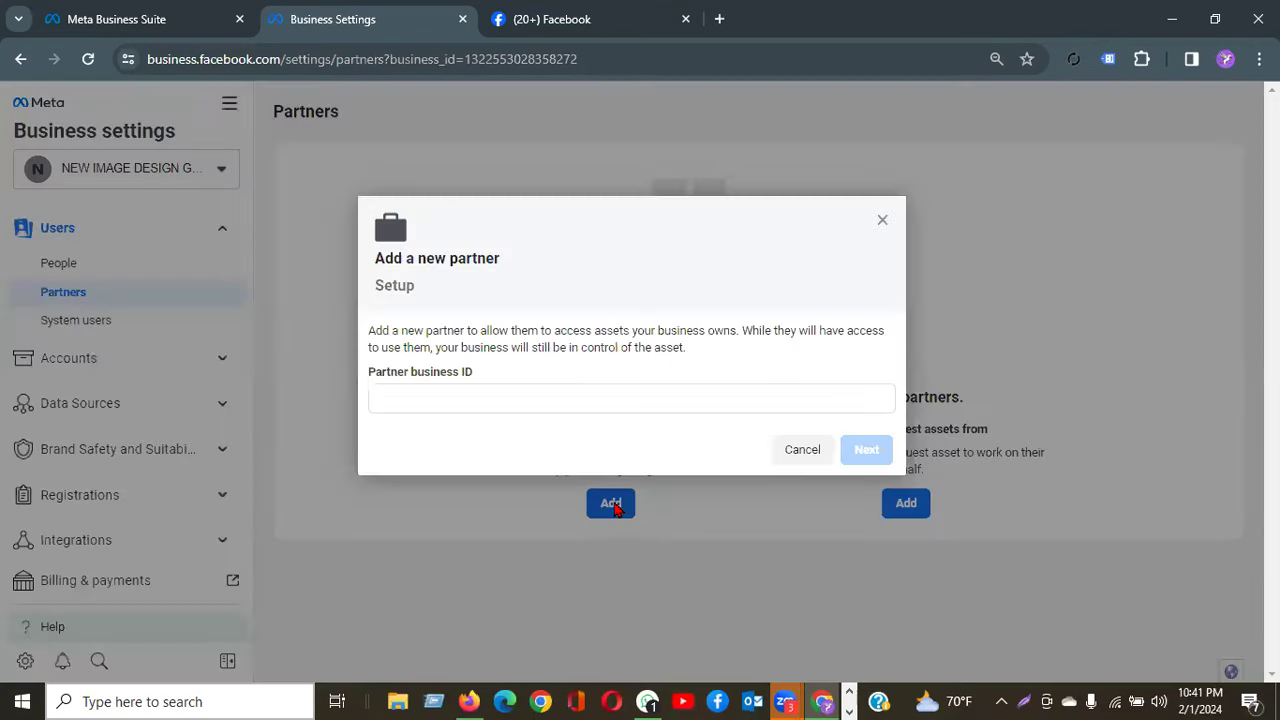
pyautogui.click(402, 398)
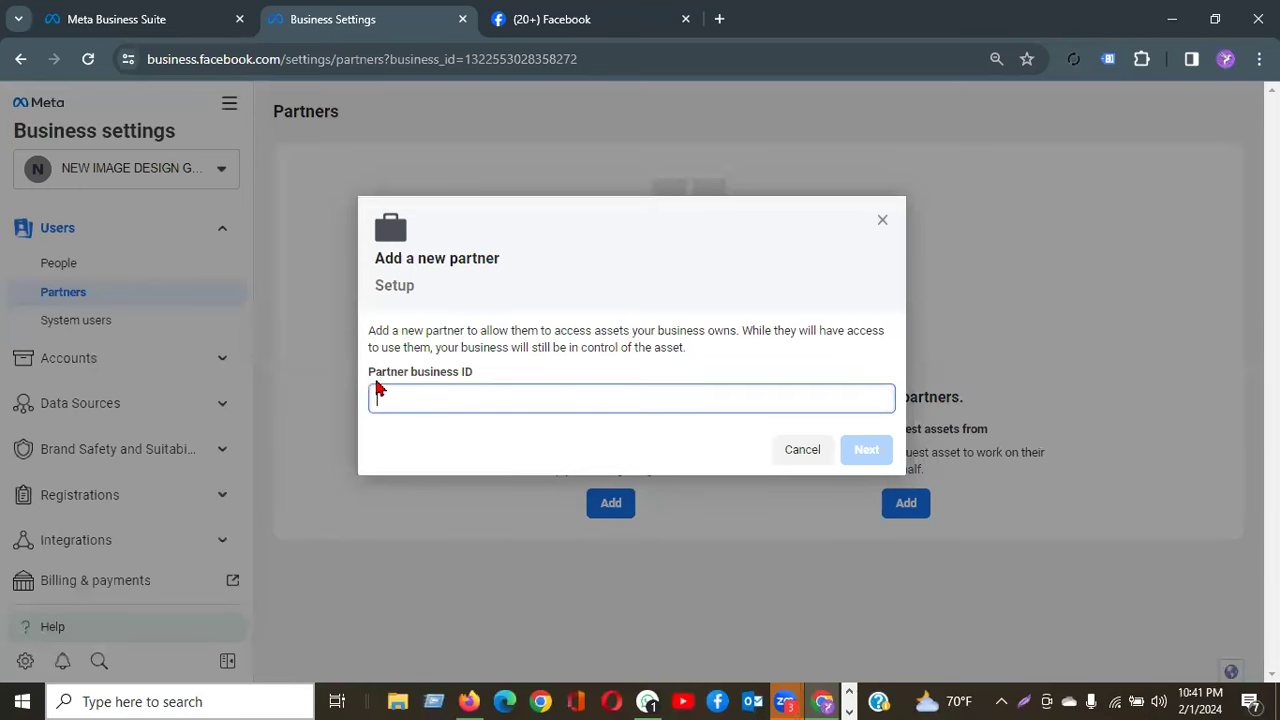
pyautogui.moveTo(371, 374); pyautogui.dragTo(492, 376)
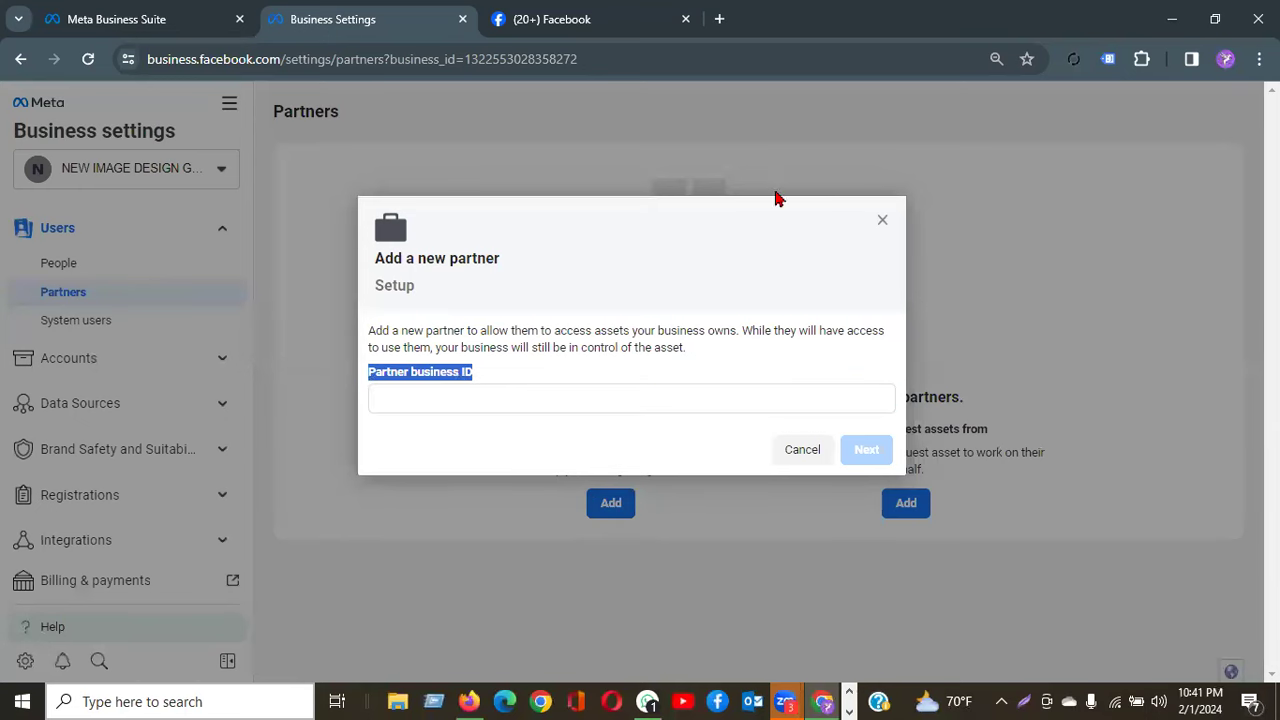
pyautogui.click(883, 221)
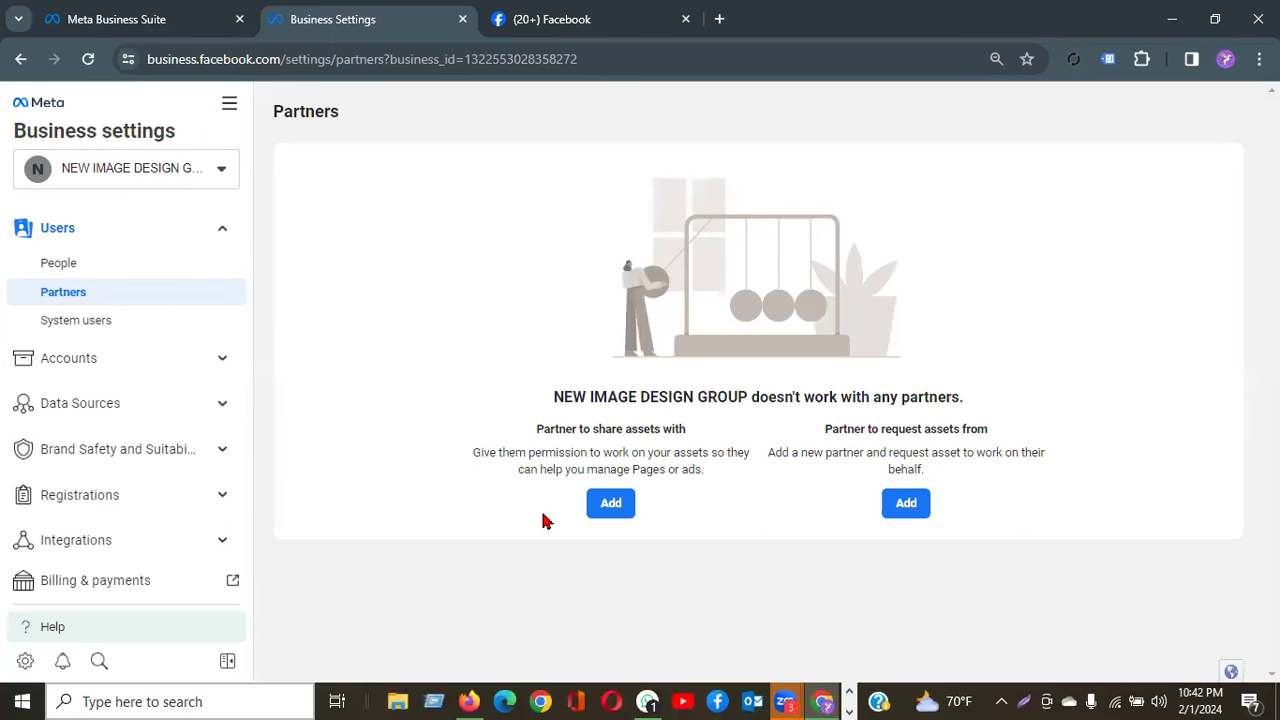
# Step: Enter a sample partner business ID in the form for sharing assets, clear it, and close the form without adding the partner
pyautogui.click(610, 505)
pyautogui.click(526, 396)
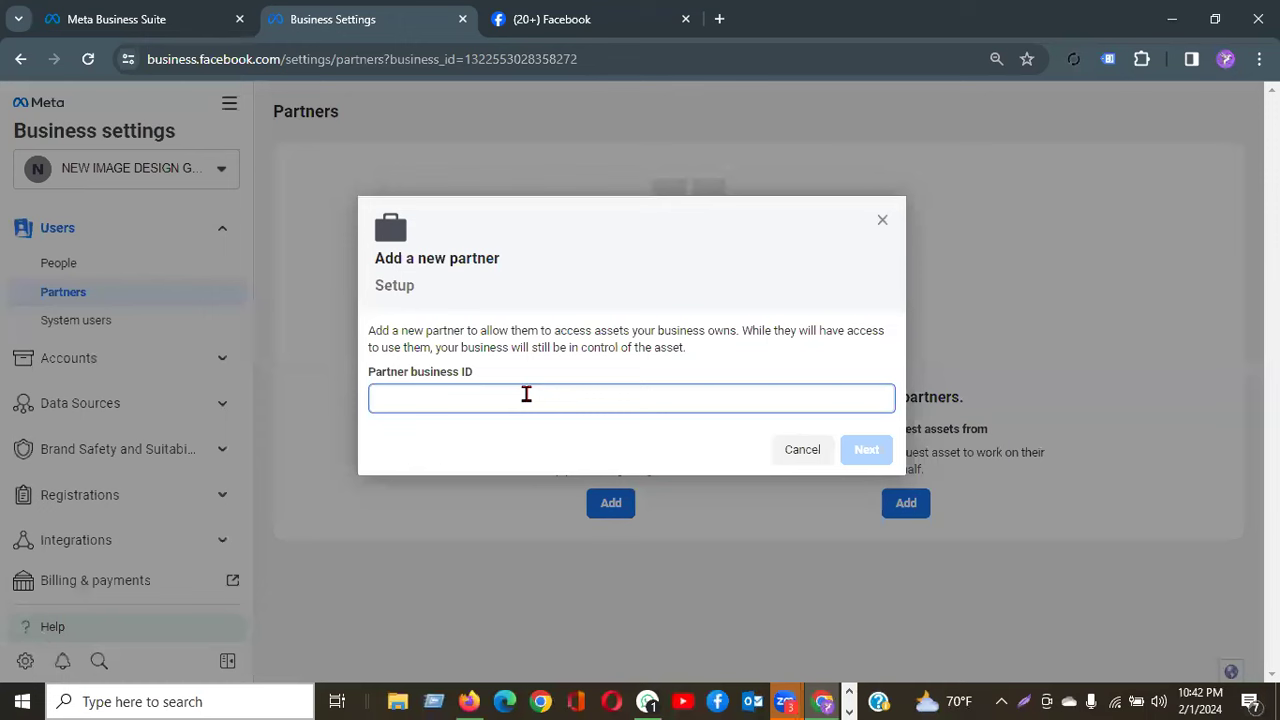
pyautogui.moveTo(411, 372); pyautogui.dragTo(471, 374)
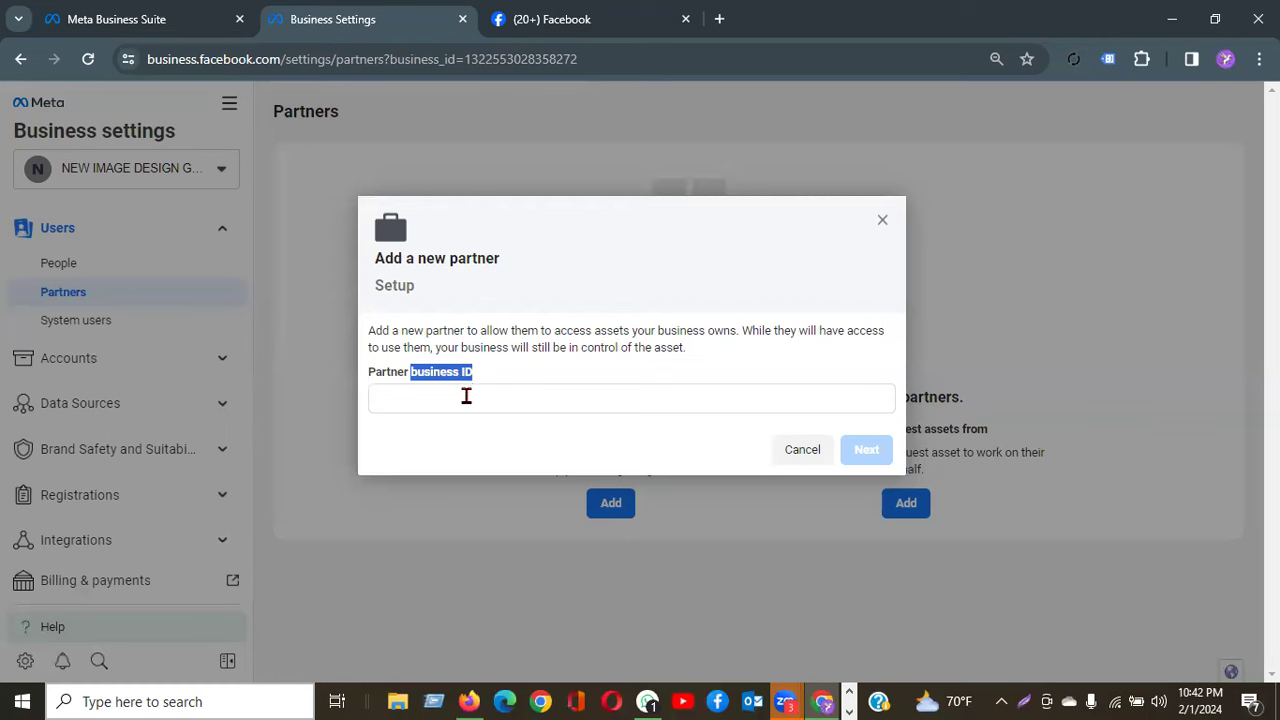
pyautogui.click(465, 398)
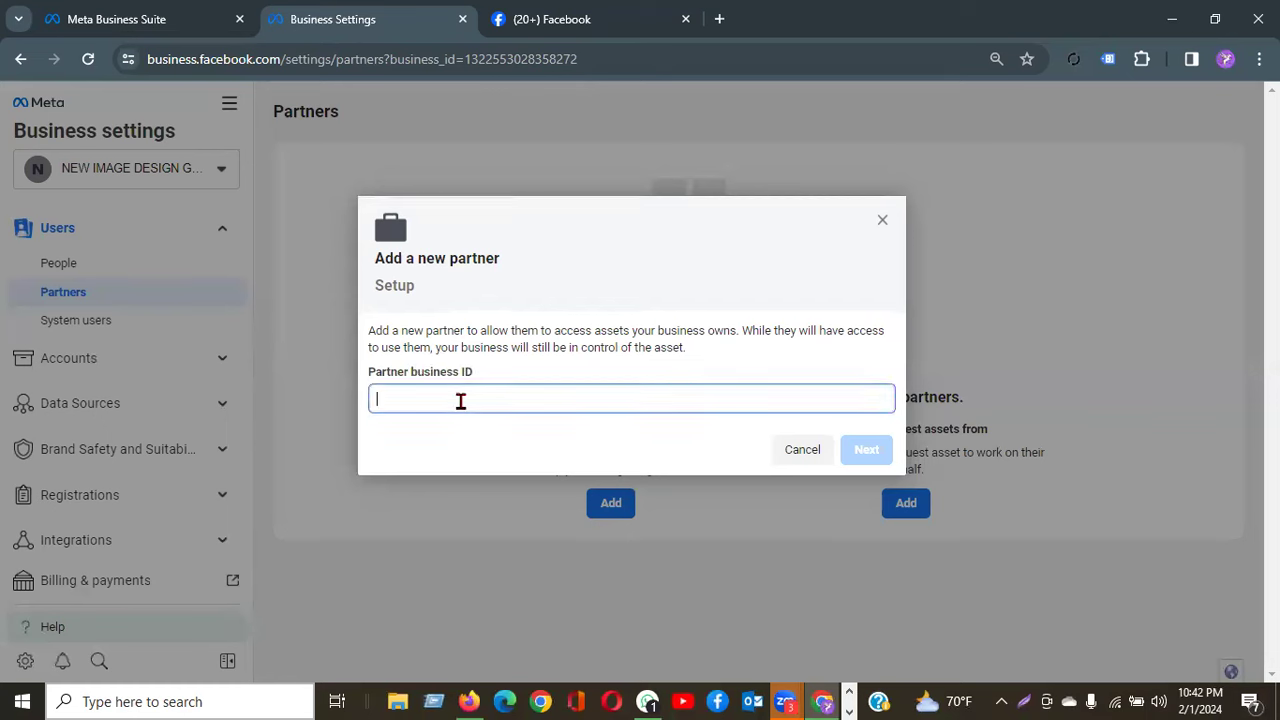
pyautogui.write('575746756756756')
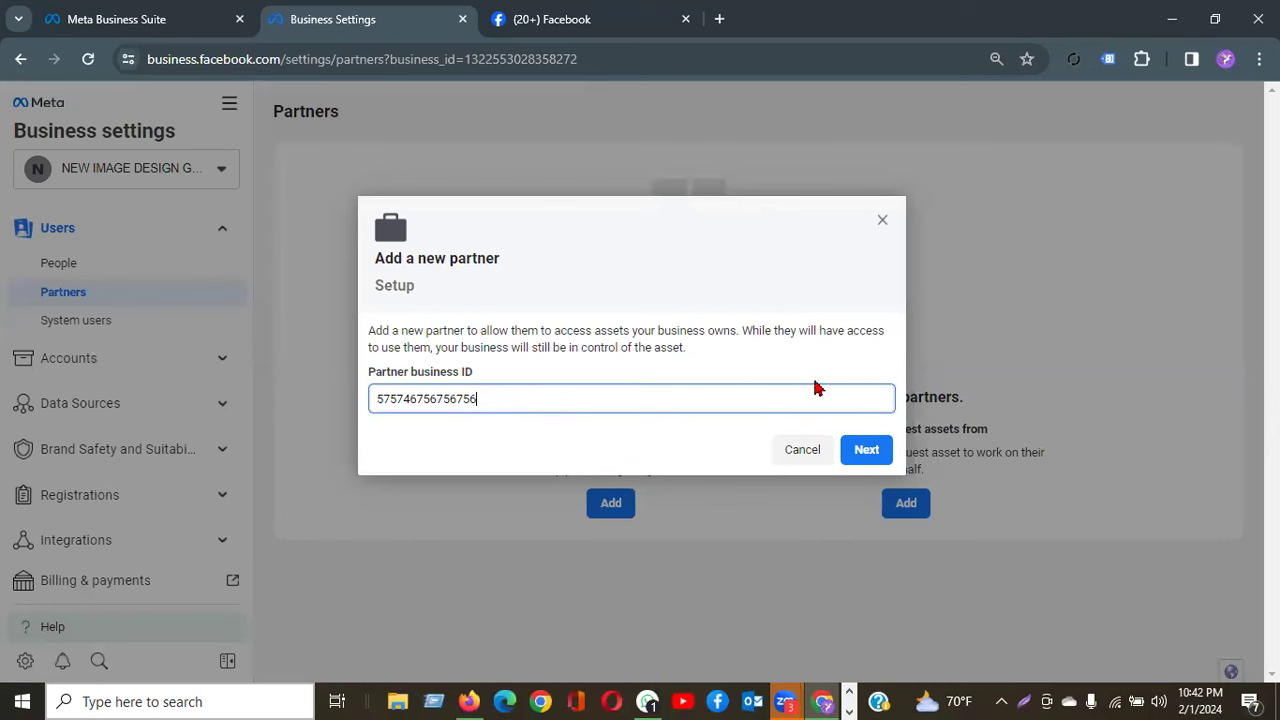
pyautogui.moveTo(477, 378); pyautogui.dragTo(356, 397)
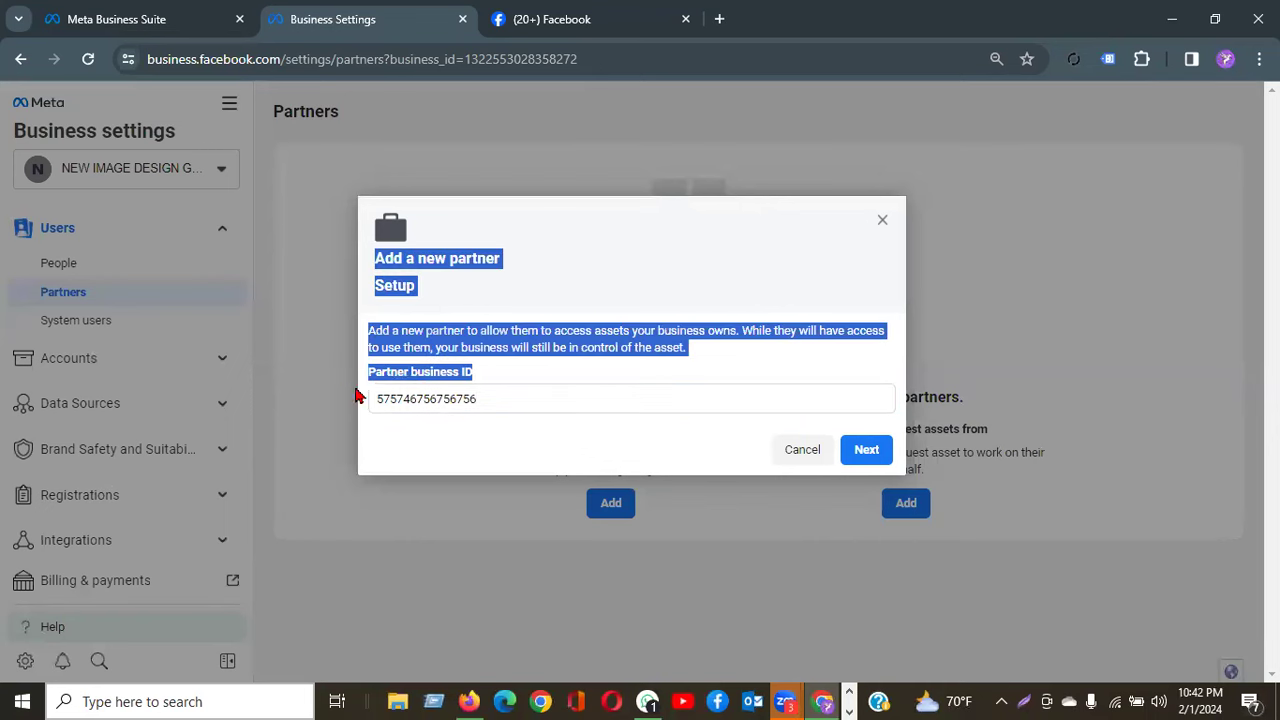
pyautogui.doubleClick(523, 398)
pyautogui.press('BackSpace')
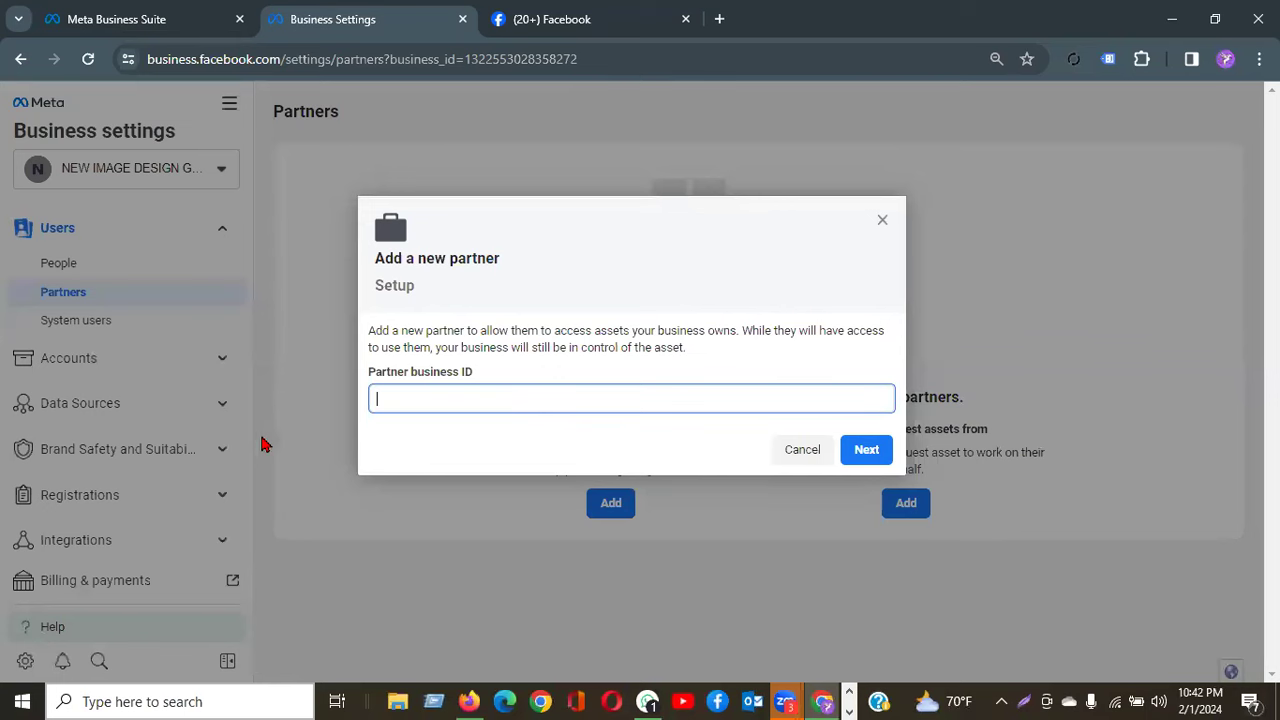
pyautogui.click(884, 221)
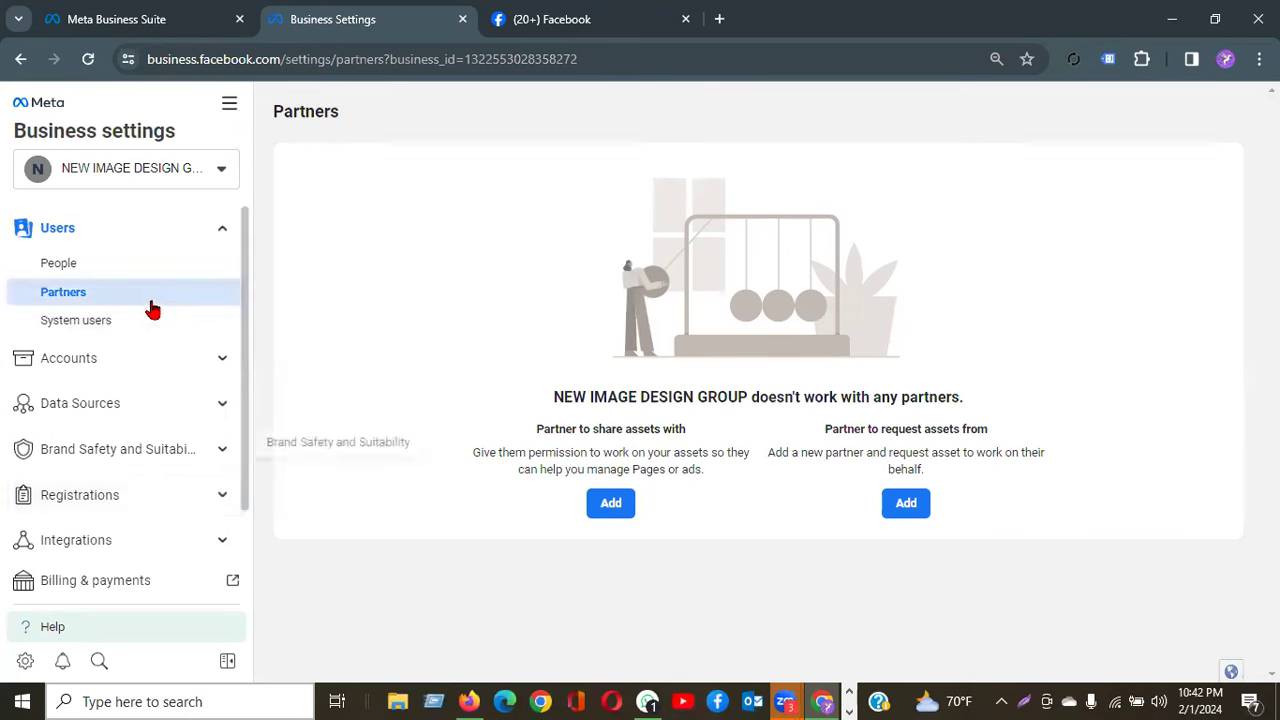
# Step: Highlight only the business ID number at the end of the Partners page's web address
pyautogui.hotkey('ctrl', 'l')
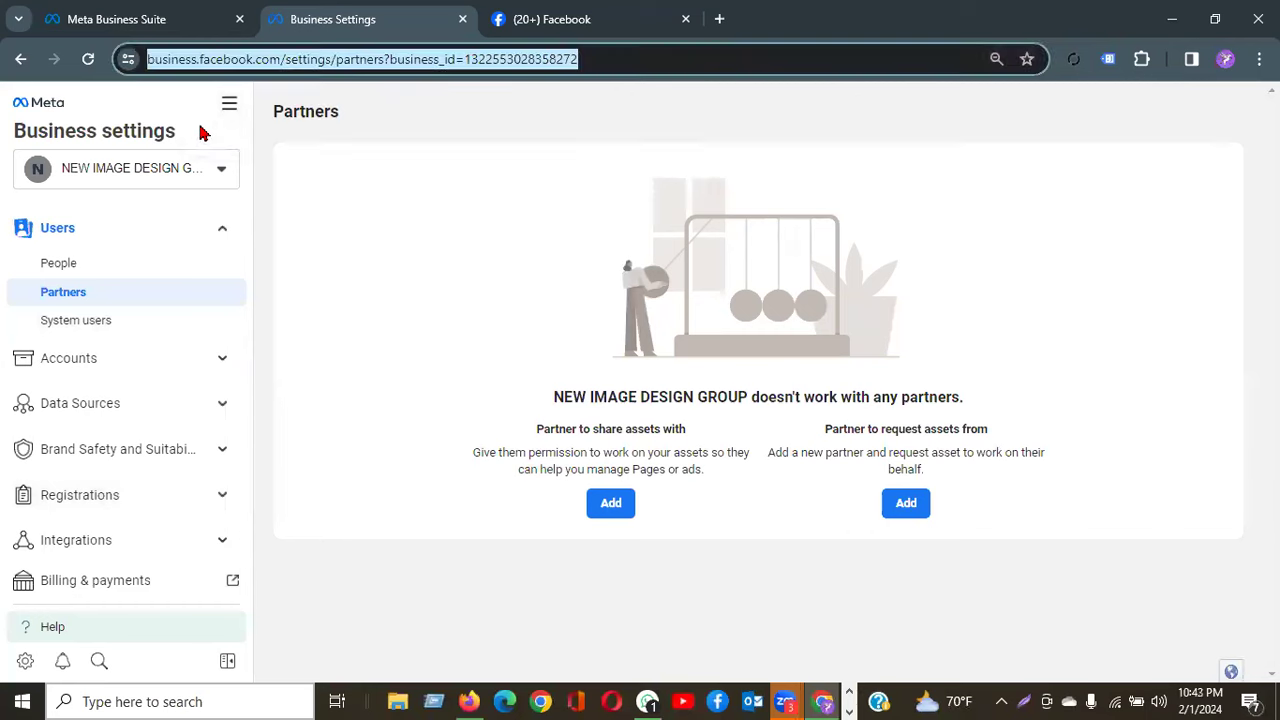
pyautogui.press('Right')
pyautogui.hotkey('shift', 'Right')
pyautogui.hotkey('shift', 'Right')
pyautogui.hotkey('shift', 'Right')
pyautogui.hotkey('shift', 'Right')
pyautogui.hotkey('shift', 'Right')
pyautogui.hotkey('shift', 'Right')
pyautogui.hotkey('shift', 'Right')
pyautogui.hotkey('shift', 'Right')
pyautogui.hotkey('shift', 'Right')
pyautogui.hotkey('shift', 'Right')
pyautogui.hotkey('shift', 'Right')
pyautogui.hotkey('shift', 'Right')
pyautogui.hotkey('shift', 'Right')
pyautogui.hotkey('shift', 'Right')
pyautogui.hotkey('shift', 'Right')
pyautogui.hotkey('shift', 'Right')
pyautogui.hotkey('shift', 'Right')
pyautogui.hotkey('shift', 'Right')
pyautogui.hotkey('shift', 'Right')
pyautogui.hotkey('shift', 'Right')
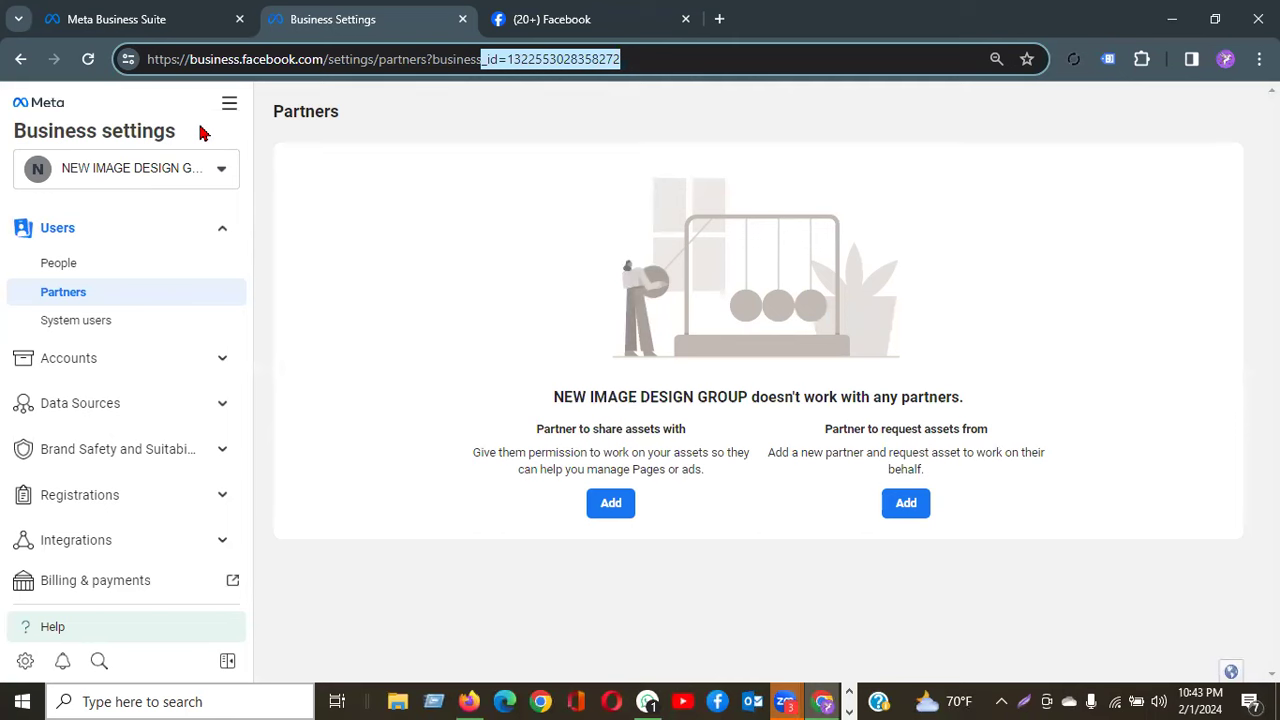
pyautogui.press('Right')
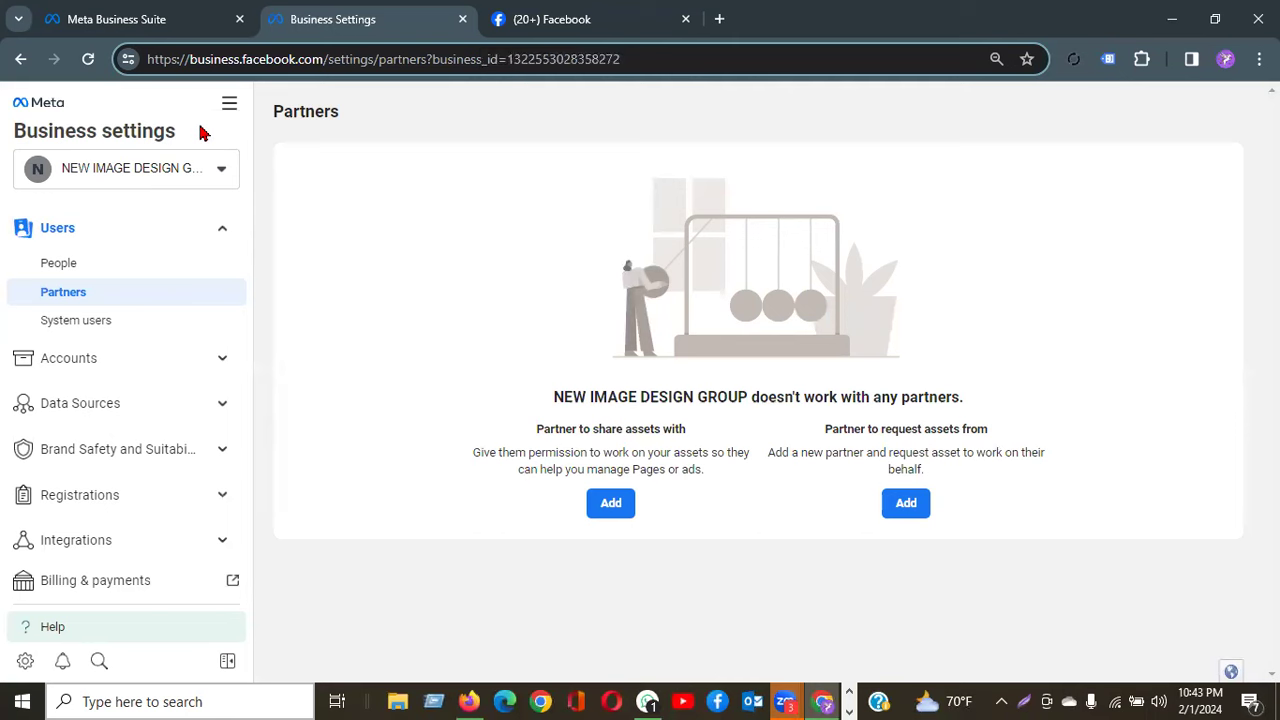
pyautogui.hotkey('shift', 'Left')
pyautogui.hotkey('shift', 'Left')
pyautogui.hotkey('shift', 'Left')
pyautogui.hotkey('shift', 'Left')
pyautogui.hotkey('shift', 'Left')
pyautogui.hotkey('shift', 'Left')
pyautogui.hotkey('shift', 'Left')
pyautogui.hotkey('shift', 'Left')
pyautogui.hotkey('shift', 'Left')
pyautogui.hotkey('shift', 'Left')
pyautogui.hotkey('shift', 'Left')
pyautogui.hotkey('shift', 'Left')
pyautogui.hotkey('shift', 'Left')
pyautogui.hotkey('shift', 'Left')
pyautogui.hotkey('shift', 'Left')
pyautogui.hotkey('shift', 'Left')
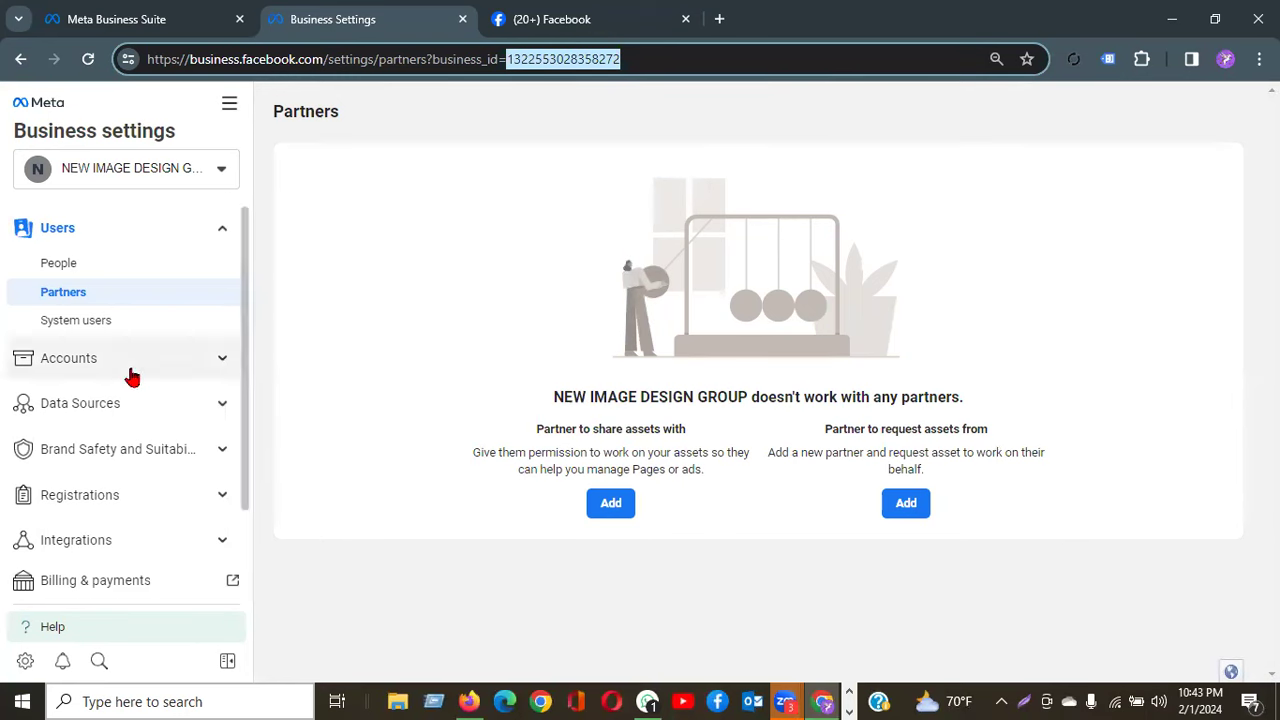
# Step: Open the Business info page and highlight the Business Manager ID beneath the business name
pyautogui.scroll(-3, 132, 376)
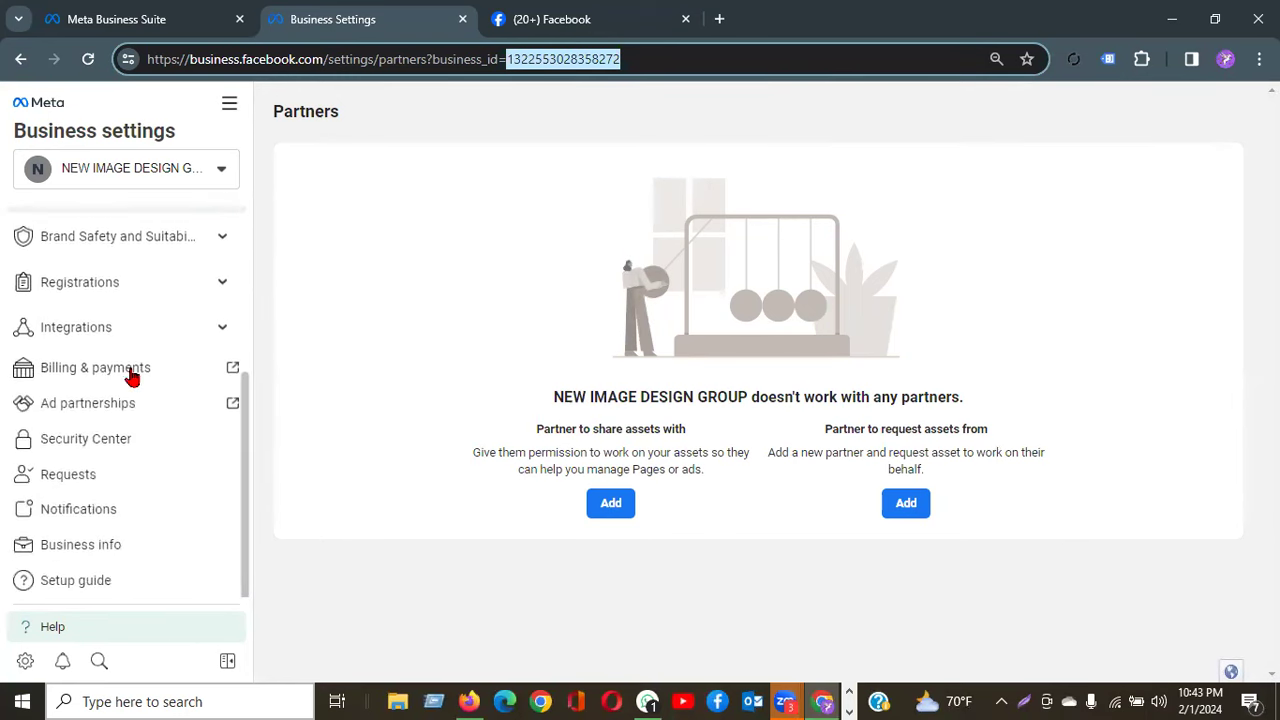
pyautogui.click(100, 546)
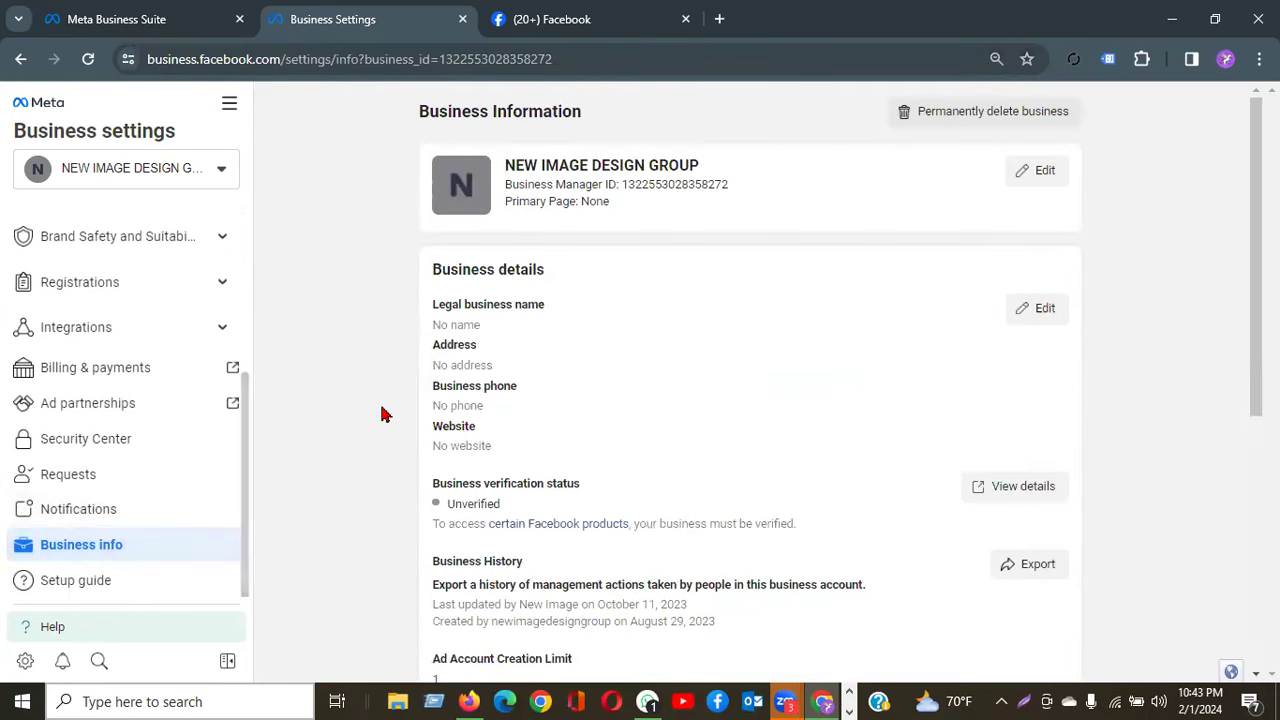
pyautogui.moveTo(512, 184); pyautogui.dragTo(625, 181)
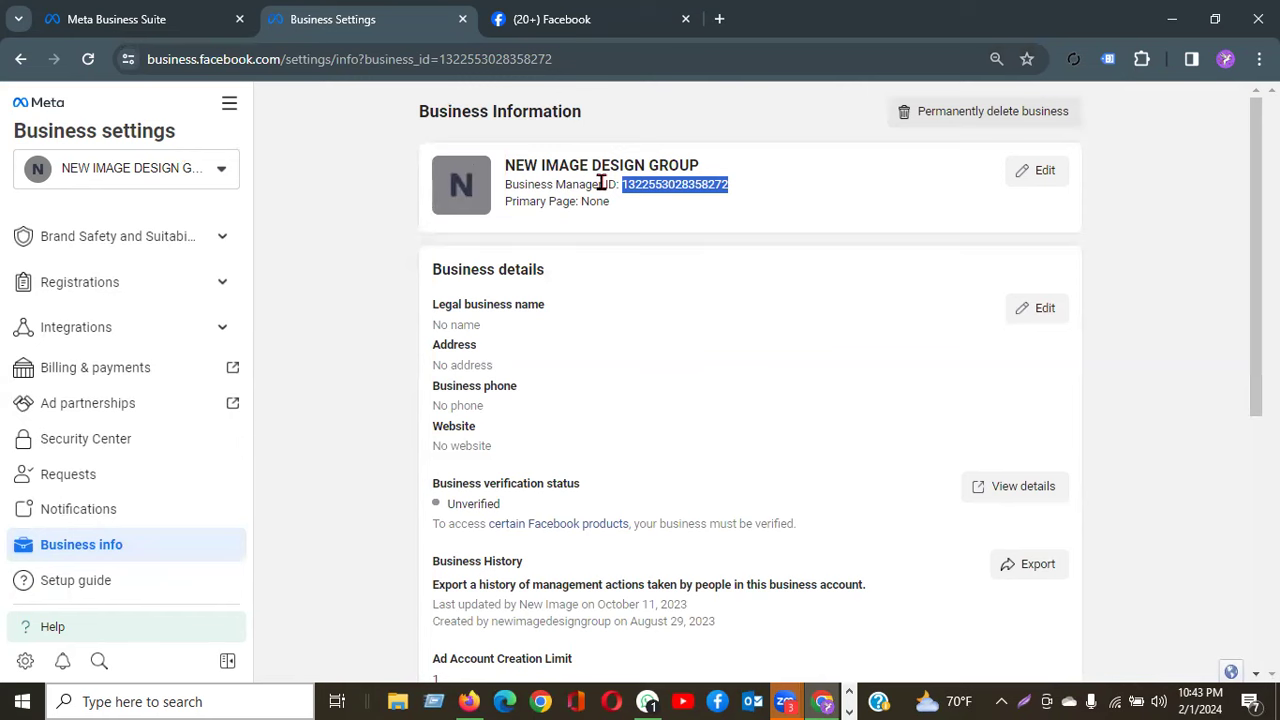
pyautogui.click(659, 184)
pyautogui.moveTo(659, 184); pyautogui.dragTo(734, 186)
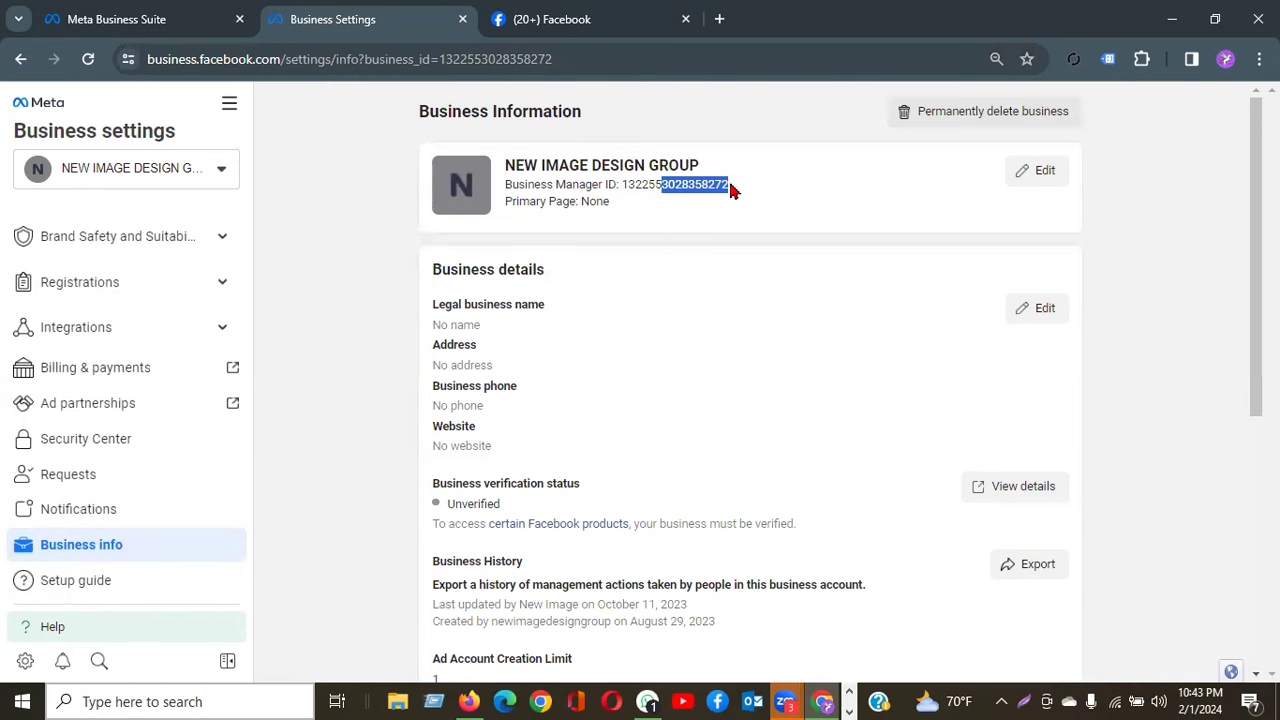
# Step: Return to the Partners page and open the form for adding a partner to share assets with
pyautogui.click(736, 196)
pyautogui.scroll(2, 191, 243)
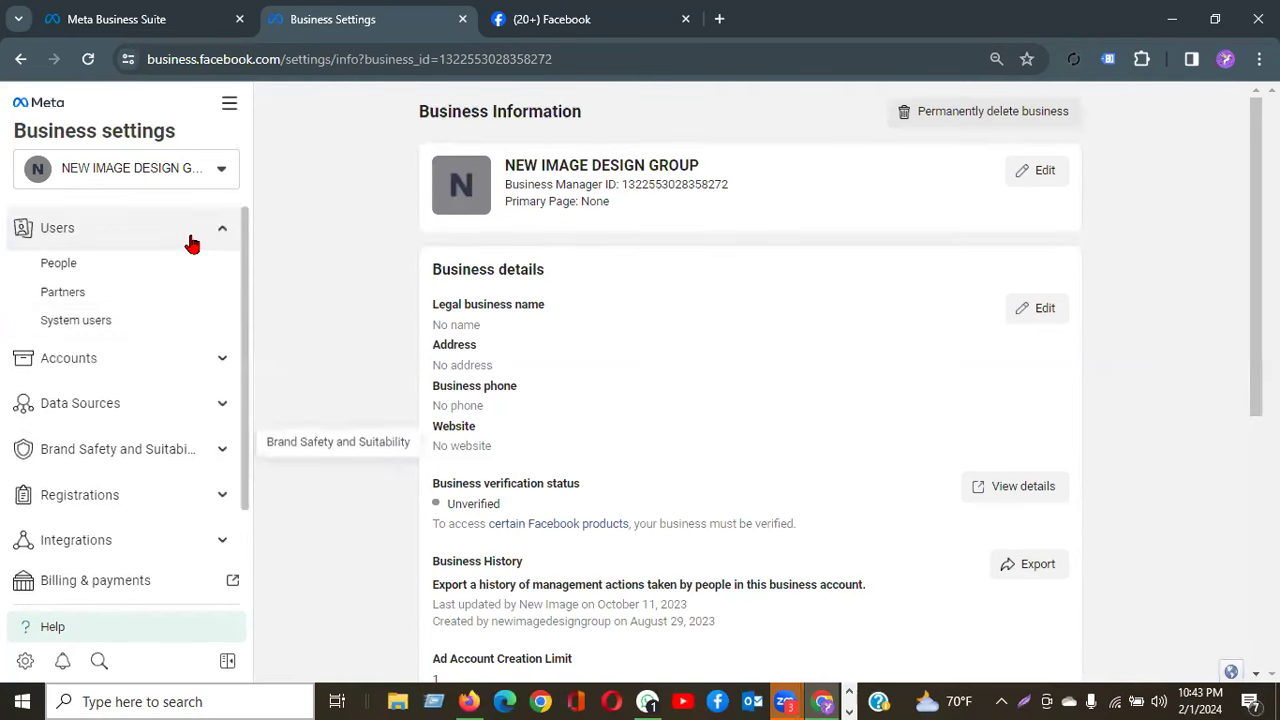
pyautogui.click(108, 295)
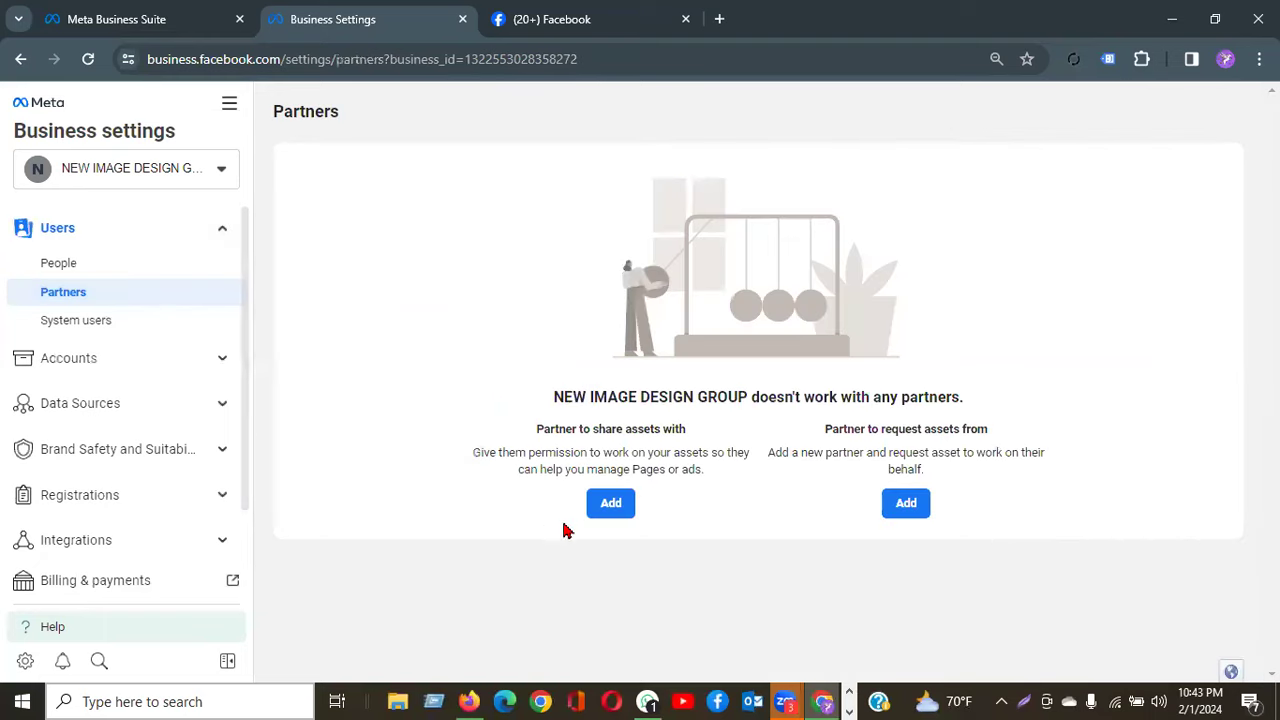
pyautogui.click(604, 506)
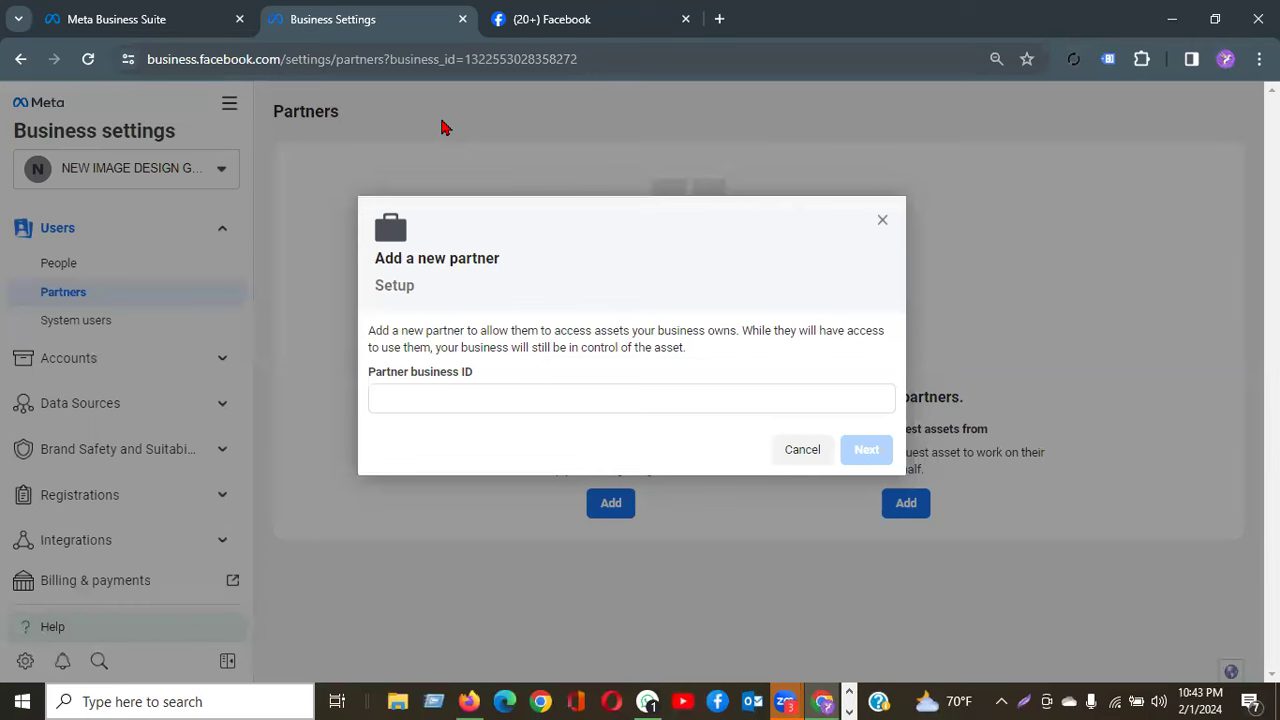
# Step: Copy only the business ID number from the end of the Partners page's web address
pyautogui.hotkey('ctrl', 'l')
pyautogui.press('End')
pyautogui.hotkey('shift', 'Left')
pyautogui.hotkey('shift', 'Left')
pyautogui.hotkey('shift', 'Left')
pyautogui.hotkey('shift', 'Left')
pyautogui.hotkey('shift', 'Left')
pyautogui.hotkey('shift', 'Left')
pyautogui.hotkey('shift', 'Left')
pyautogui.hotkey('shift', 'Left')
pyautogui.hotkey('shift', 'Left')
pyautogui.hotkey('shift', 'Left')
pyautogui.hotkey('shift', 'Left')
pyautogui.hotkey('shift', 'Left')
pyautogui.hotkey('shift', 'Left')
pyautogui.hotkey('shift', 'Left')
pyautogui.hotkey('shift', 'Left')
pyautogui.hotkey('shift', 'Left')
pyautogui.hotkey('ctrl', 'c')
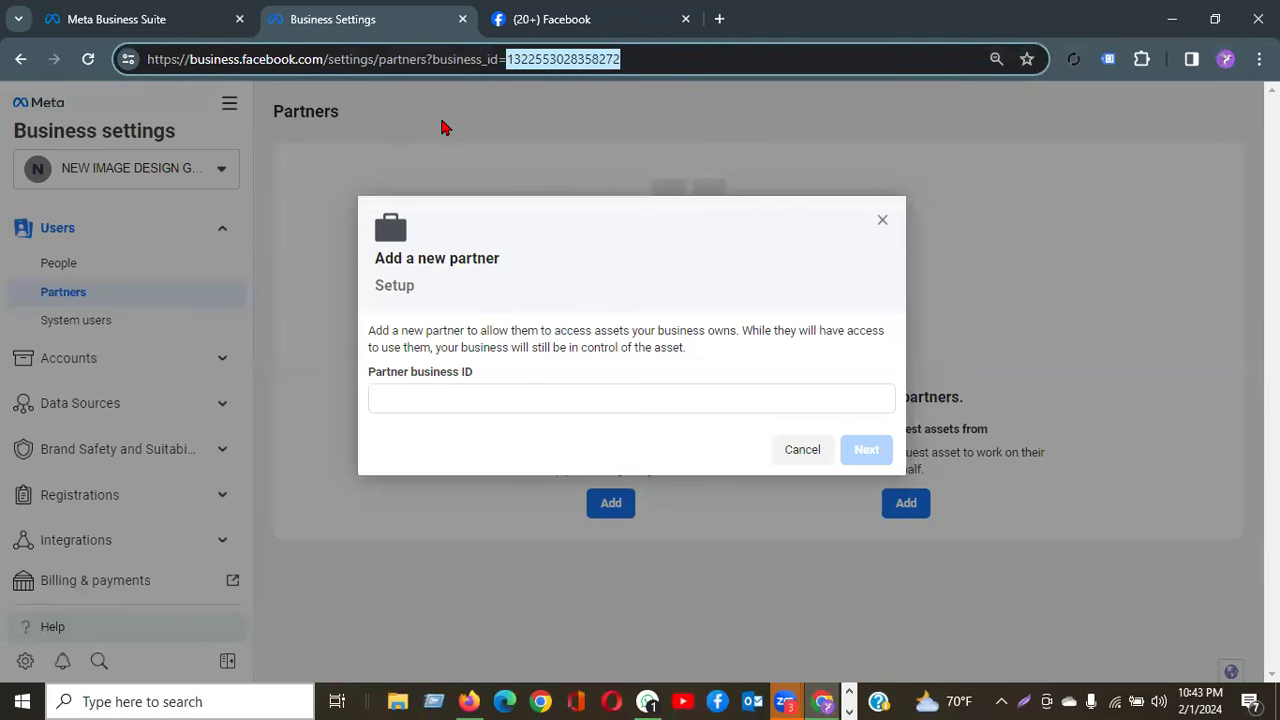
pyautogui.rightClick(522, 59)
pyautogui.press('Escape')
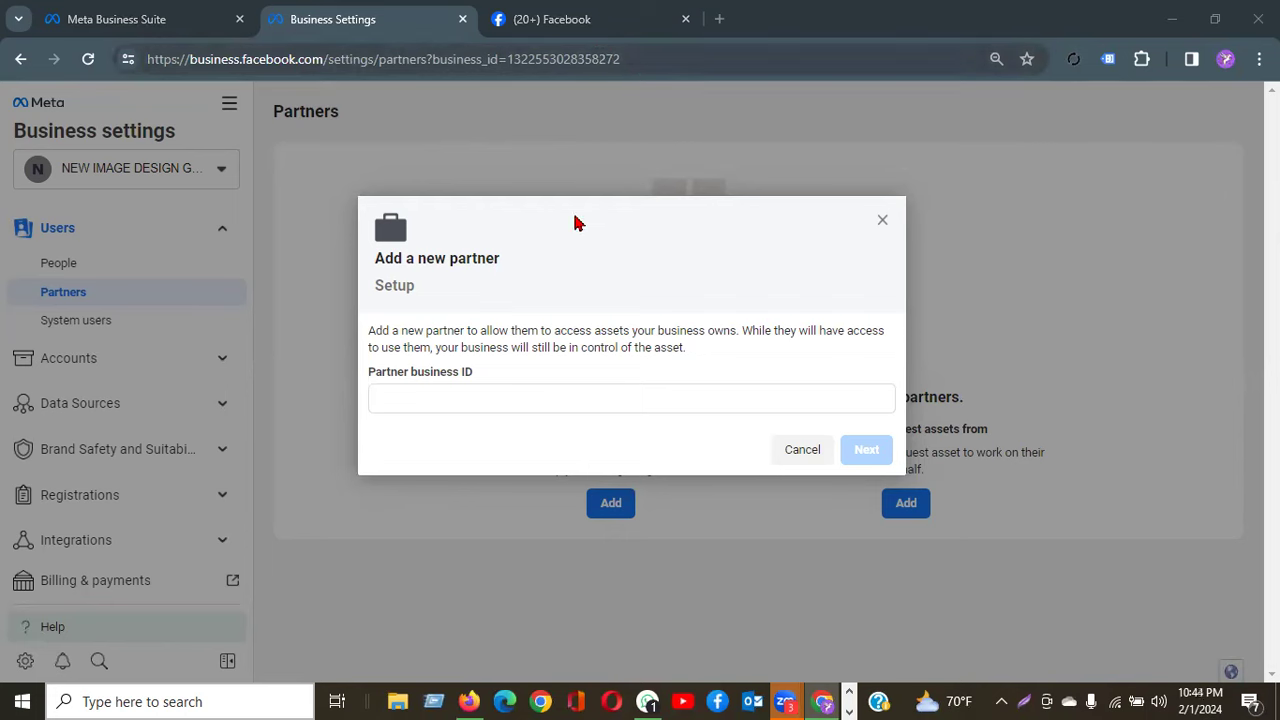
# Step: Paste the copied business ID as the Partner business ID in the new partner form
pyautogui.click(464, 390)
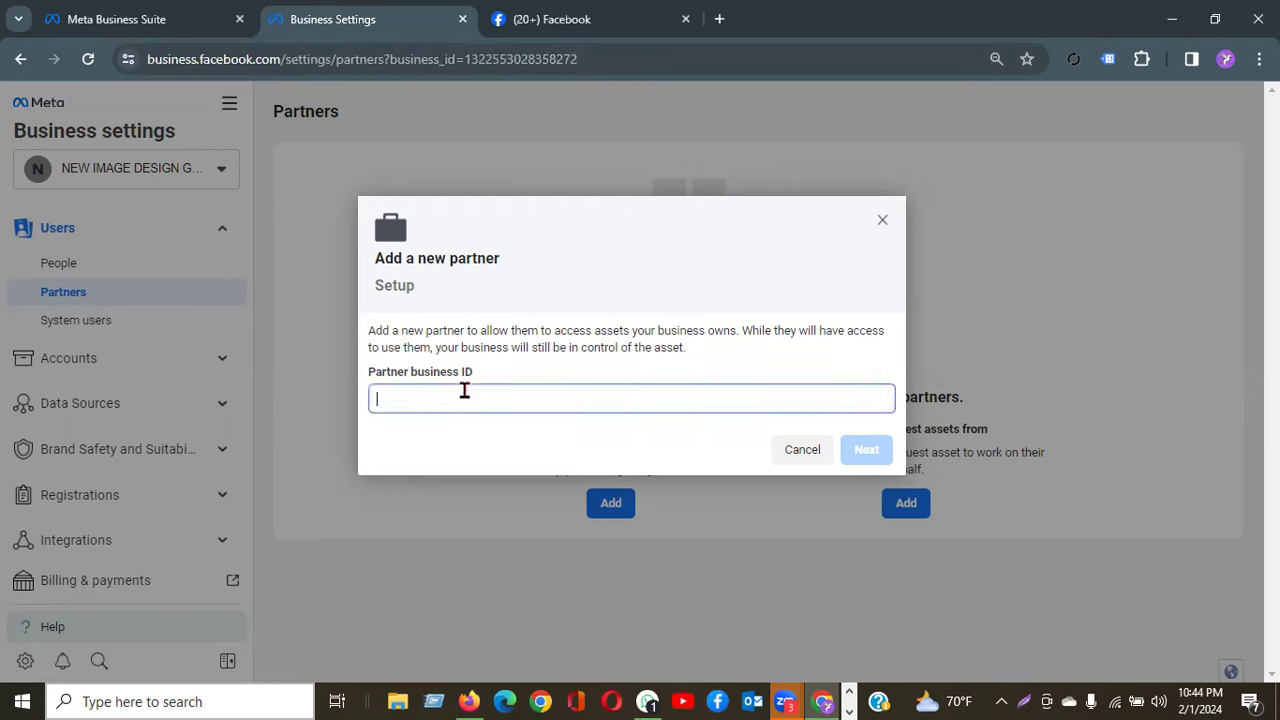
pyautogui.rightClick(464, 390)
pyautogui.click(517, 249)
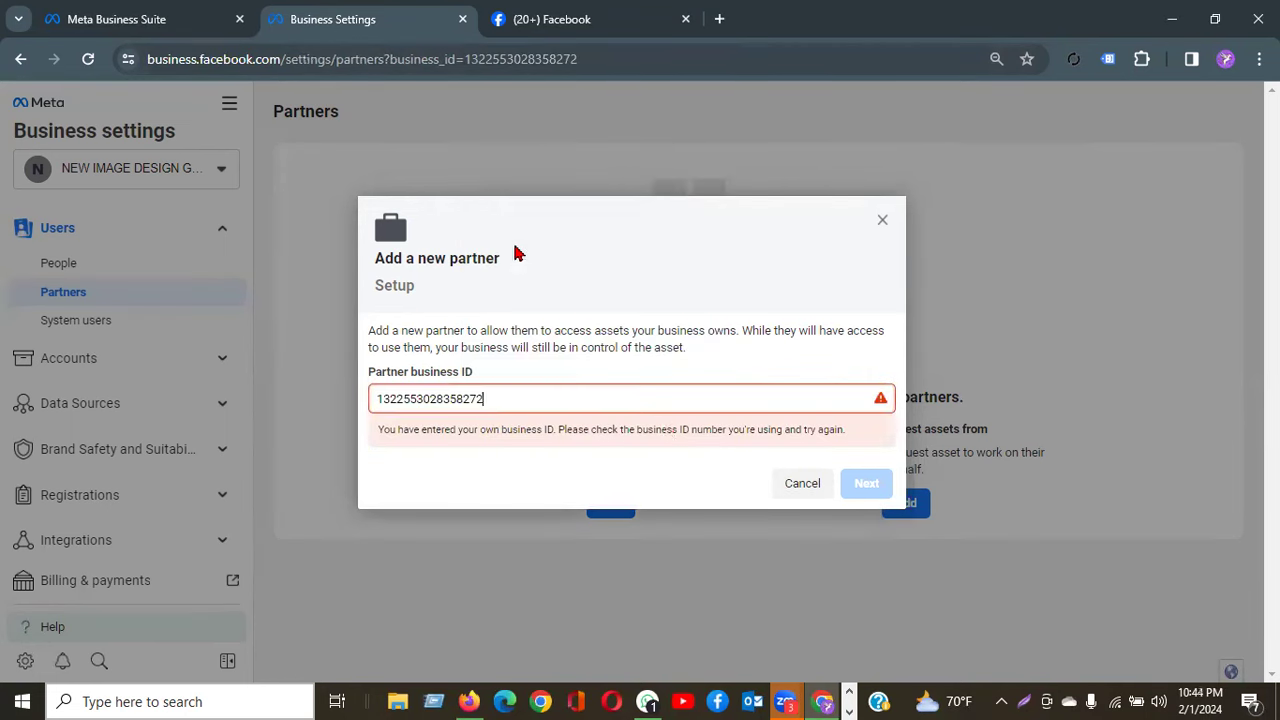
# Step: Clear the pasted business ID and close the new partner form without adding anyone
pyautogui.moveTo(378, 398); pyautogui.dragTo(456, 399)
pyautogui.moveTo(400, 429)
pyautogui.mouseDown()
pyautogui.moveTo(557, 428)
pyautogui.moveTo(377, 432)
pyautogui.mouseUp()
pyautogui.moveTo(490, 400); pyautogui.dragTo(323, 408)
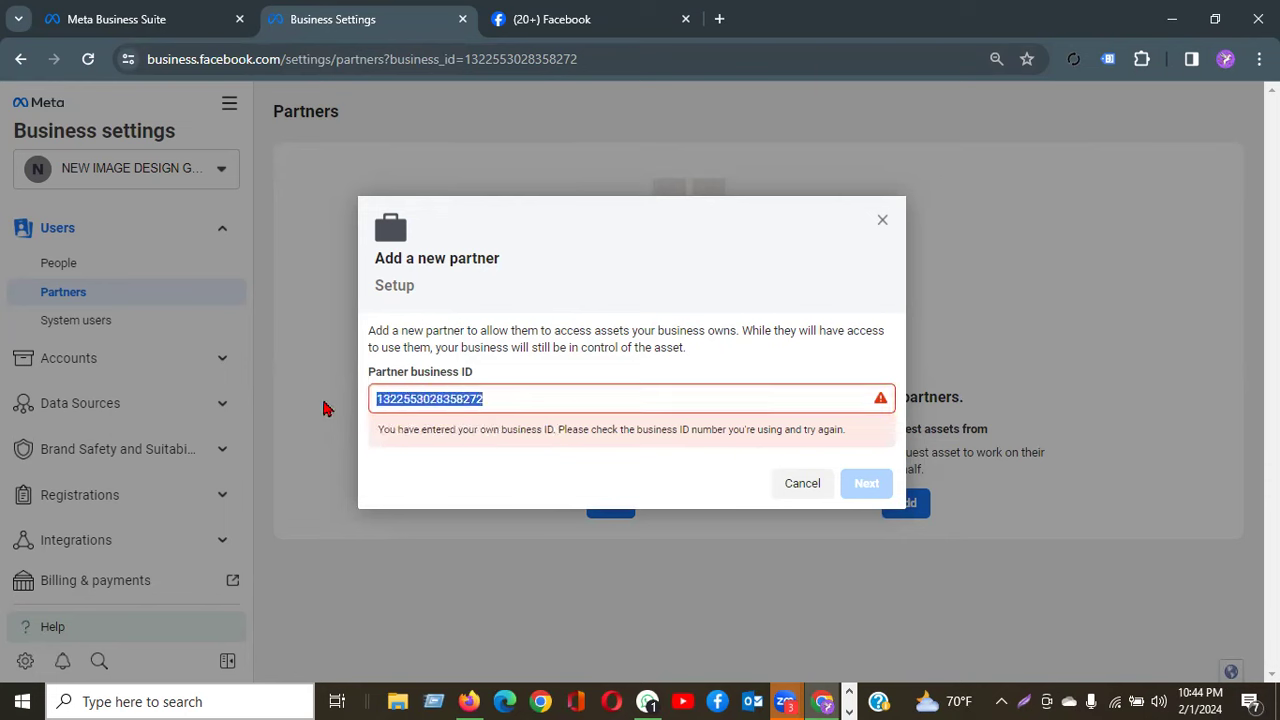
pyautogui.press('BackSpace')
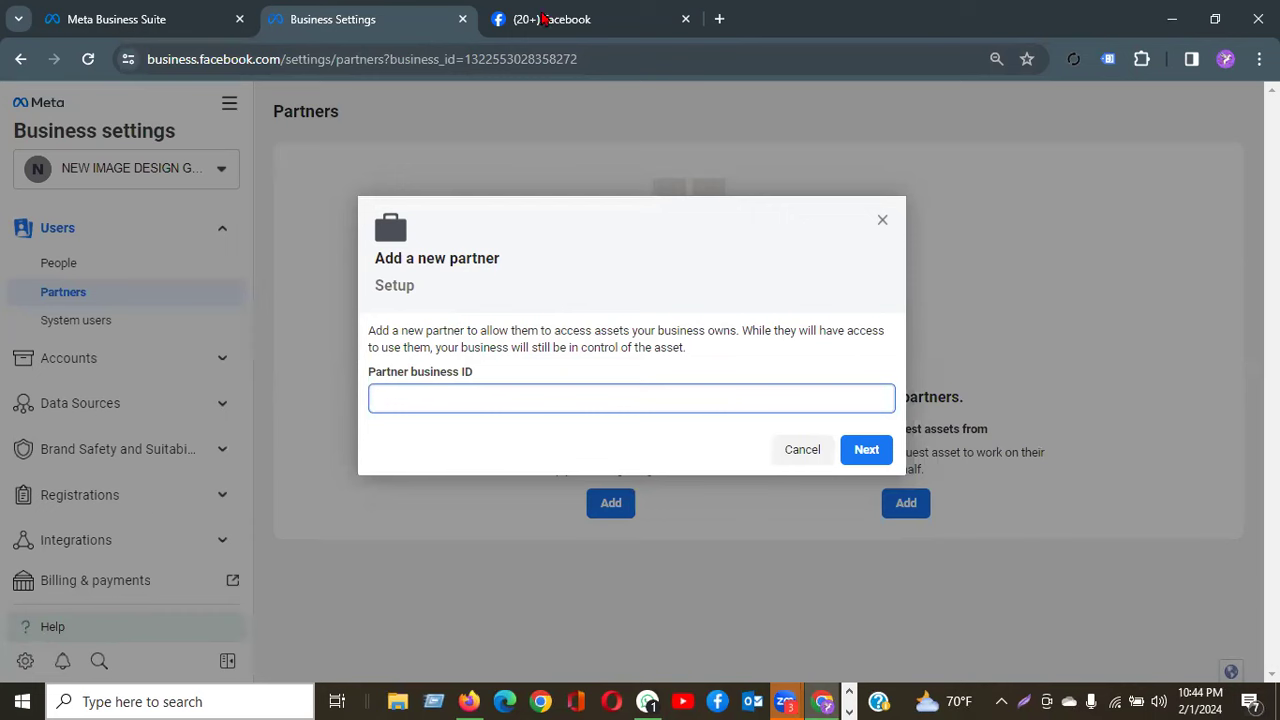
pyautogui.click(885, 220)
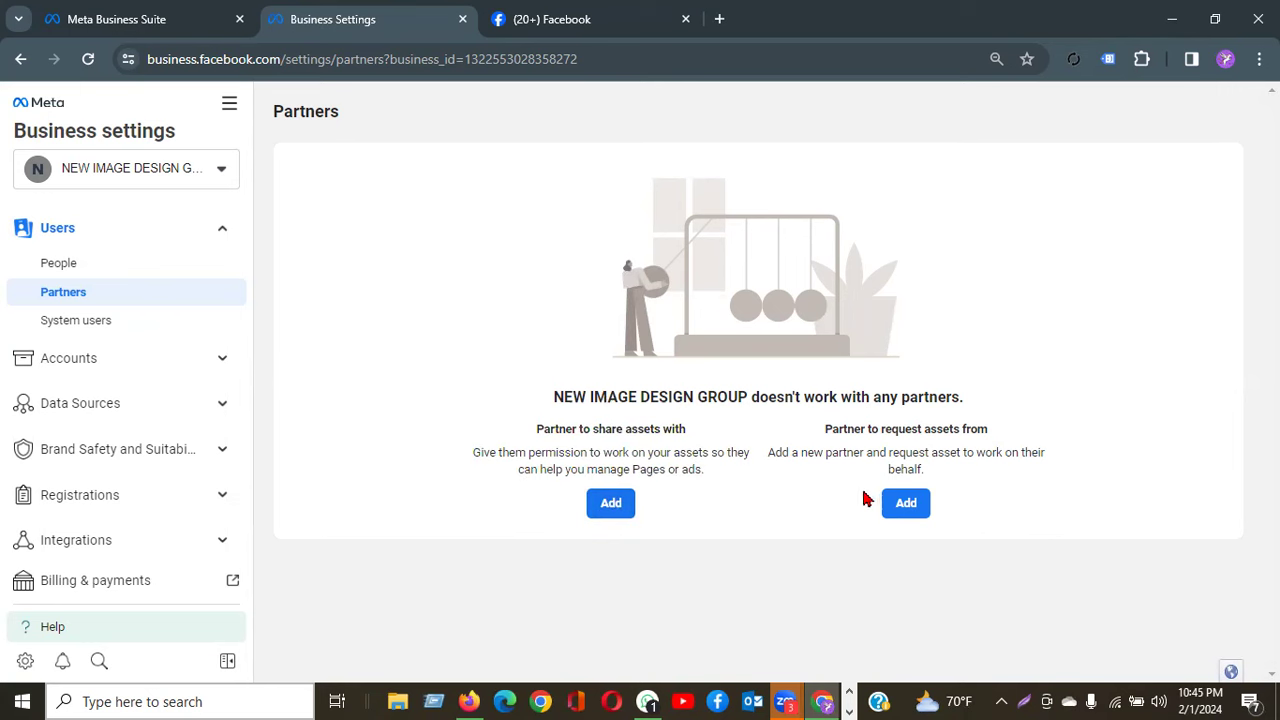
# Step: Read the introduction to requesting assets from a partner, and dismiss it without getting started
pyautogui.doubleClick(905, 503)
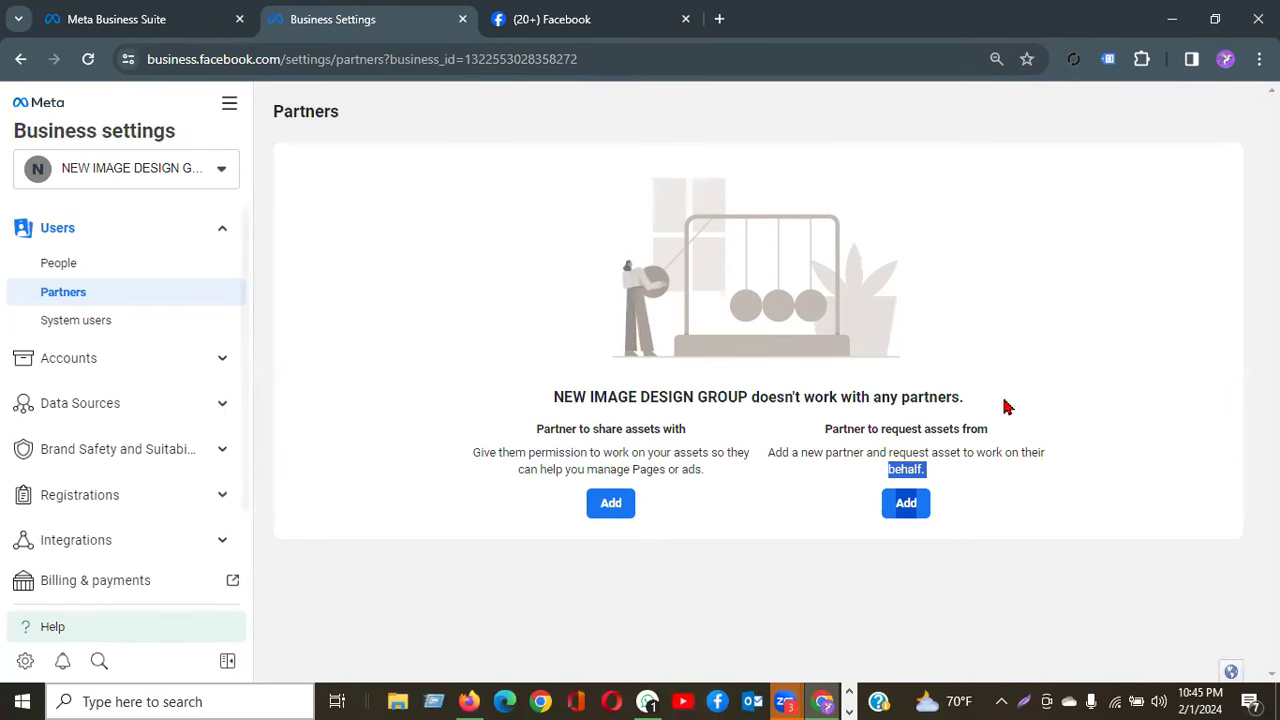
pyautogui.click(1074, 351)
pyautogui.click(912, 512)
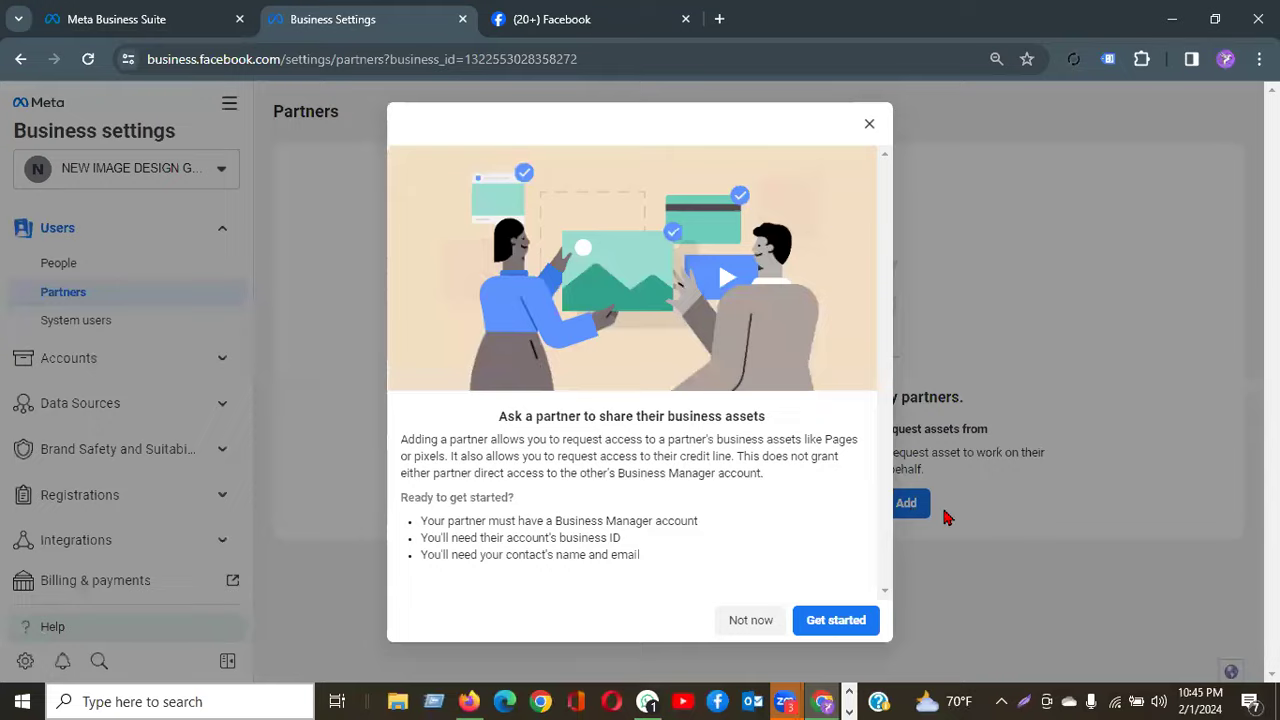
pyautogui.click(903, 503)
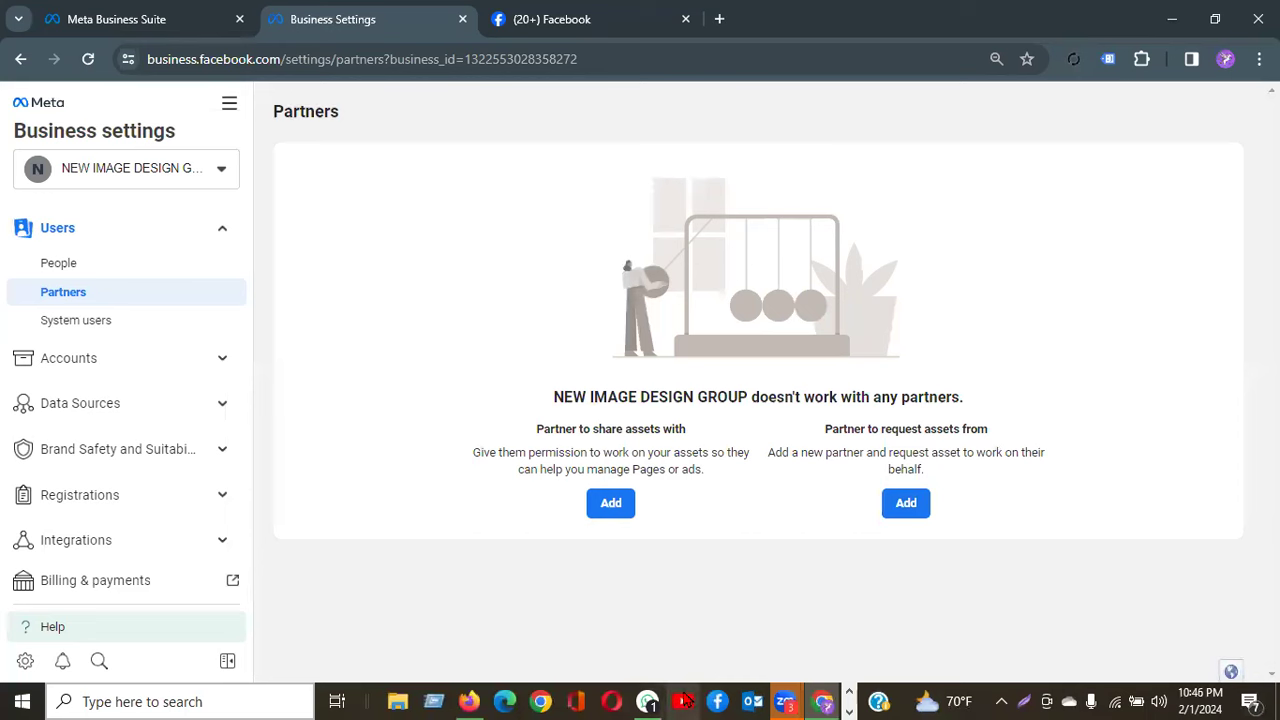
# Step: Switch to the Windows Services window, inspect the actions for the Windows Update service, and close the window
pyautogui.click(849, 694)
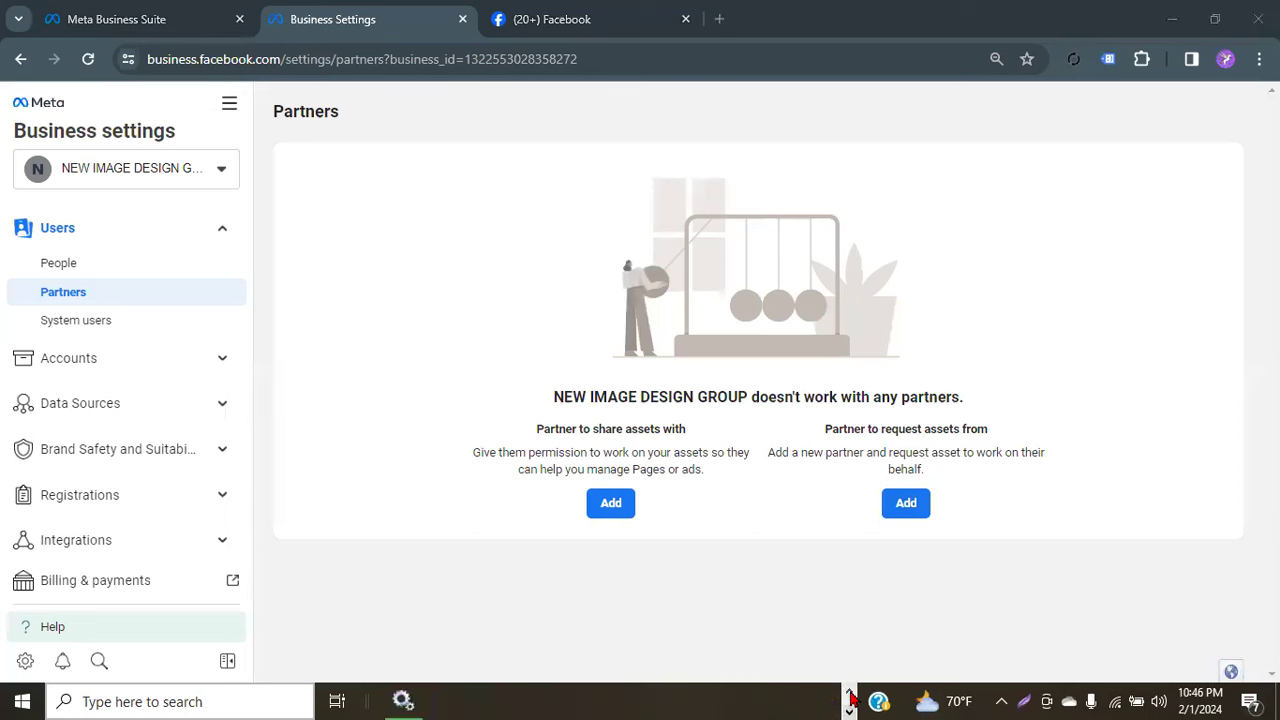
pyautogui.click(403, 700)
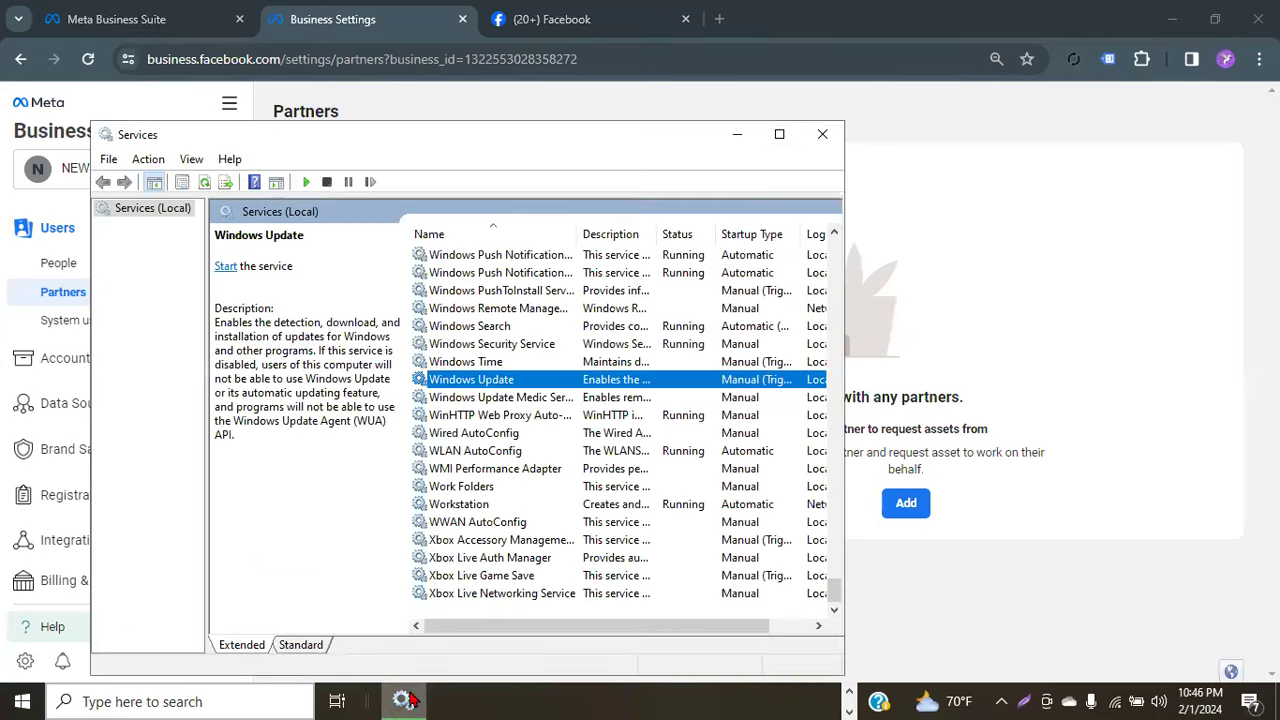
pyautogui.rightClick(528, 381)
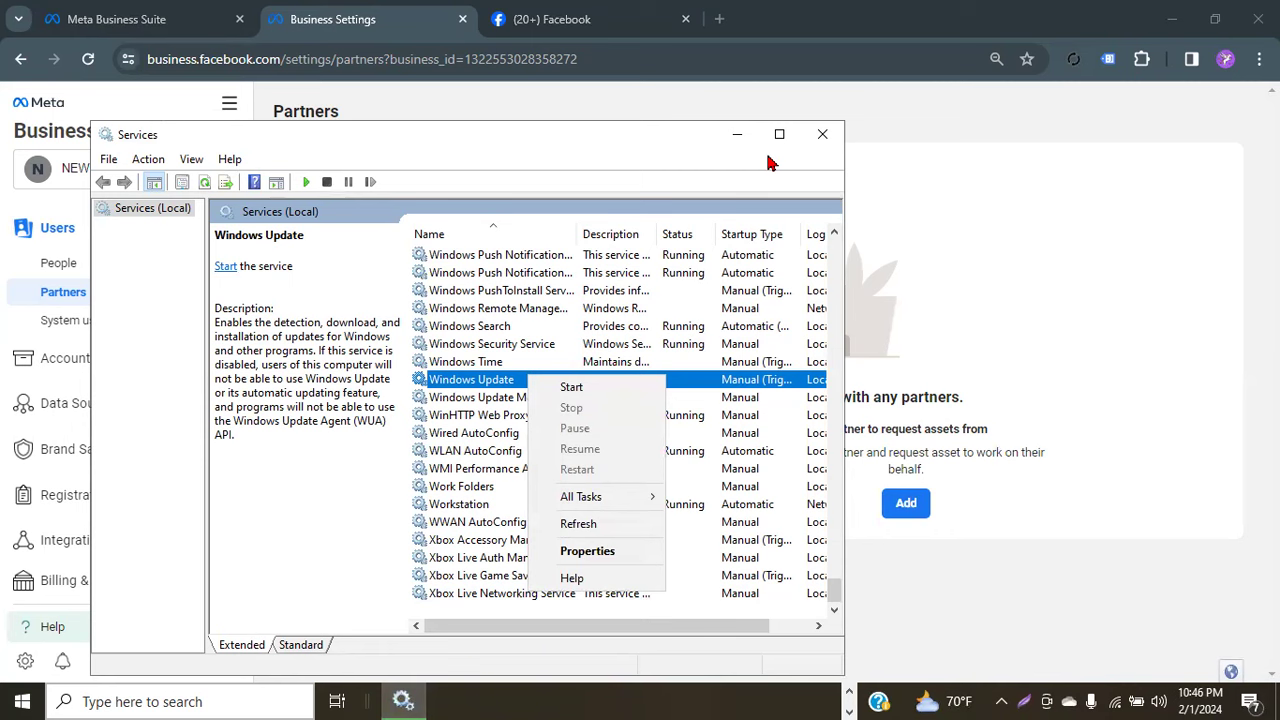
pyautogui.click(823, 137)
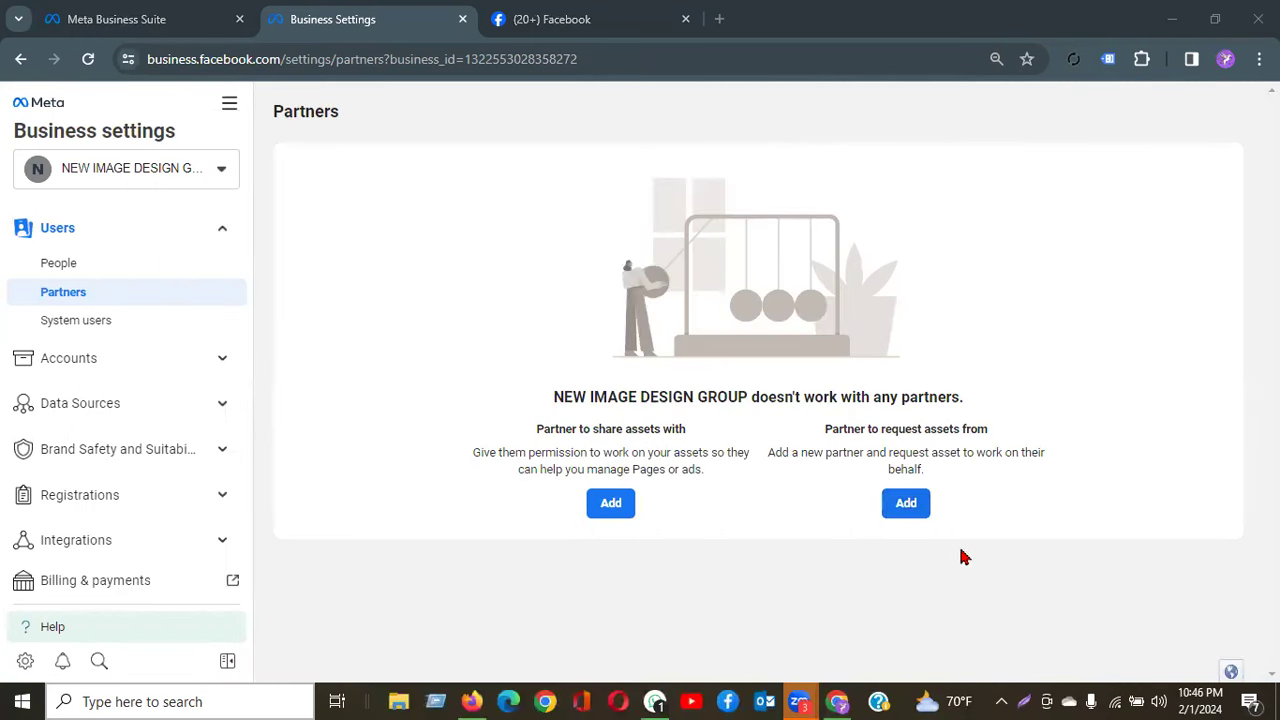
# Step: Start a request for a partner's assets and proceed past the introduction to the partner details form
pyautogui.click(908, 510)
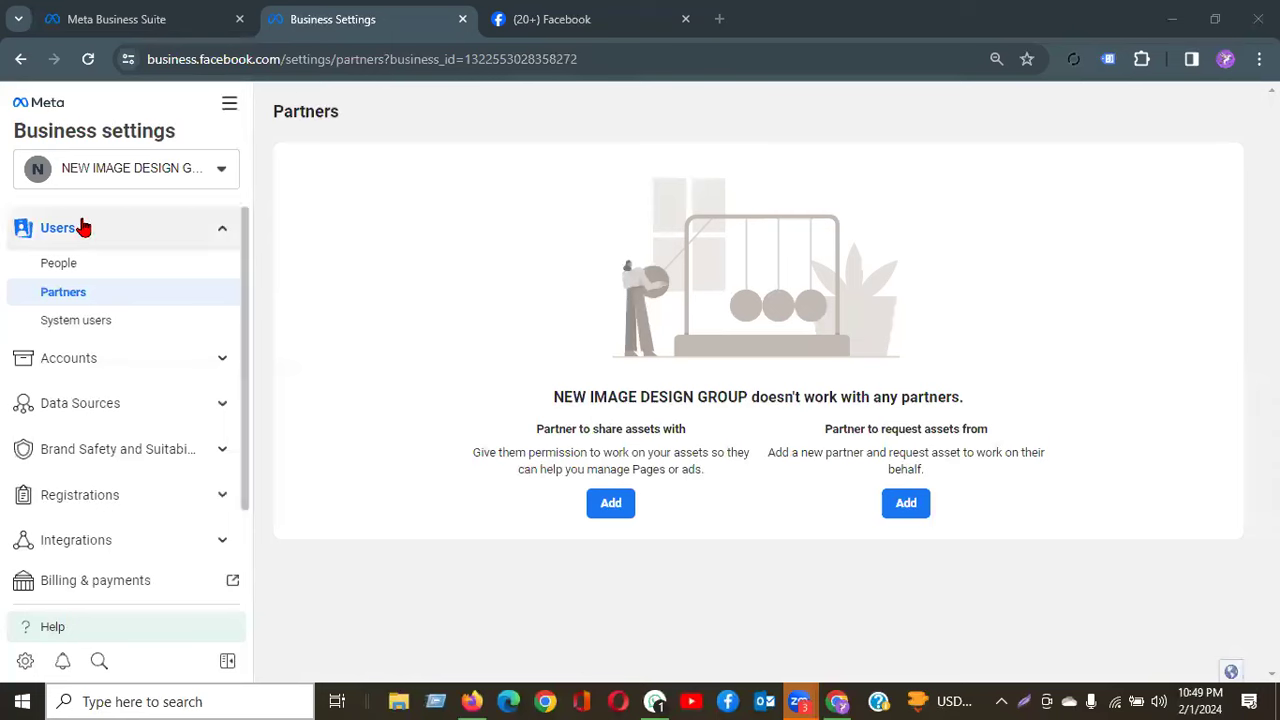
pyautogui.click(905, 505)
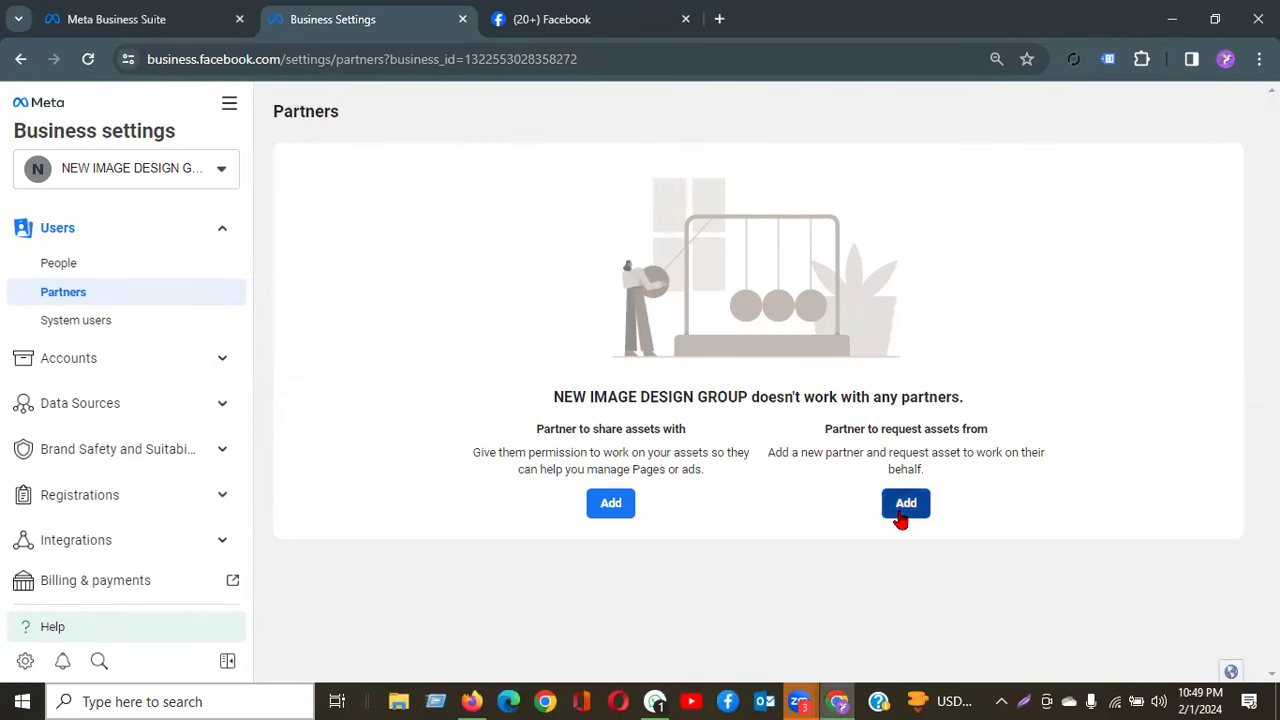
pyautogui.click(838, 624)
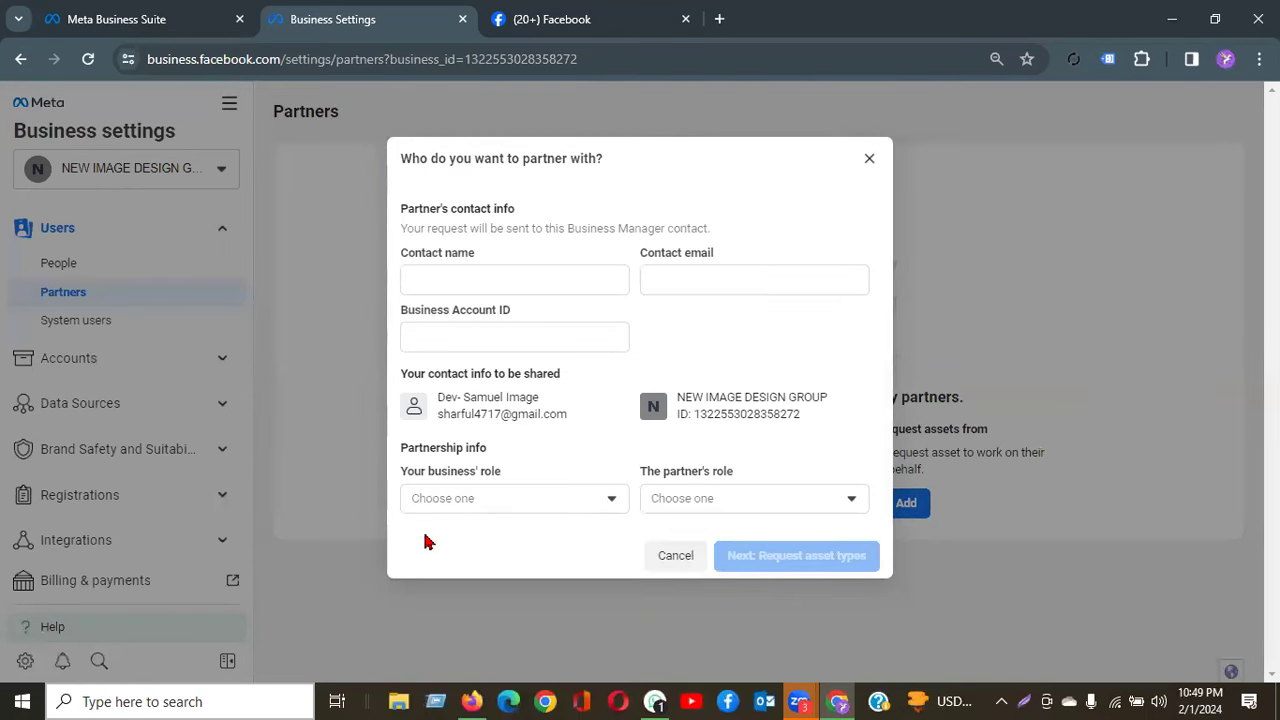
# Step: Examine the Contact name, Contact email and Business Account ID fields, highlighting the business ID in the web address for reference
pyautogui.click(448, 277)
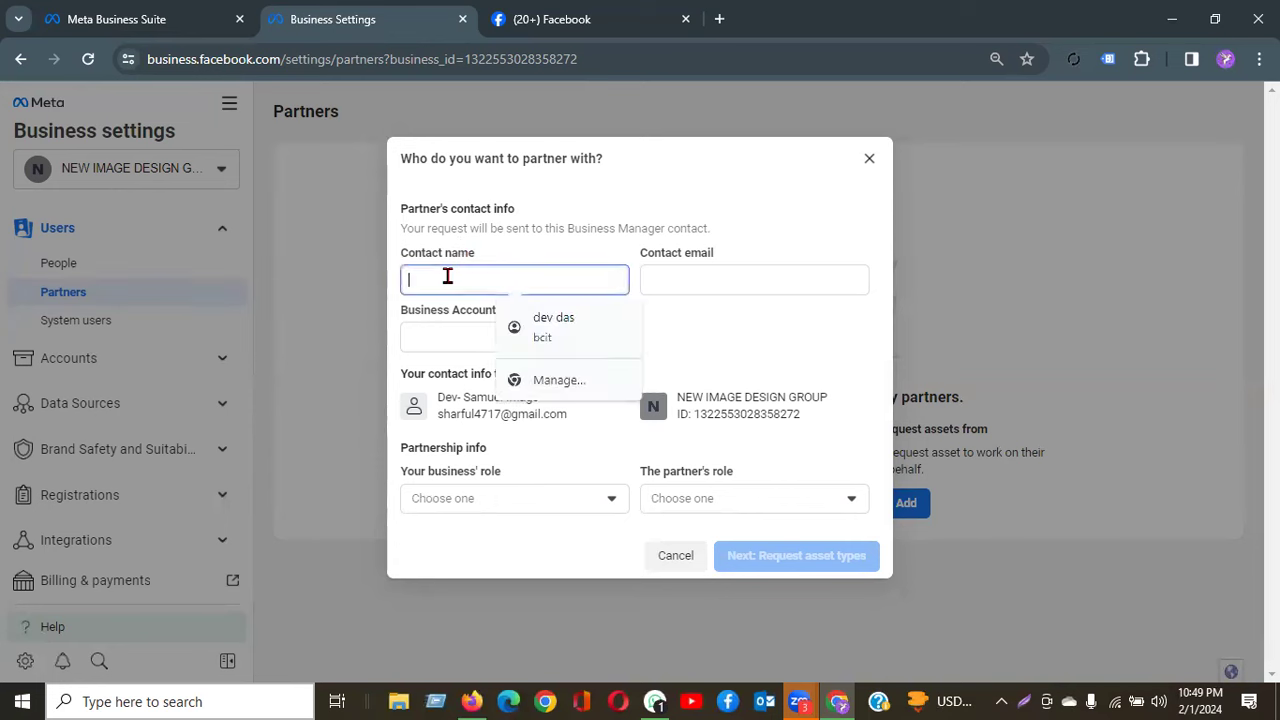
pyautogui.click(697, 278)
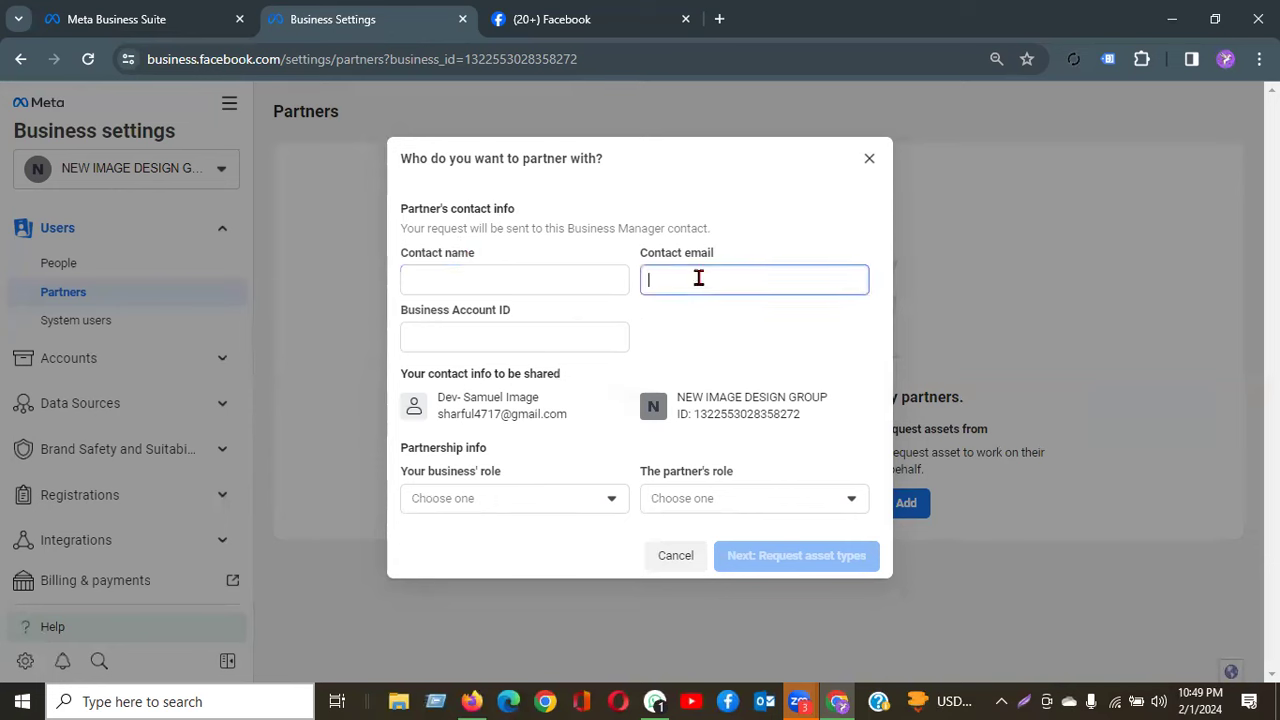
pyautogui.click(450, 340)
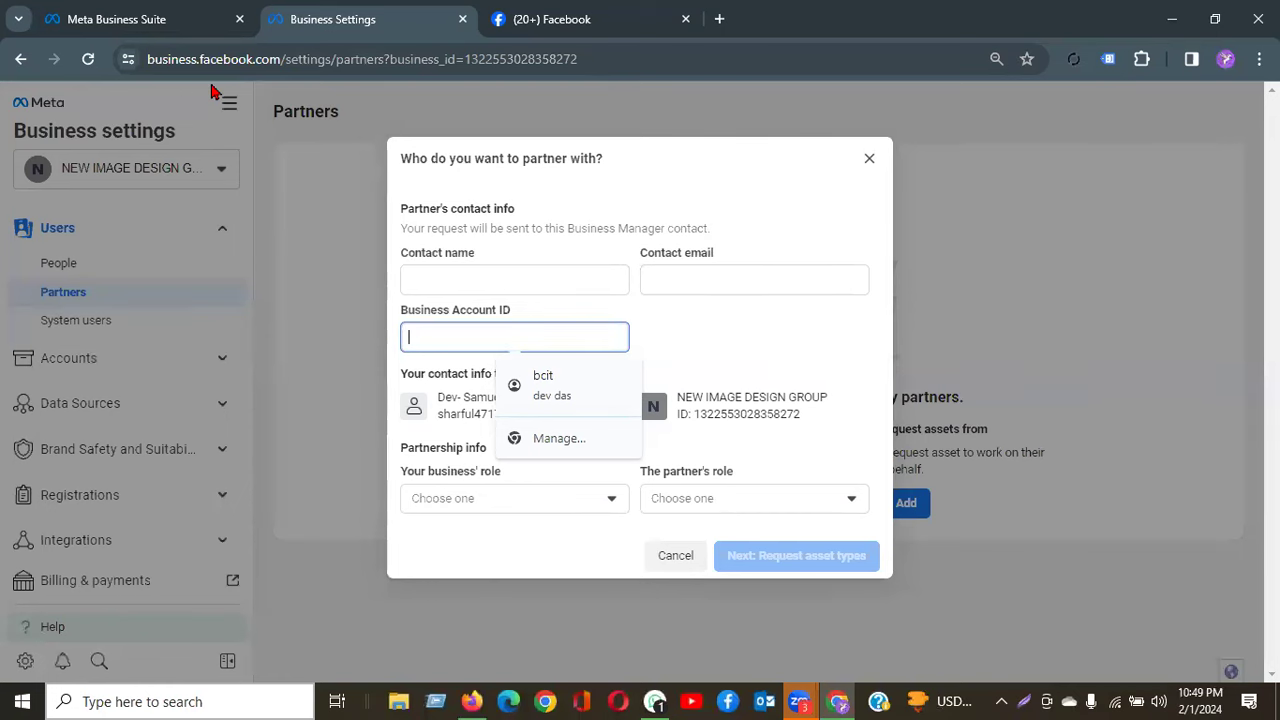
pyautogui.moveTo(464, 59); pyautogui.dragTo(570, 59)
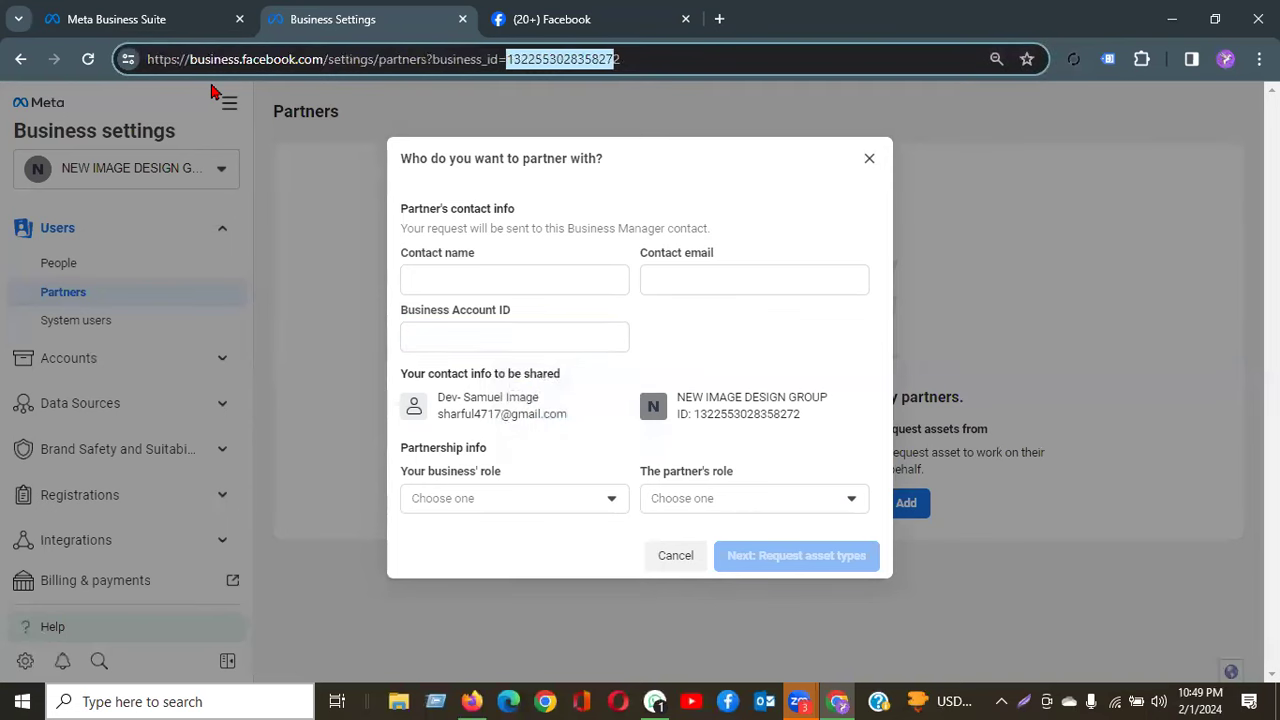
pyautogui.click(451, 332)
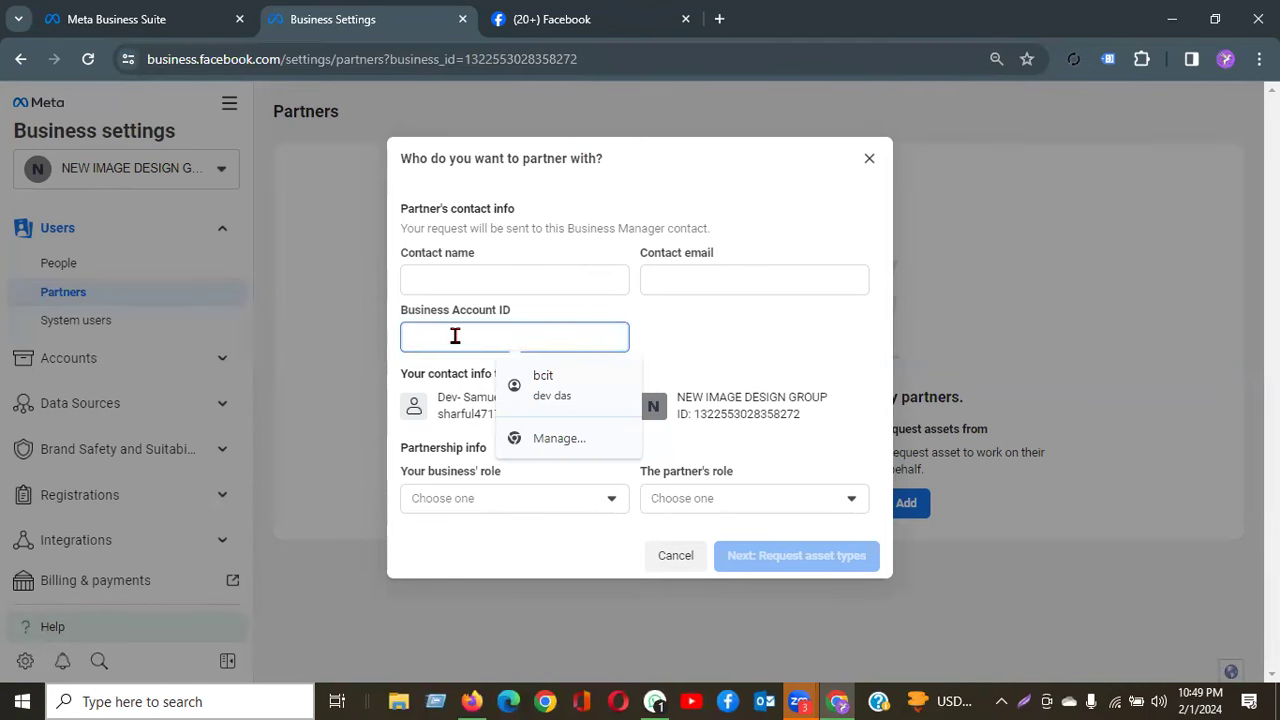
pyautogui.click(700, 336)
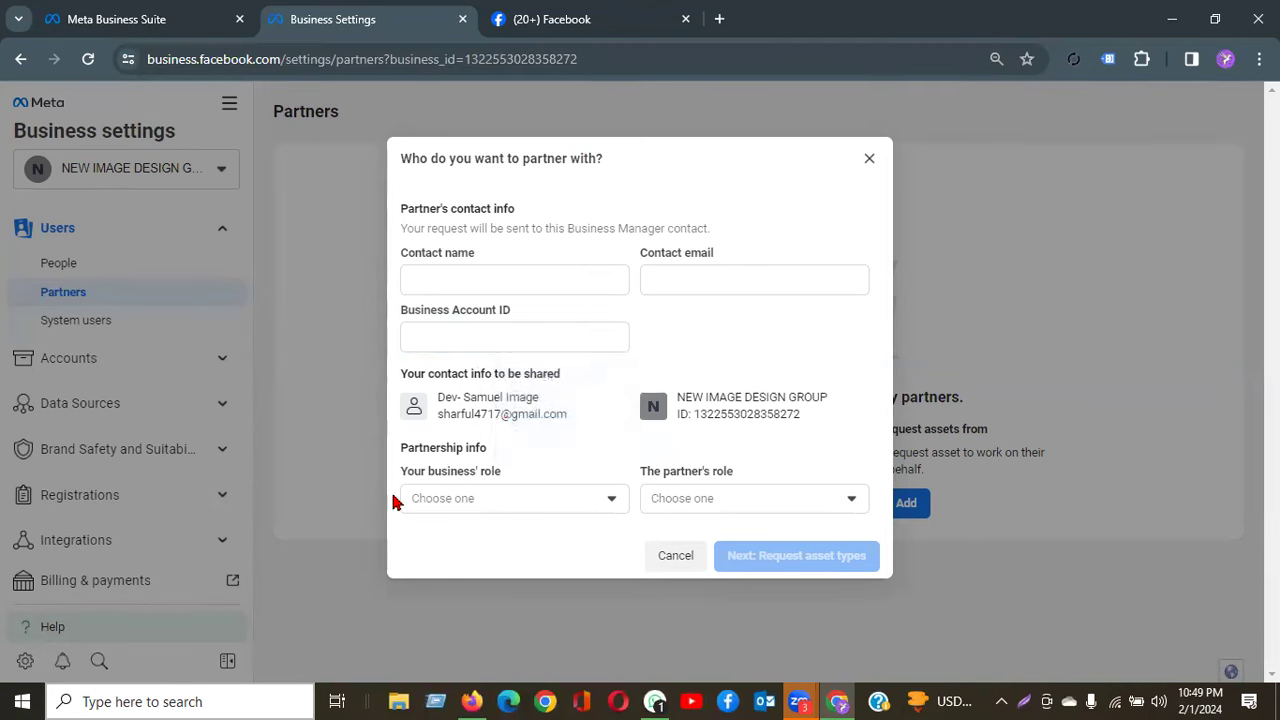
# Step: Set the business' role to Media agency and the partner's role to Brand or business, and close the form without sending the request
pyautogui.moveTo(406, 447); pyautogui.dragTo(476, 504)
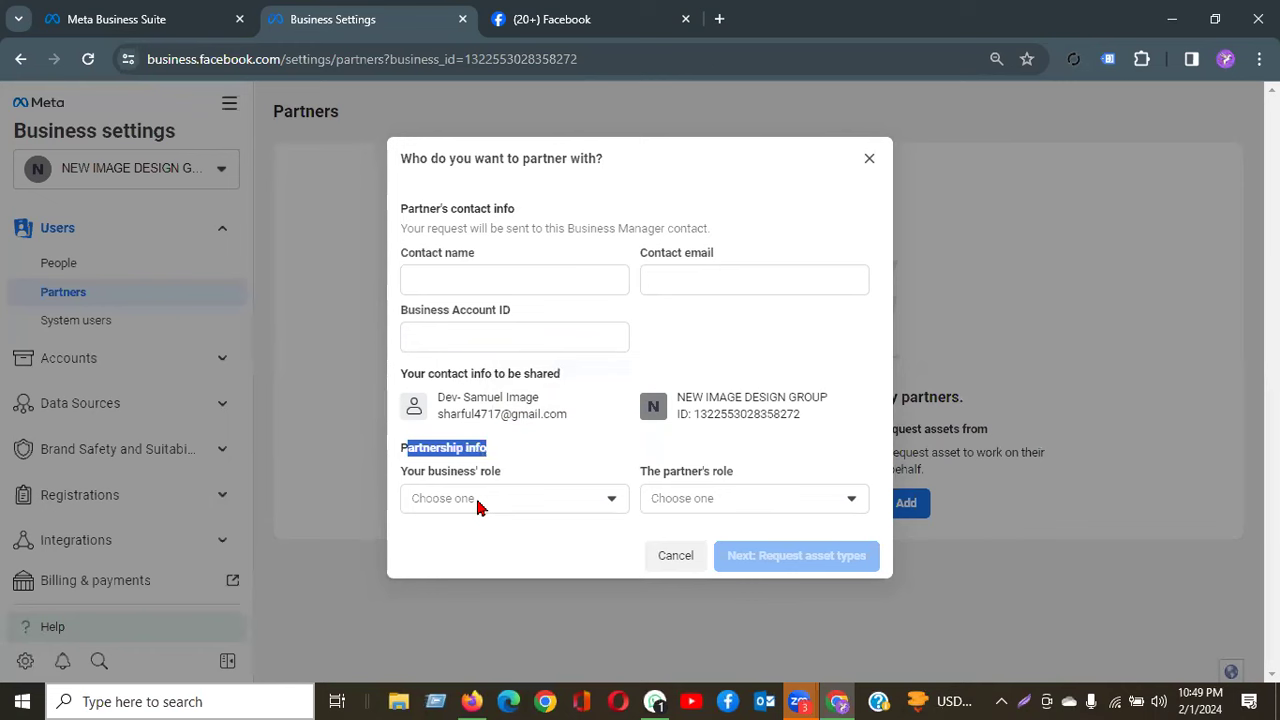
pyautogui.click(477, 505)
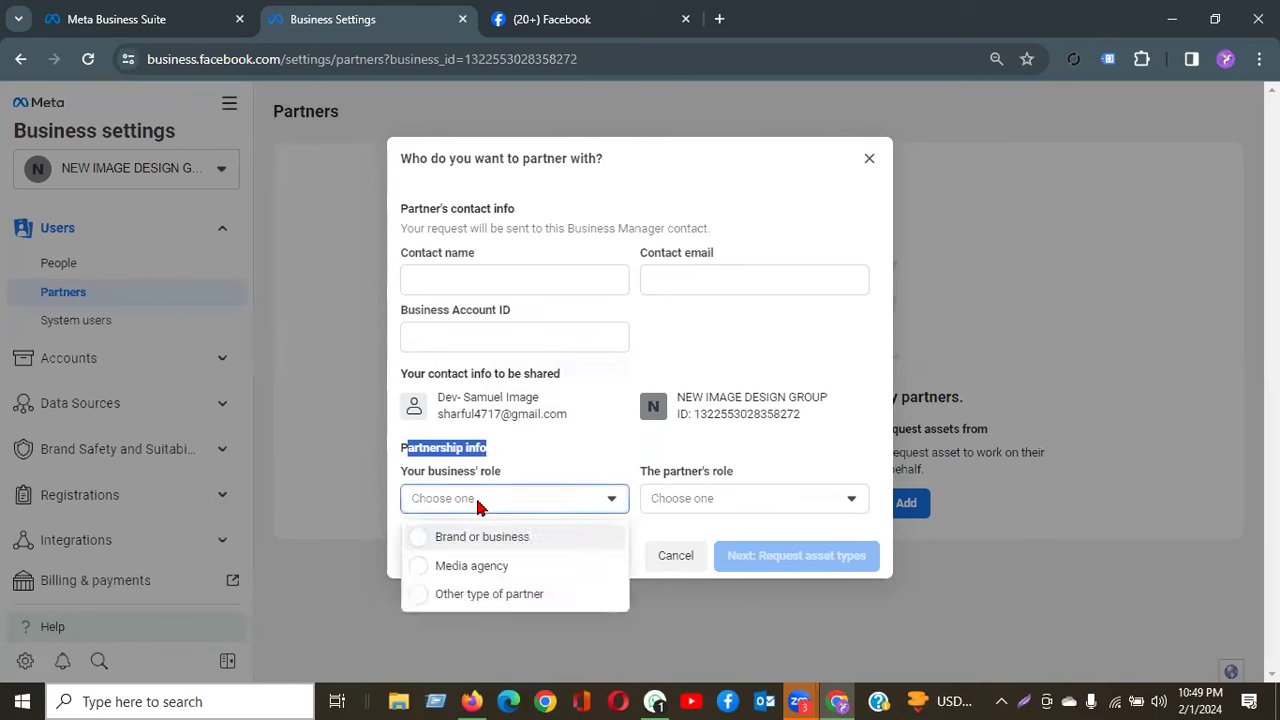
pyautogui.click(428, 568)
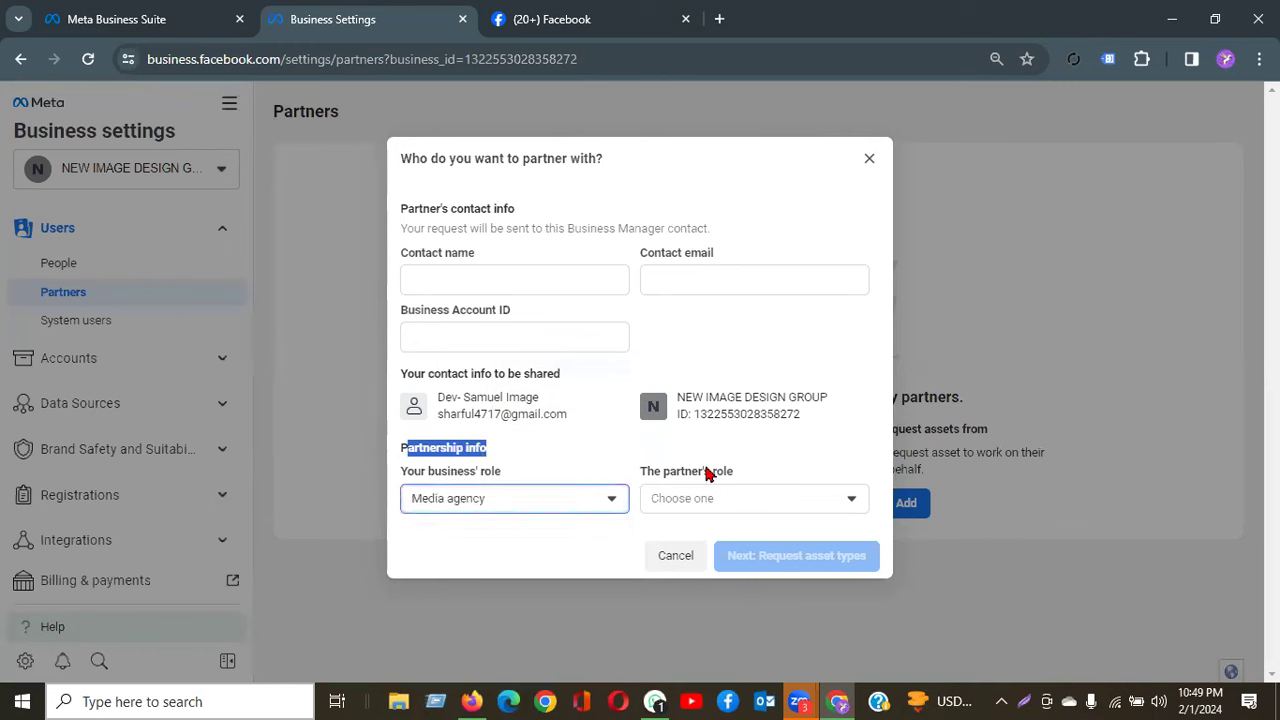
pyautogui.click(713, 499)
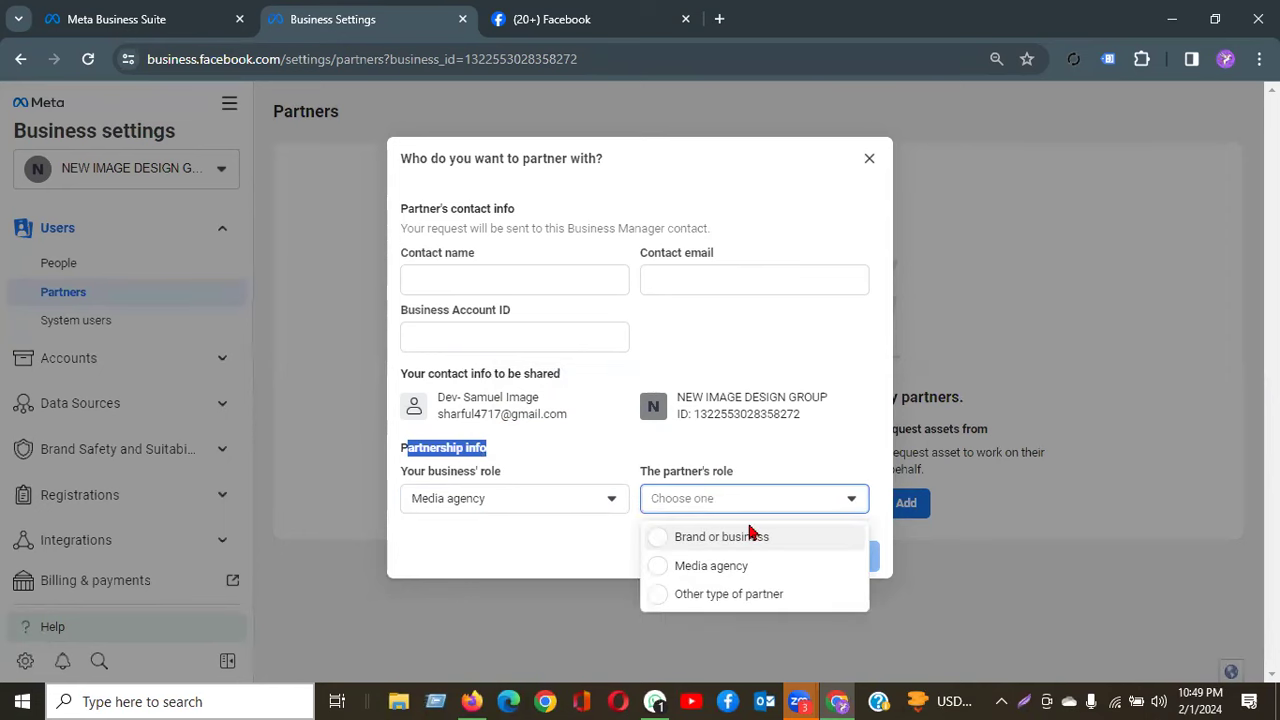
pyautogui.click(664, 542)
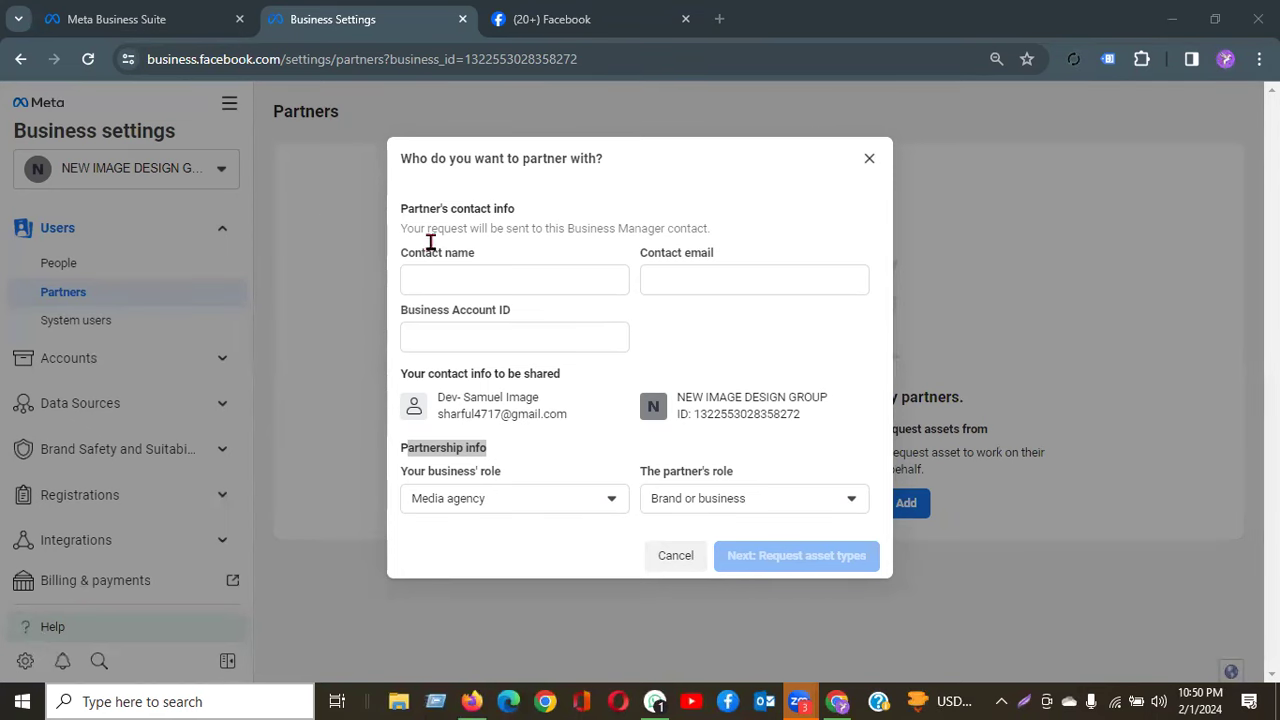
pyautogui.click(869, 159)
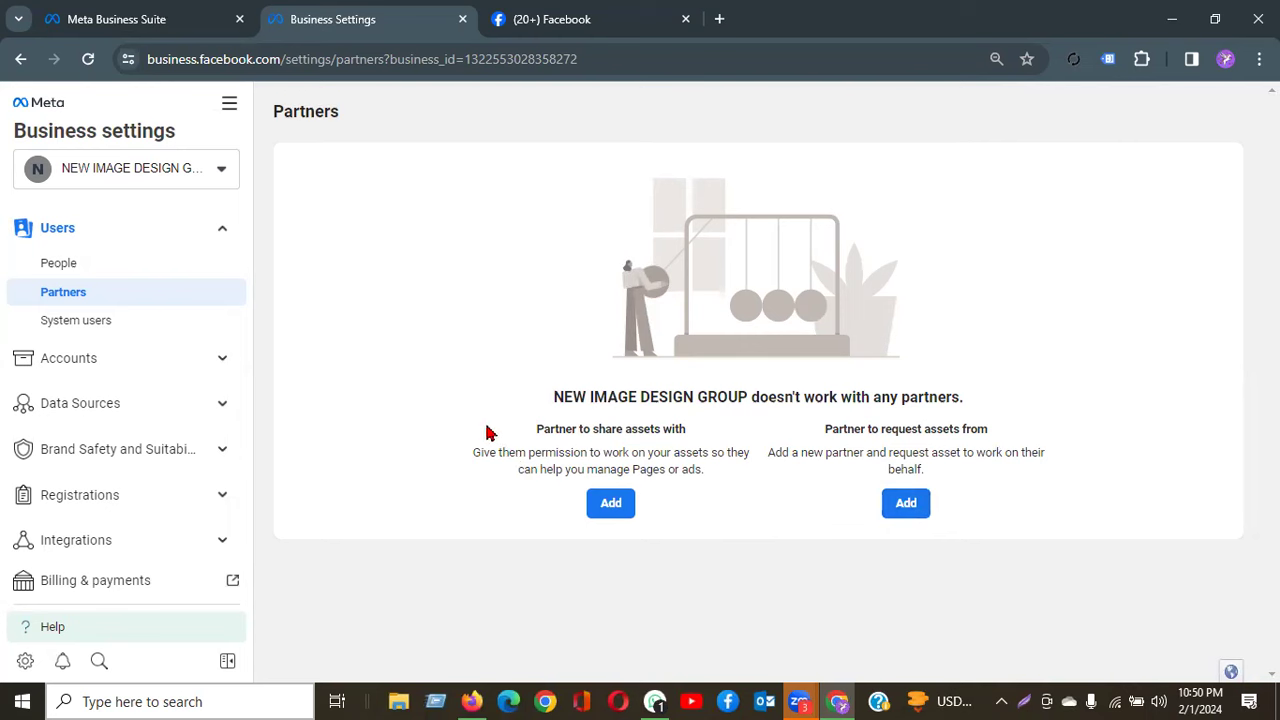
# Step: Review the People and Partners pages again, and open the System users page
pyautogui.click(97, 264)
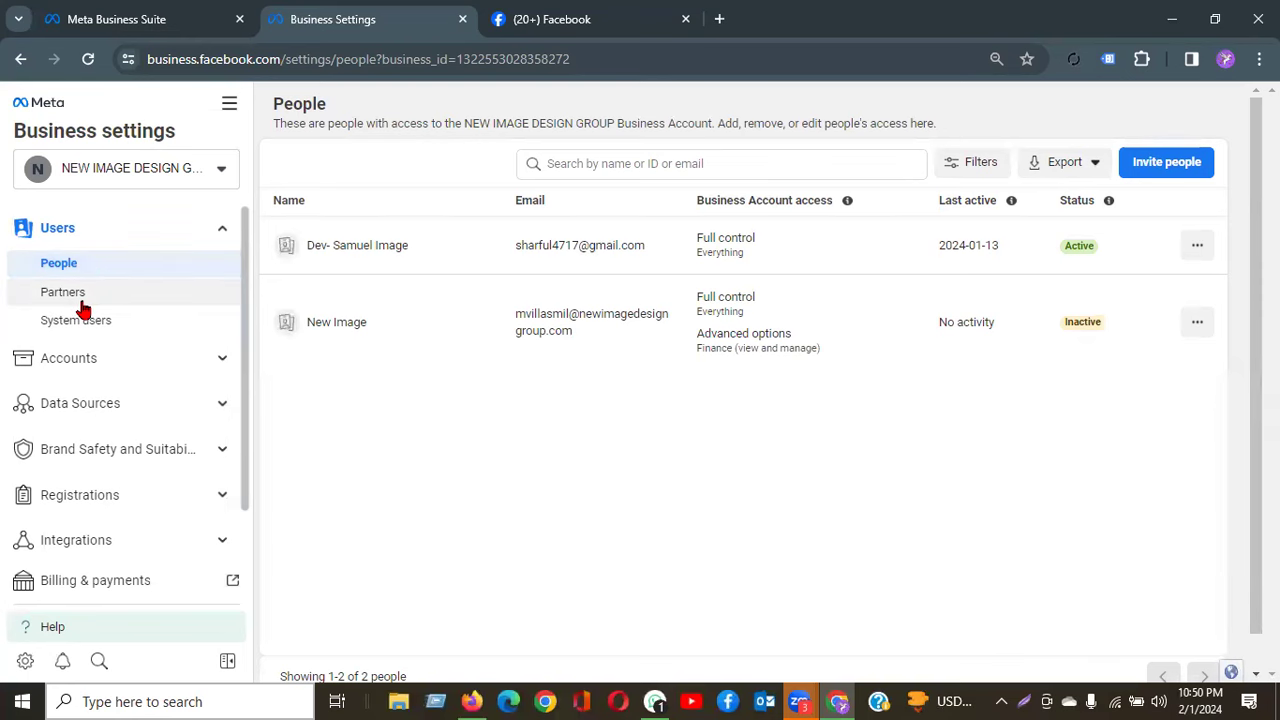
pyautogui.click(83, 300)
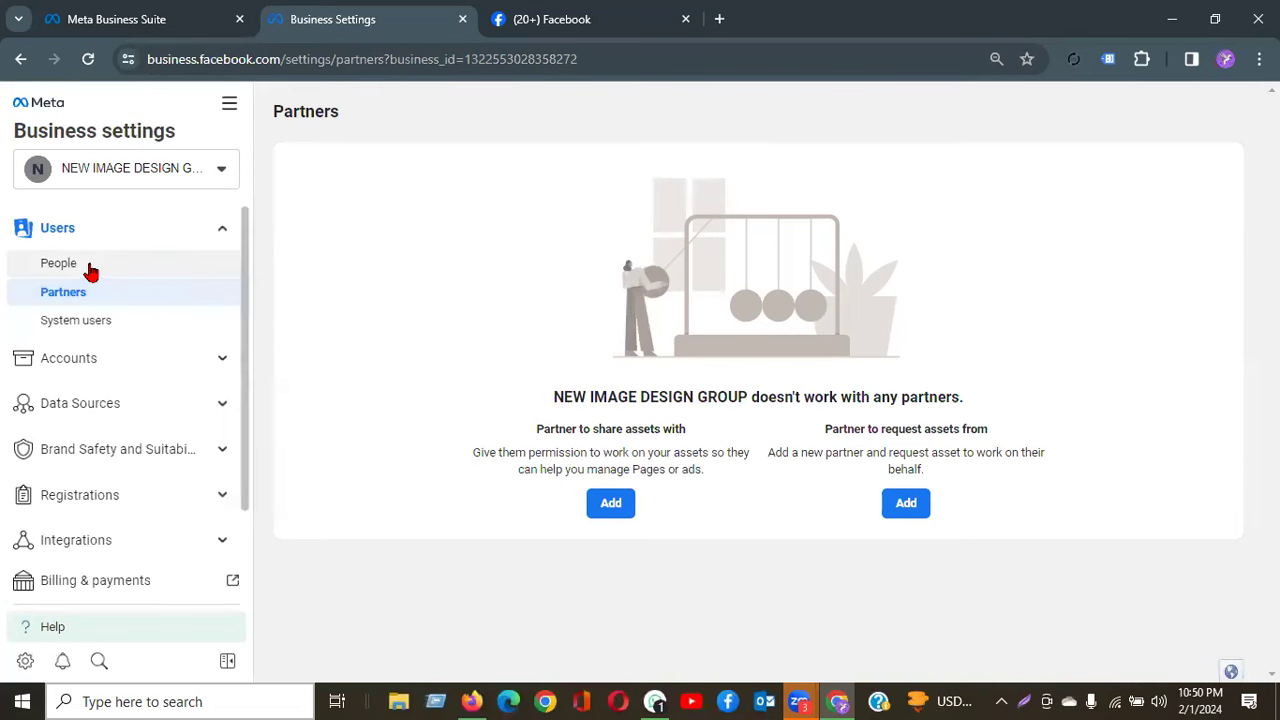
pyautogui.click(96, 323)
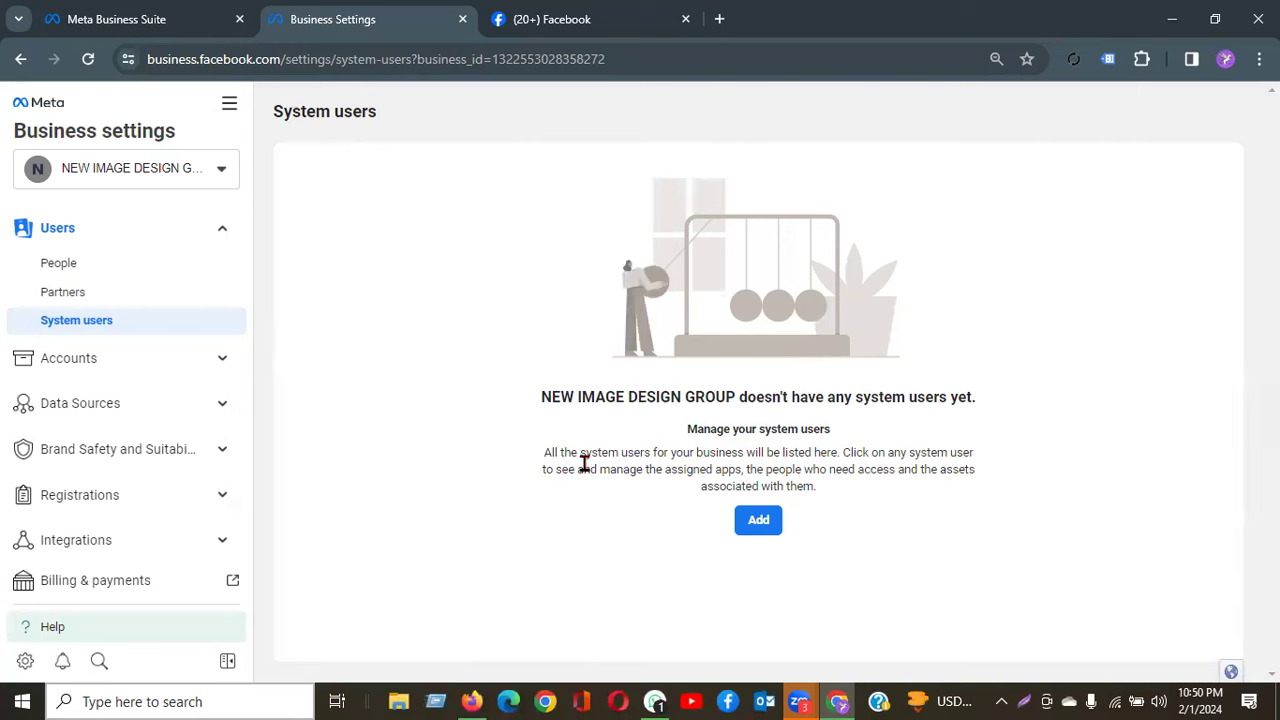
# Step: Read the System users description, highlighting the text about the assigned apps and the people who need access
pyautogui.moveTo(584, 465); pyautogui.dragTo(900, 470)
pyautogui.click(962, 499)
pyautogui.moveTo(714, 470); pyautogui.dragTo(770, 470)
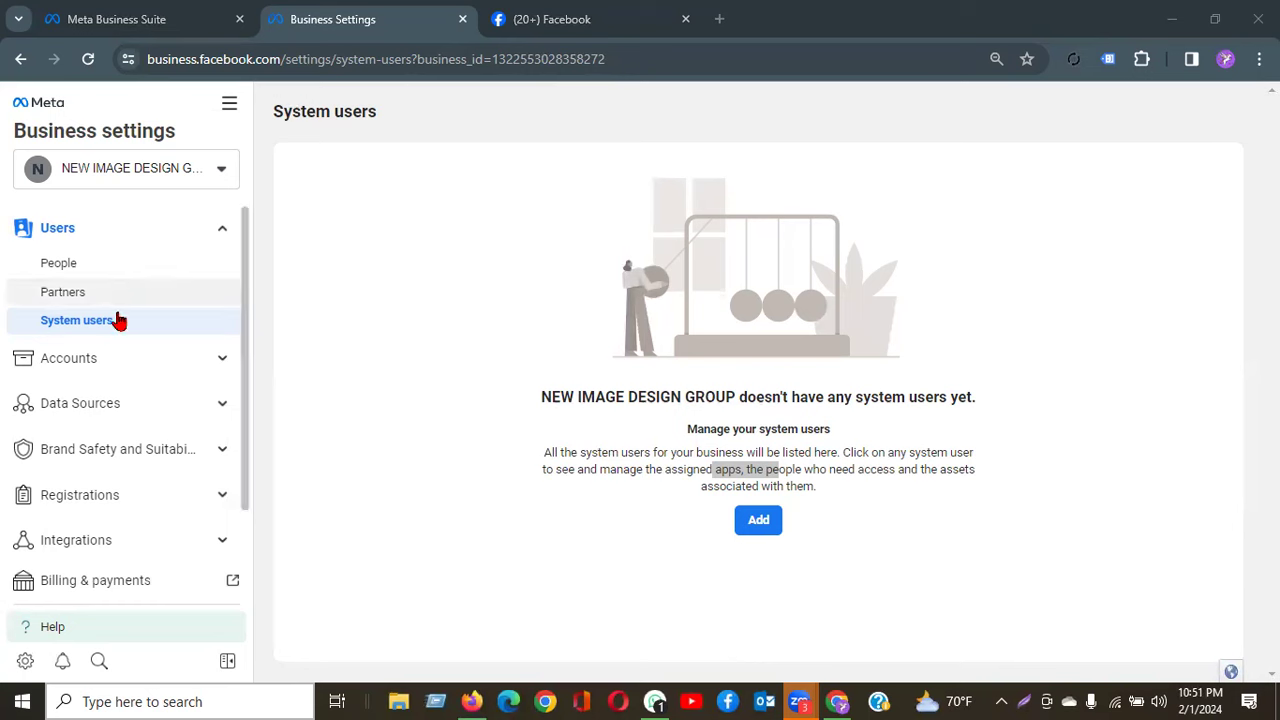
pyautogui.click(437, 271)
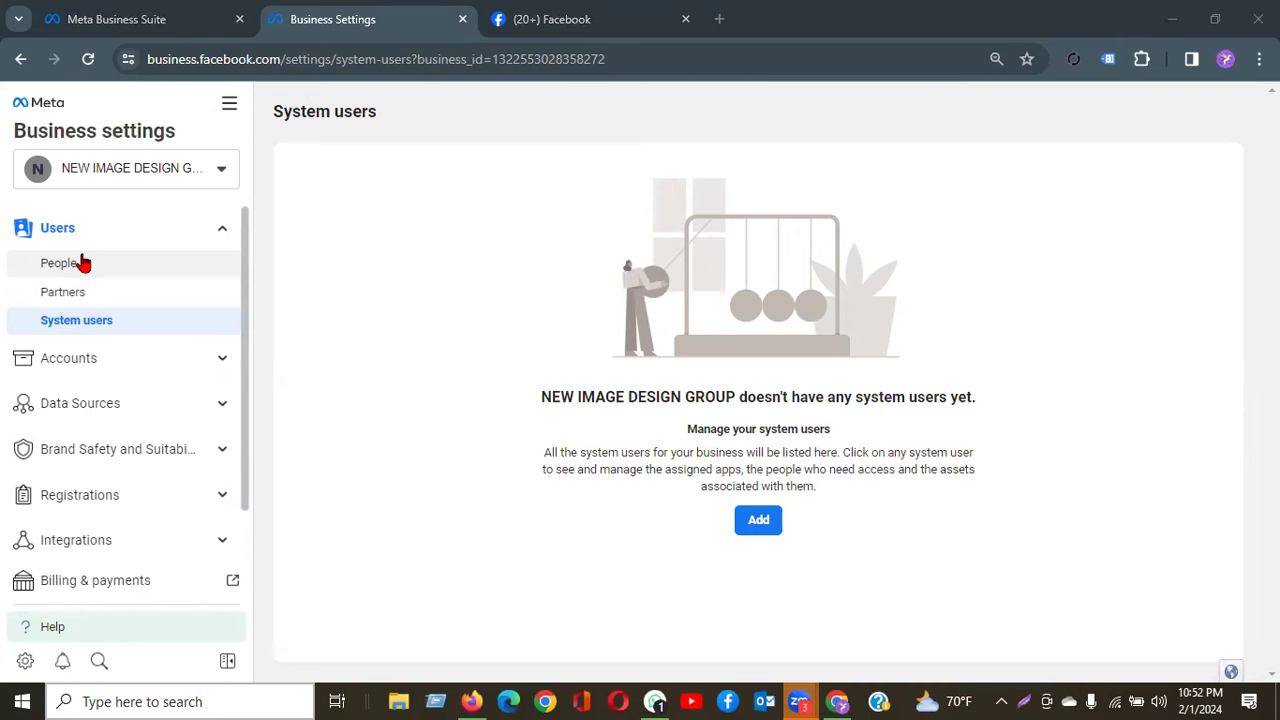
# Step: Move on from the Users section to Accounts and open its Pages settings
pyautogui.click(220, 230)
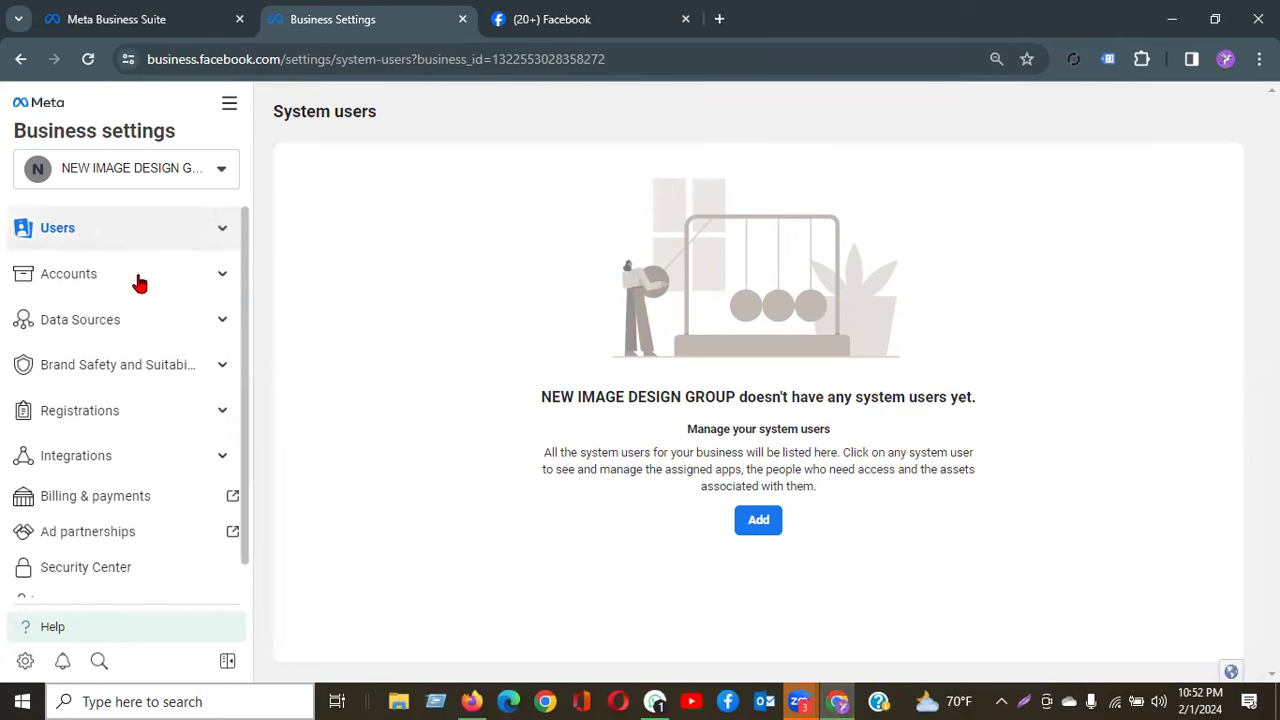
pyautogui.click(213, 276)
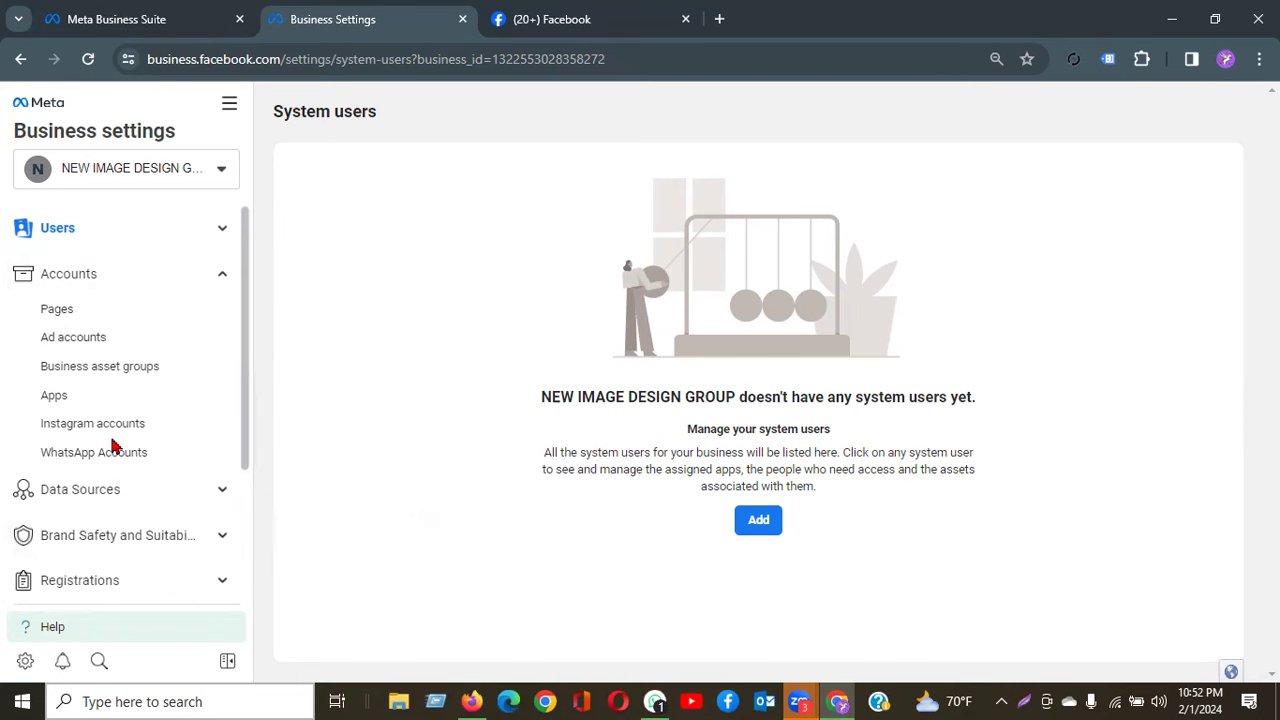
pyautogui.click(91, 316)
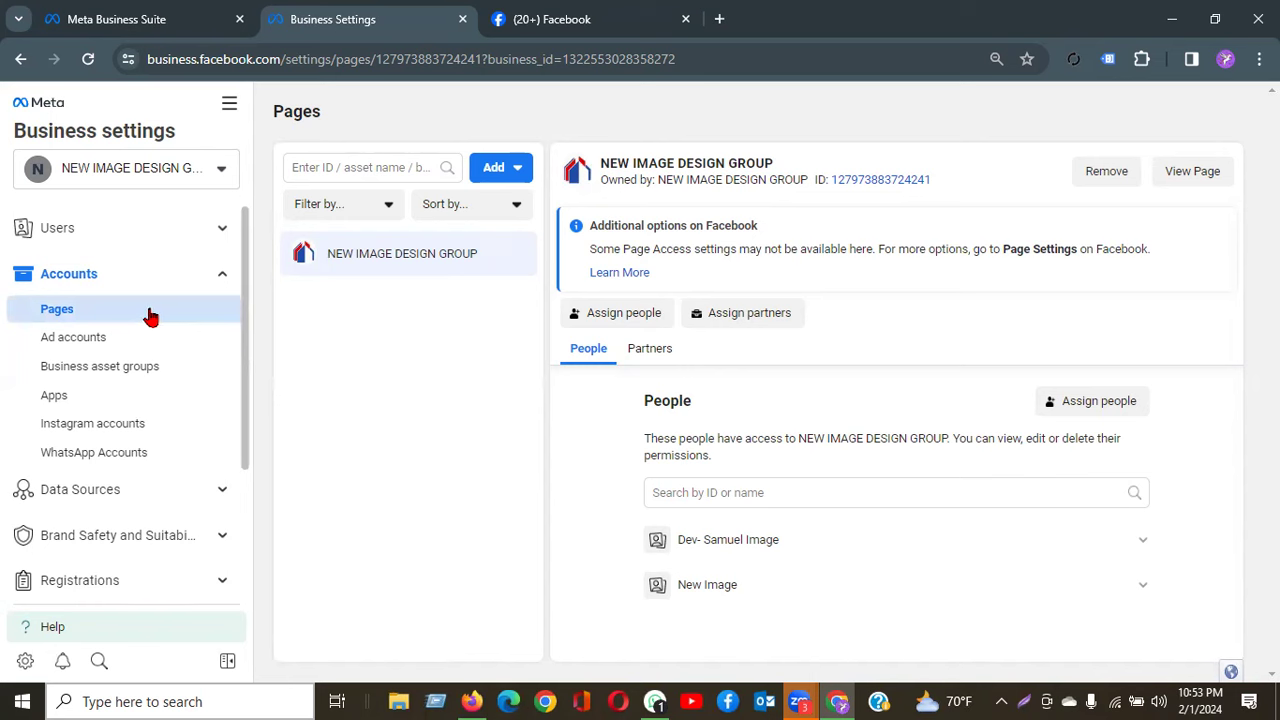
# Step: Open the Ad accounts settings and view the payment methods of the New Image Design Ad account
pyautogui.click(84, 343)
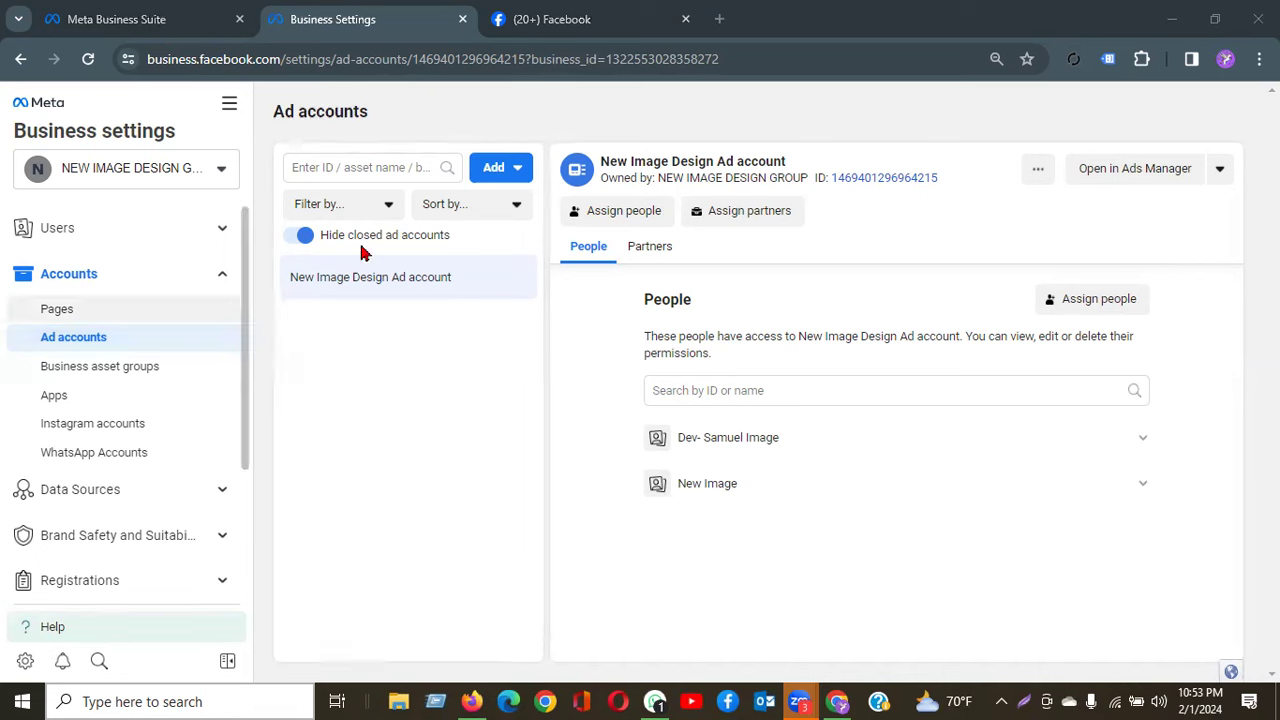
pyautogui.moveTo(602, 161); pyautogui.dragTo(784, 161)
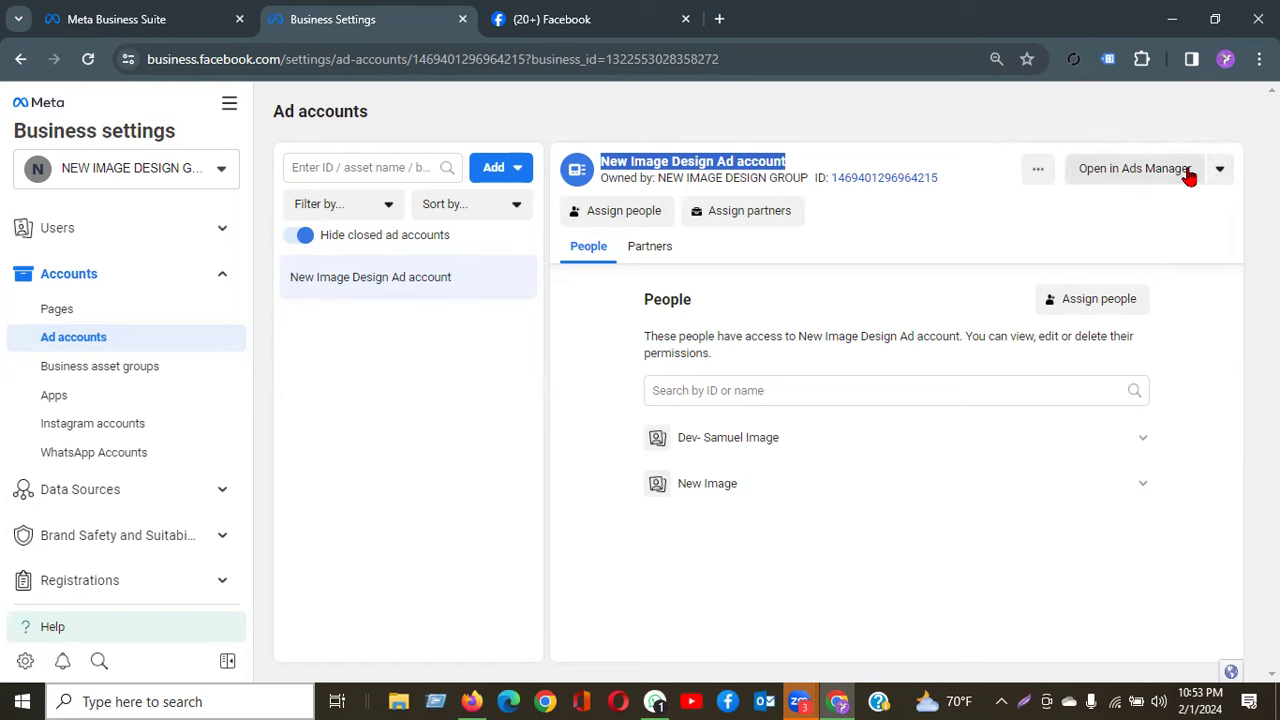
pyautogui.click(1221, 171)
pyautogui.click(1221, 171)
pyautogui.click(1221, 171)
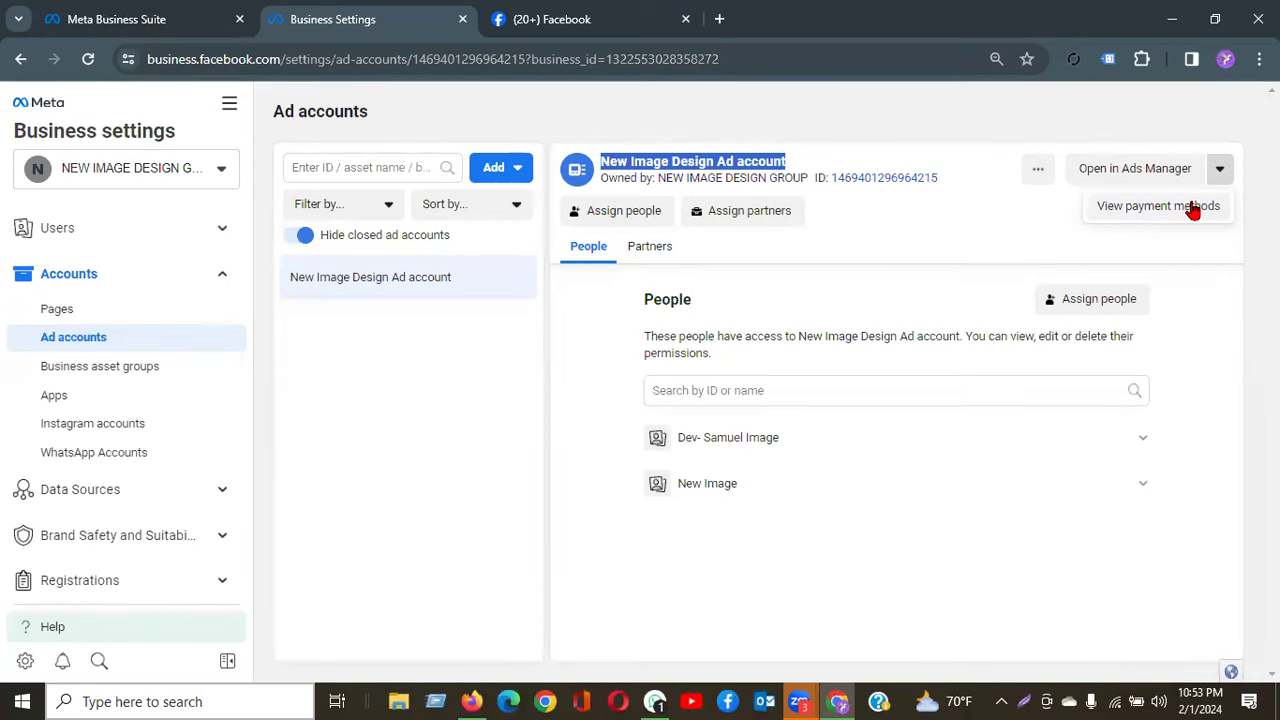
pyautogui.click(1192, 210)
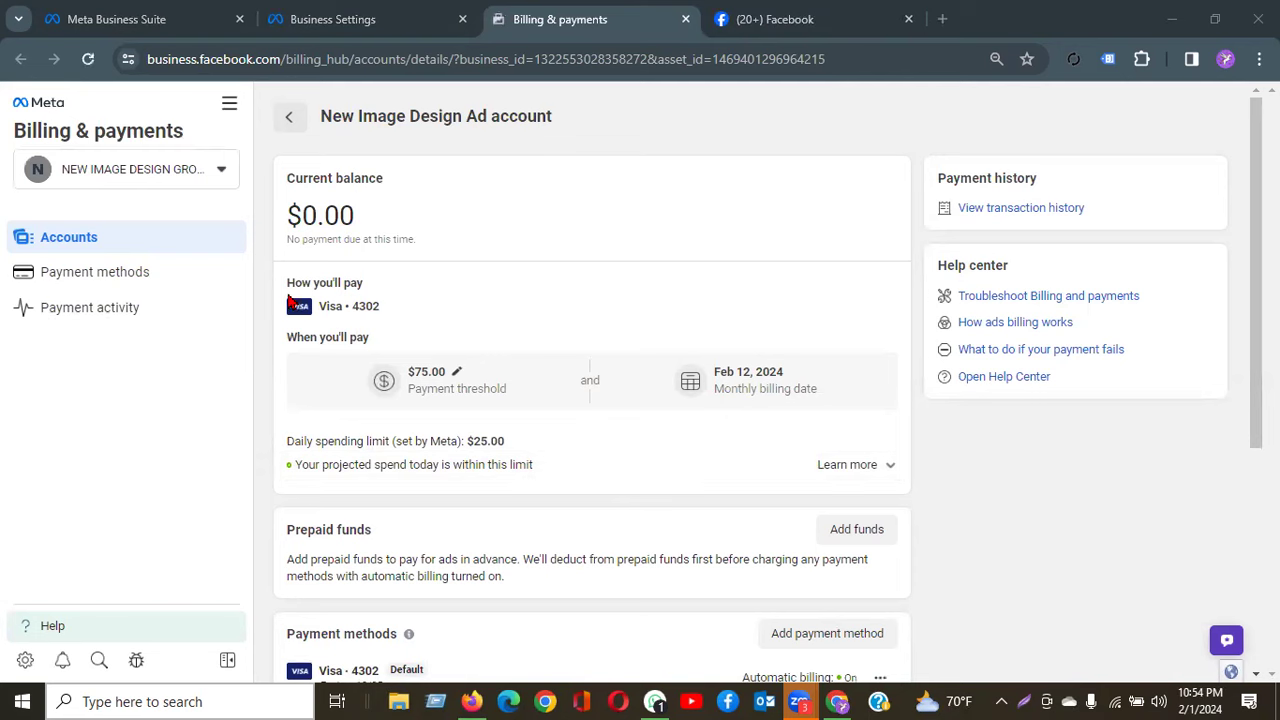
# Step: Examine the payment card shown under How you'll pay in the ad account's billing details
pyautogui.doubleClick(334, 305)
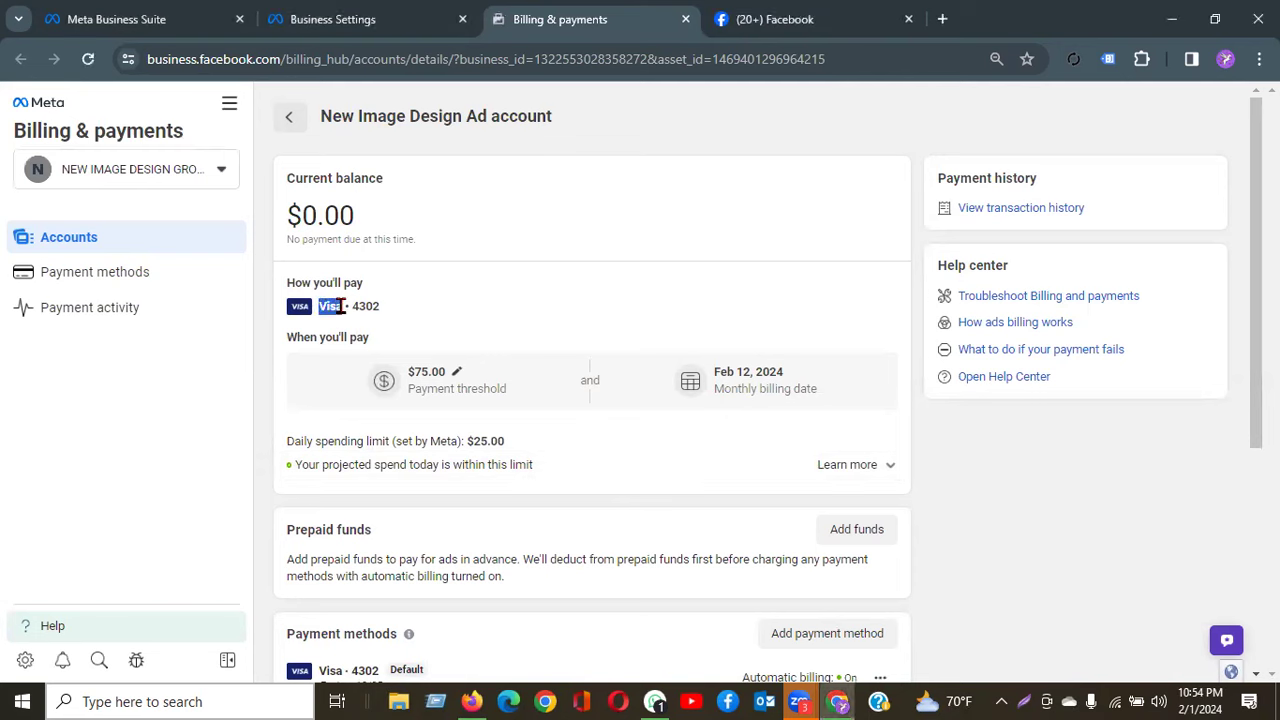
pyautogui.moveTo(349, 306); pyautogui.dragTo(378, 307)
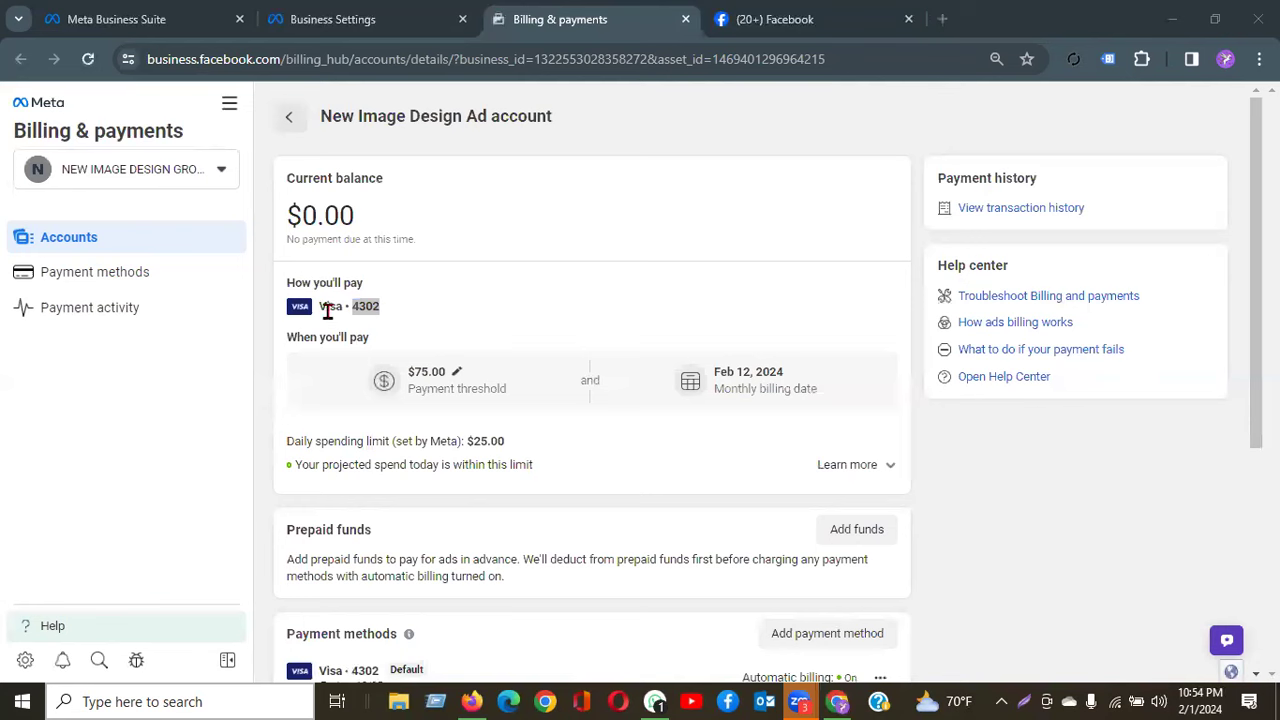
pyautogui.click(386, 315)
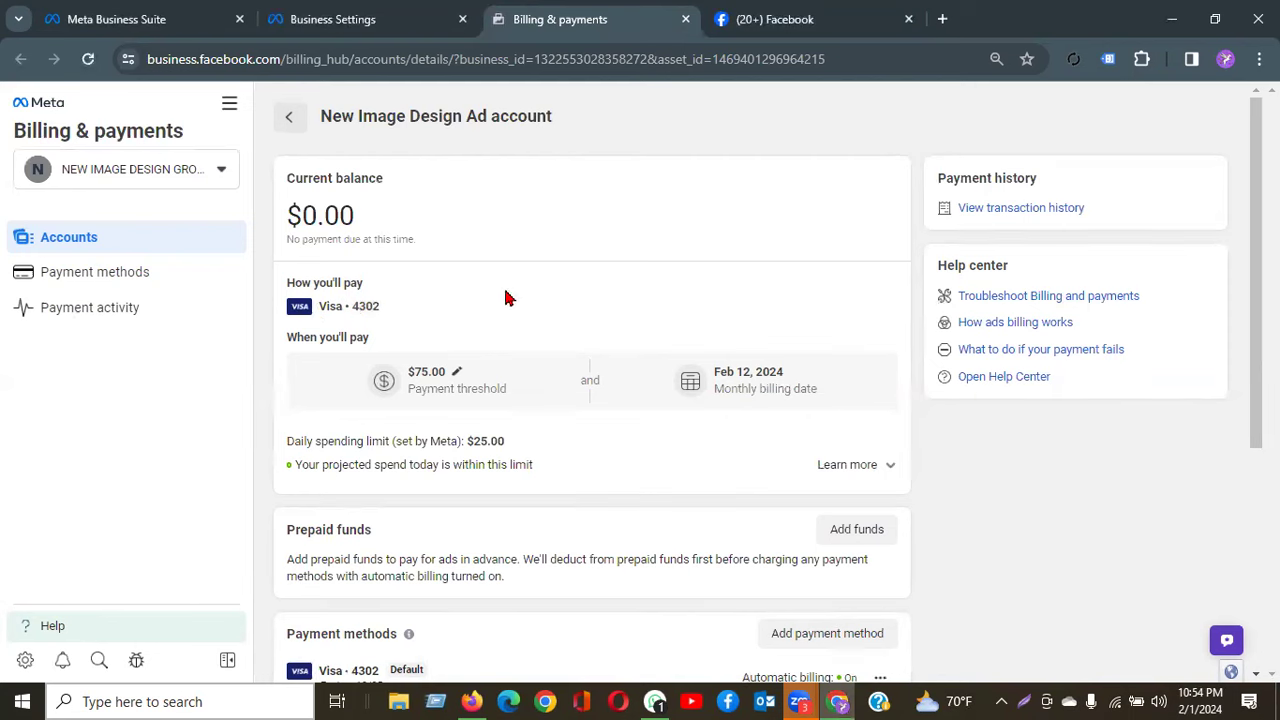
pyautogui.scroll(-2, 535, 292)
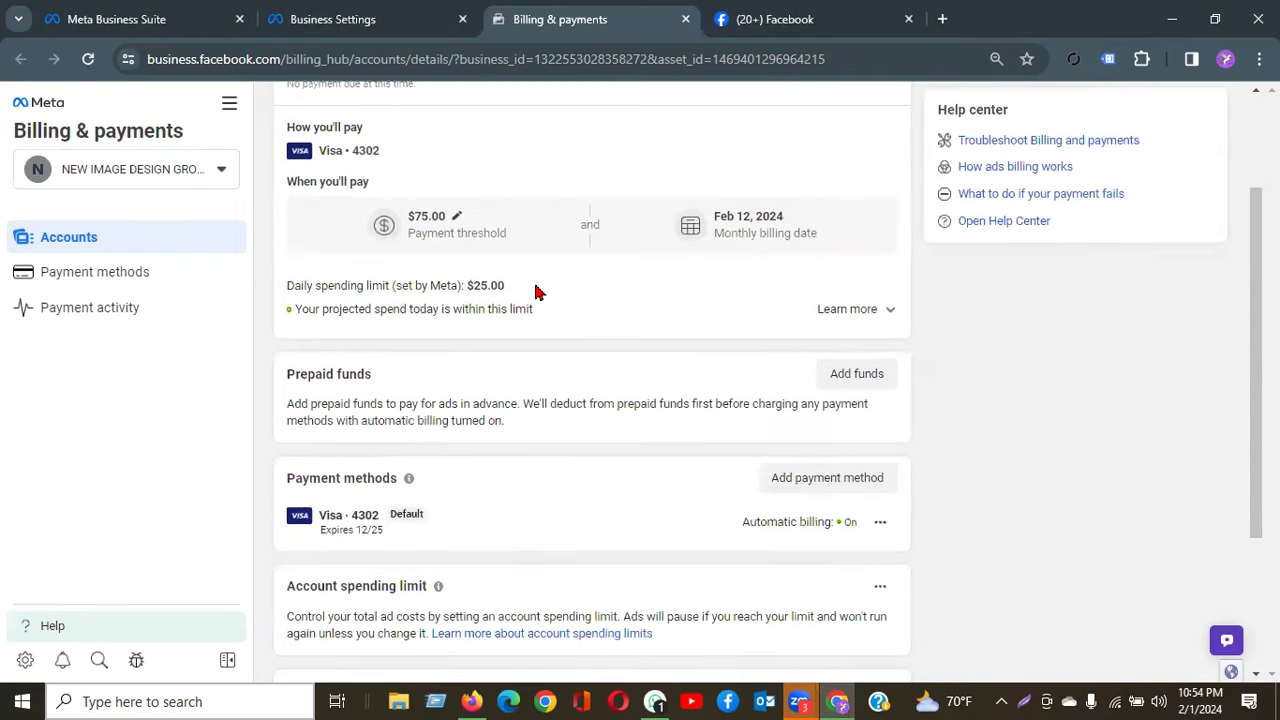
pyautogui.scroll(2, 426, 300)
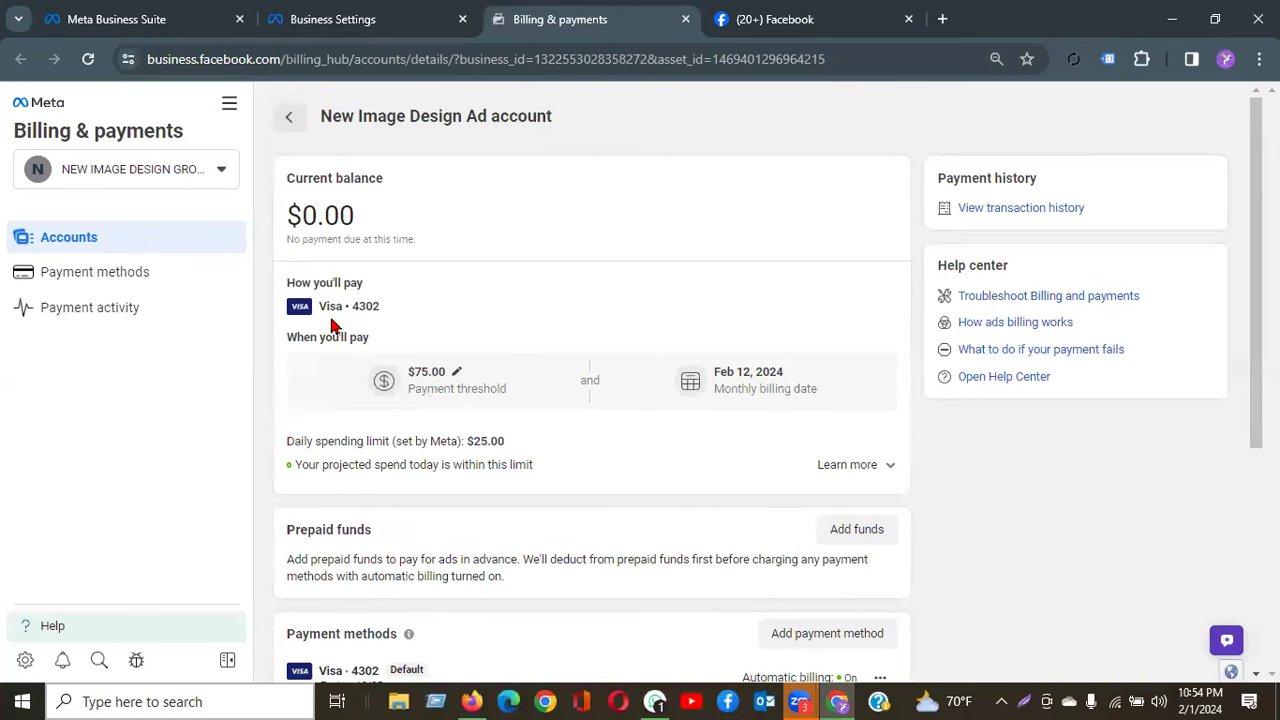
pyautogui.moveTo(325, 307); pyautogui.dragTo(392, 311)
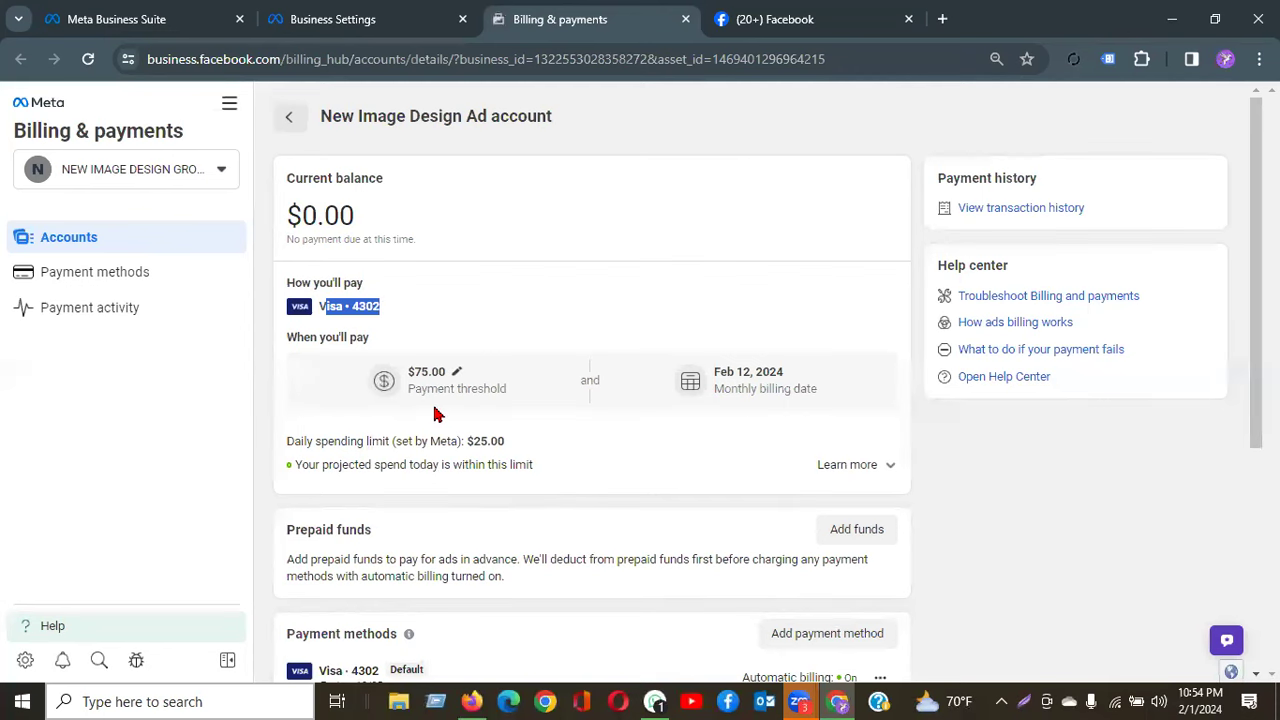
# Step: Examine the payment threshold under When you'll pay, highlighting the amount together with the card it is charged to
pyautogui.click(419, 373)
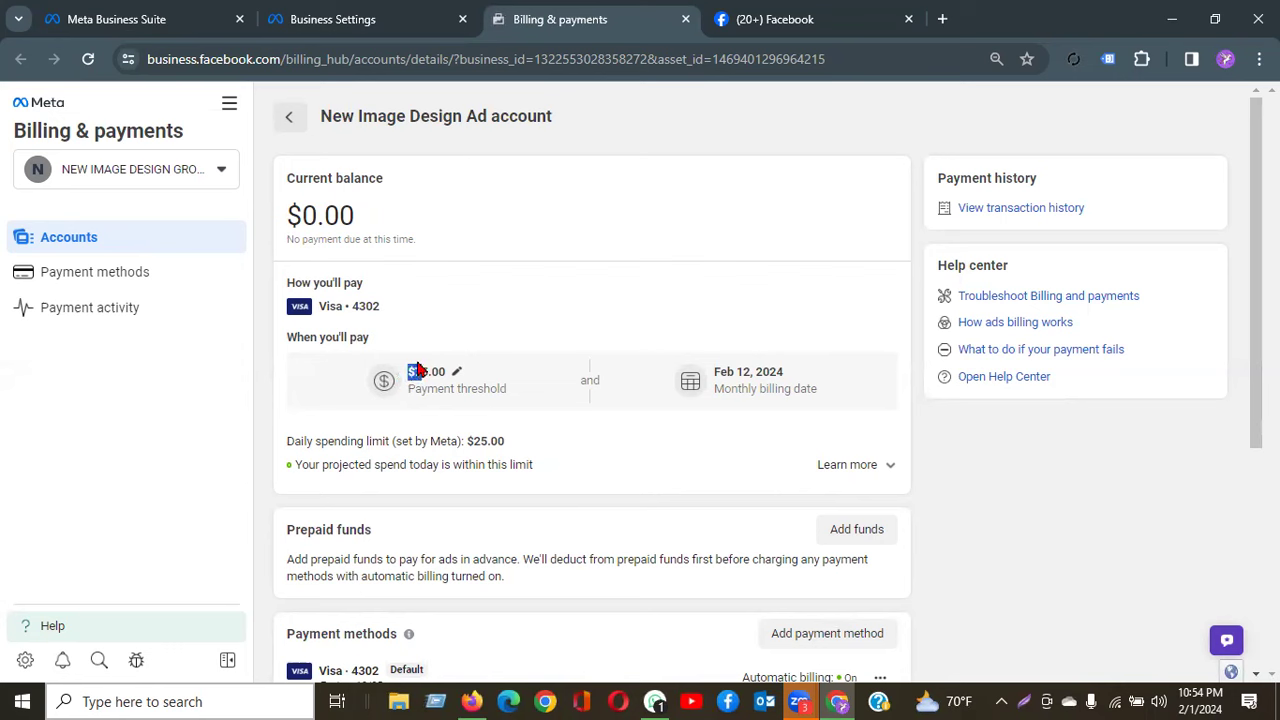
pyautogui.moveTo(346, 306); pyautogui.dragTo(376, 308)
pyautogui.moveTo(407, 372); pyautogui.dragTo(446, 372)
pyautogui.click(507, 275)
pyautogui.moveTo(413, 373)
pyautogui.mouseDown()
pyautogui.moveTo(434, 369)
pyautogui.moveTo(409, 370)
pyautogui.mouseUp()
# Step: Review the Payment methods section of the ad account's billing page, highlighting the default card
pyautogui.scroll(-2, 455, 412)
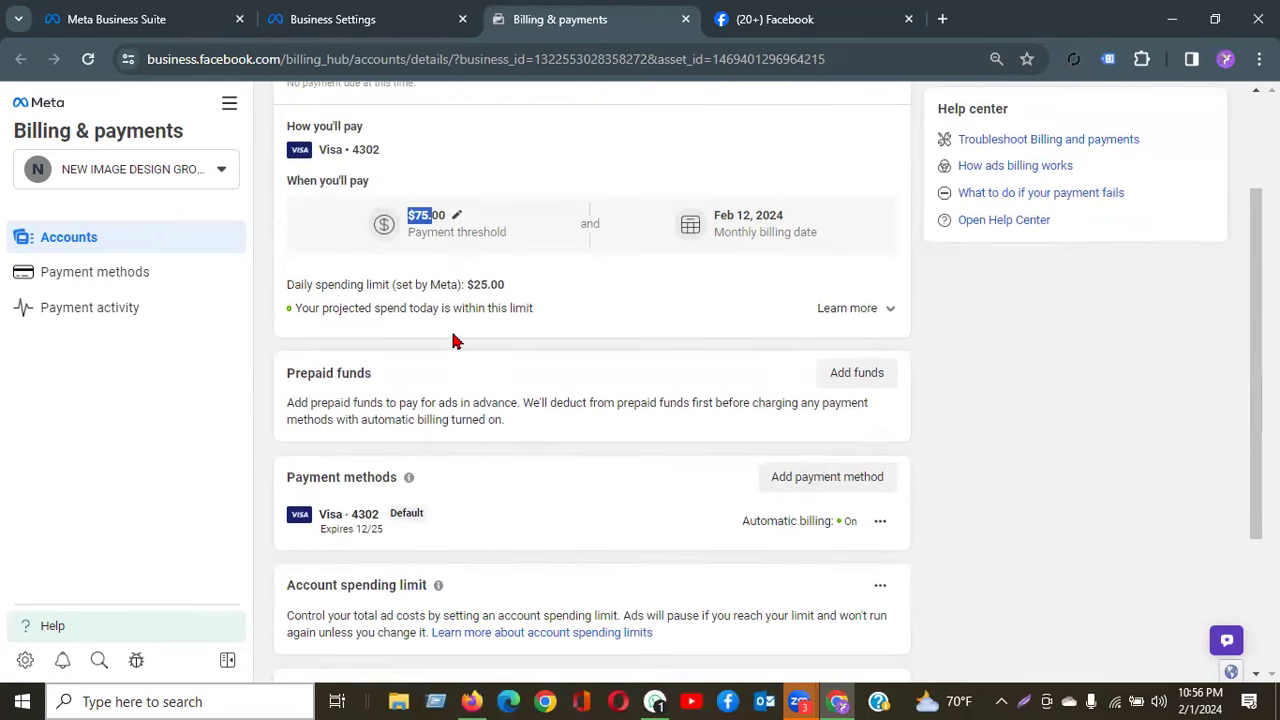
pyautogui.scroll(-2, 452, 341)
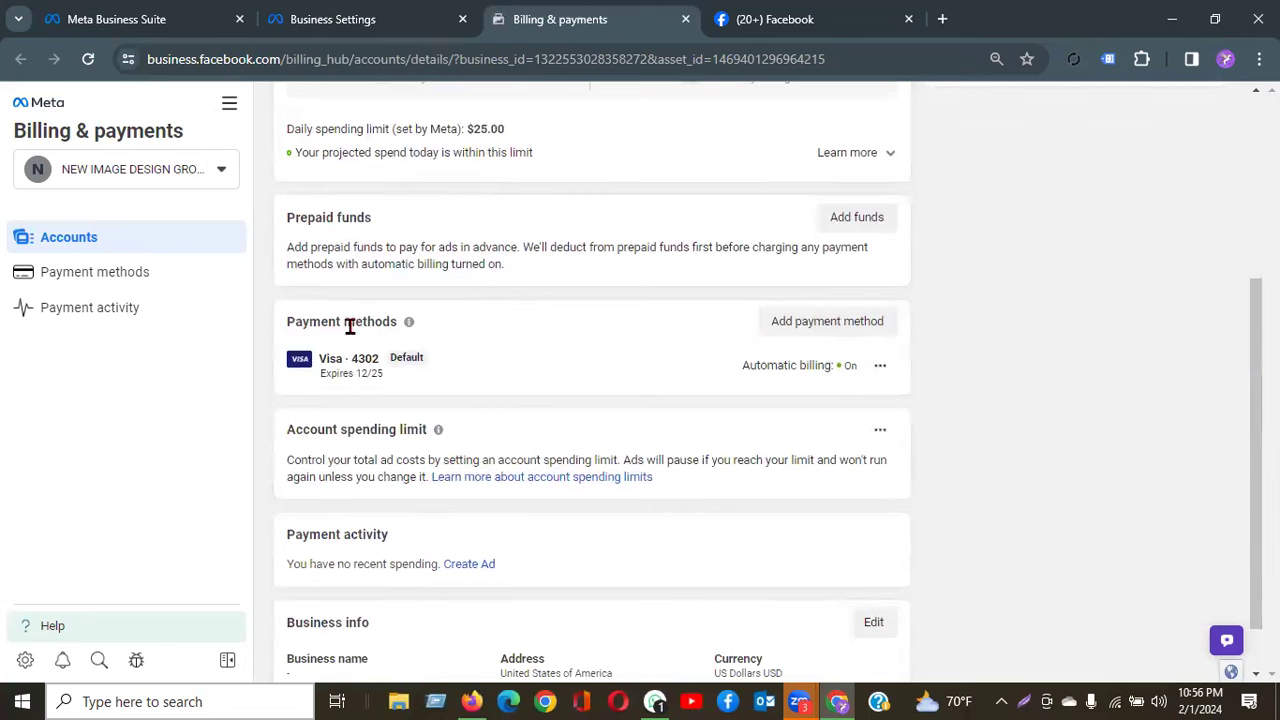
pyautogui.moveTo(288, 321); pyautogui.dragTo(297, 366)
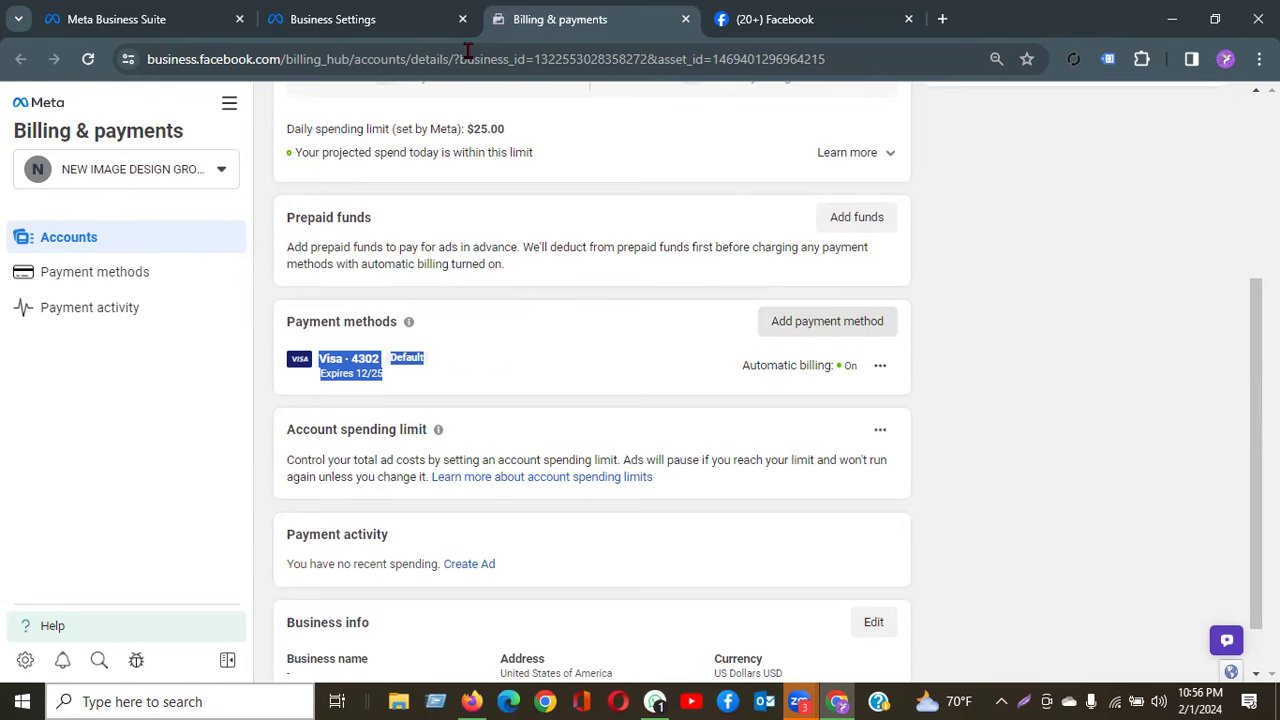
# Step: Return to Business Settings and review the Apps, Instagram accounts, Pages and WhatsApp Accounts settings
pyautogui.click(340, 19)
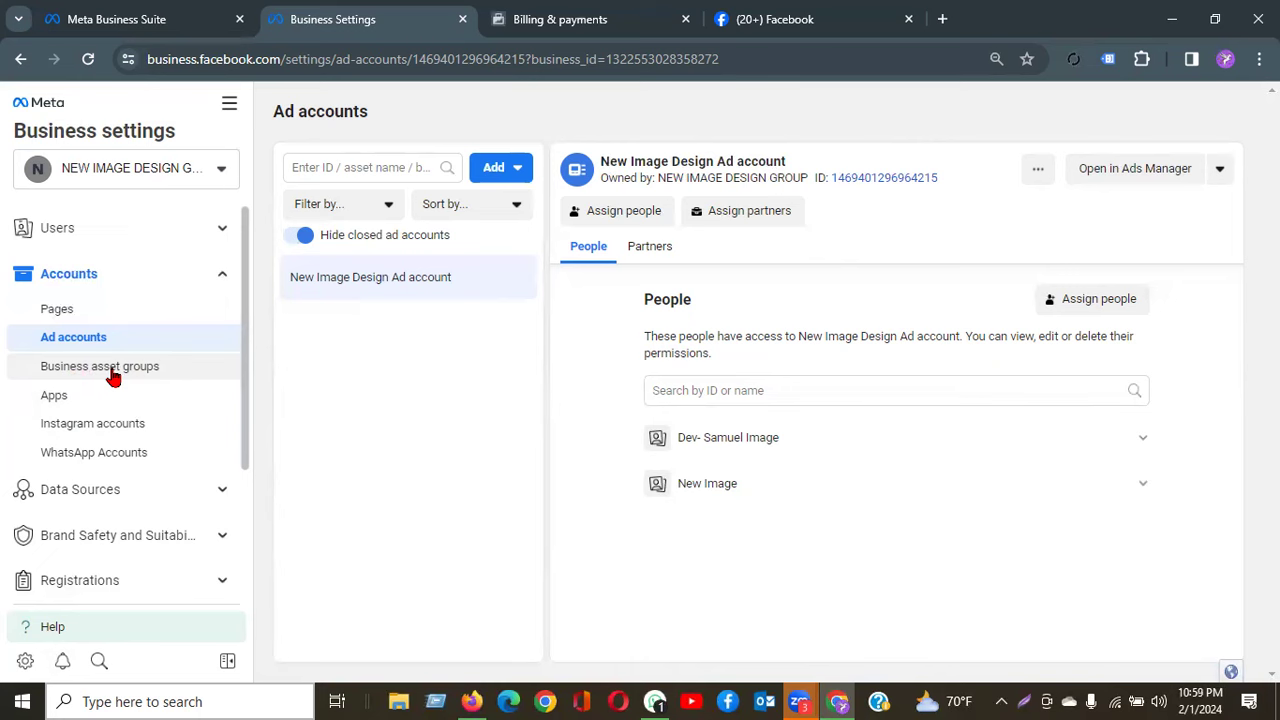
pyautogui.click(53, 397)
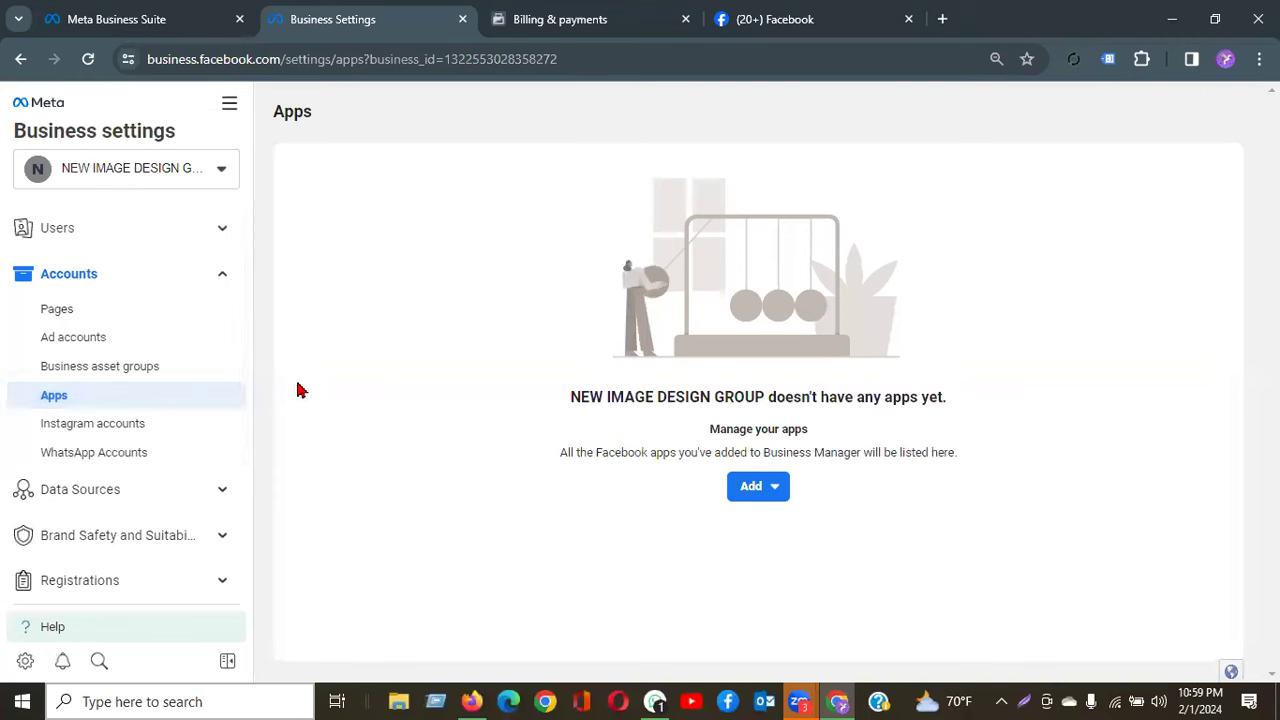
pyautogui.click(153, 430)
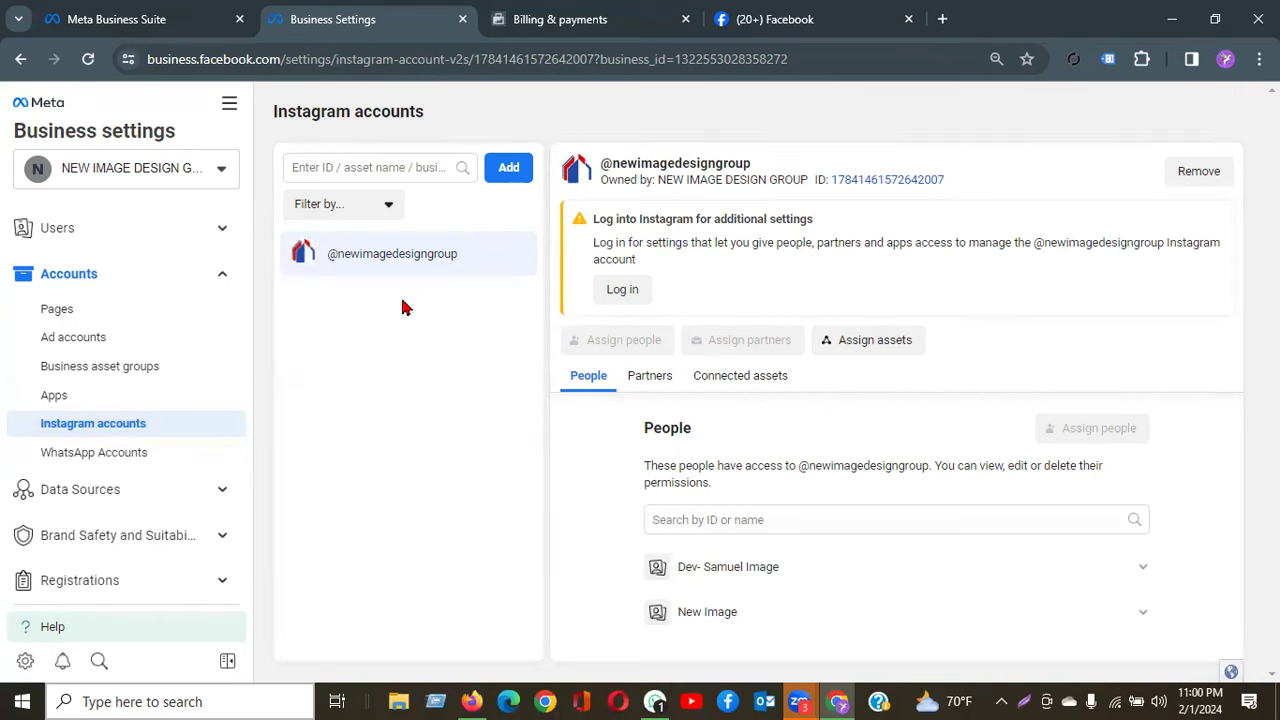
pyautogui.click(97, 312)
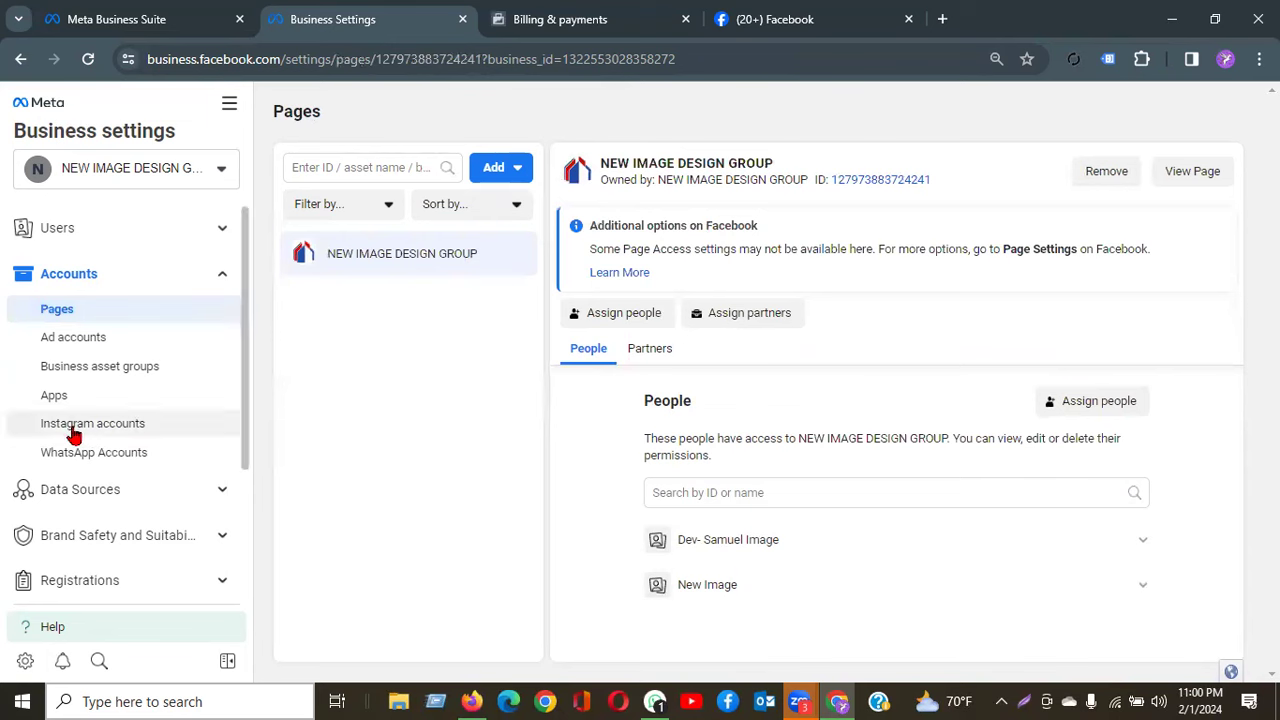
pyautogui.click(35, 427)
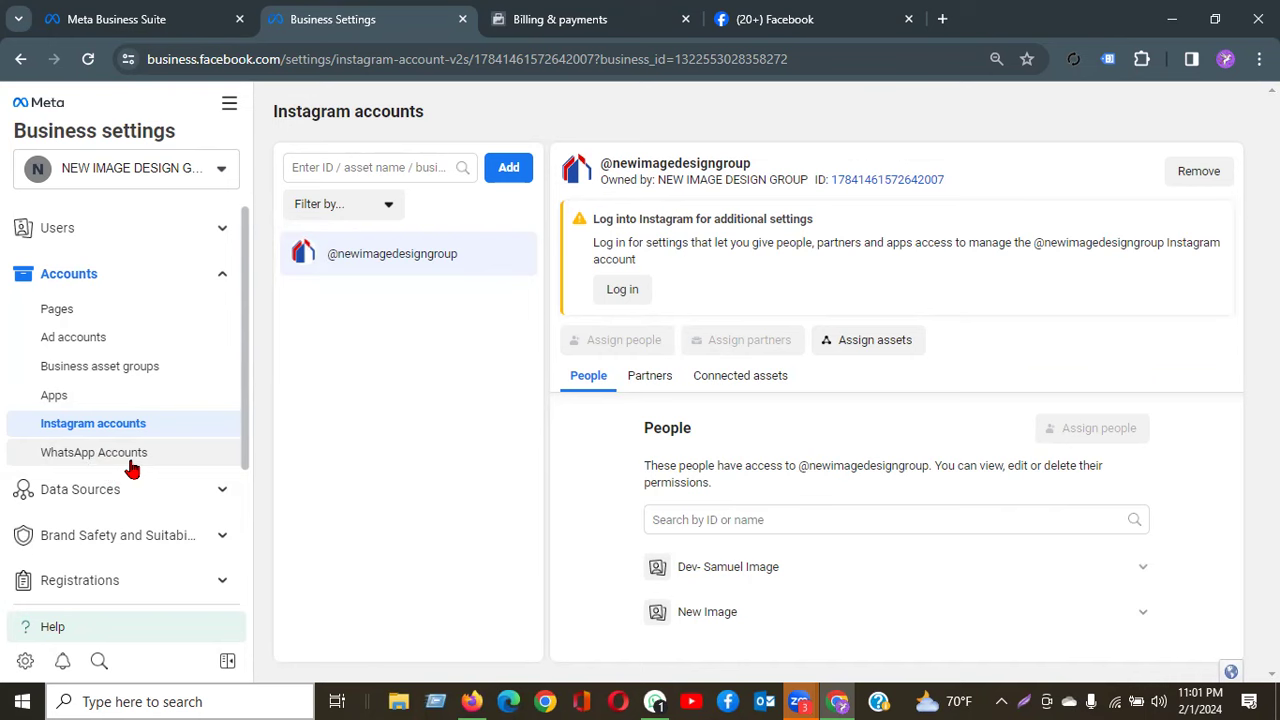
pyautogui.click(72, 462)
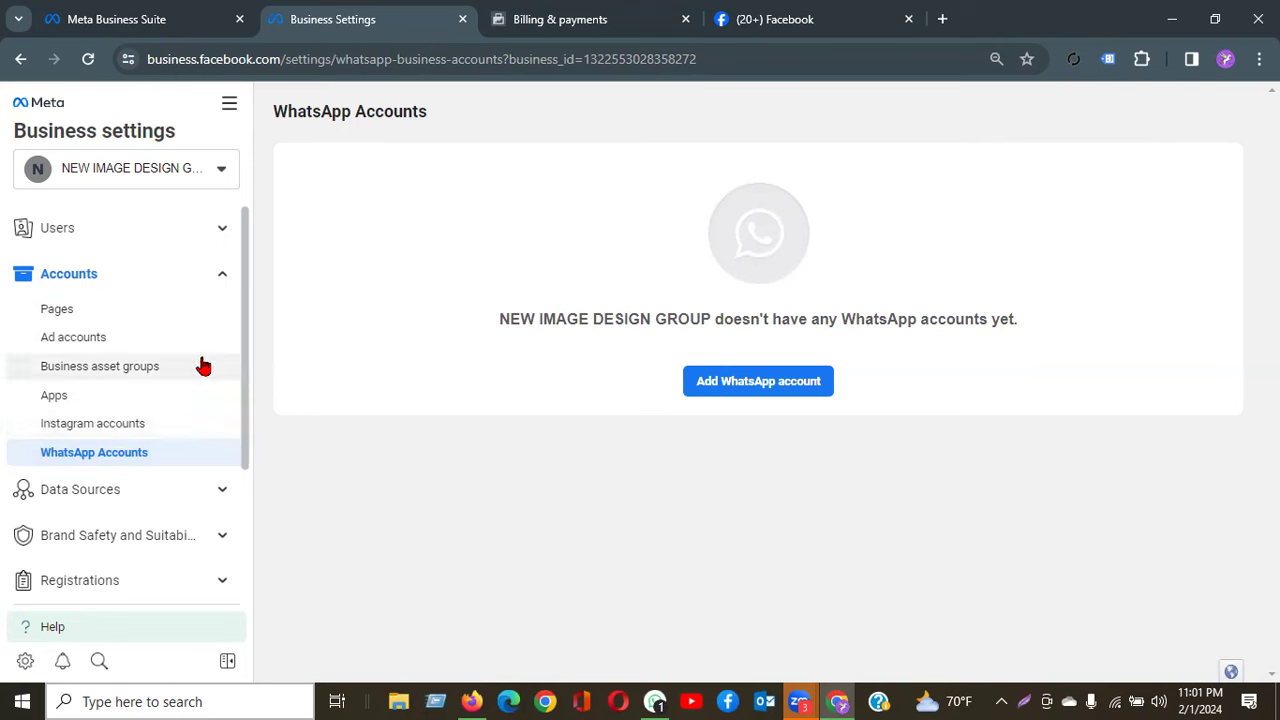
# Step: Expand the Data Sources section, look over its entries, and open the Catalogs page
pyautogui.scroll(-2, 203, 366)
pyautogui.click(141, 338)
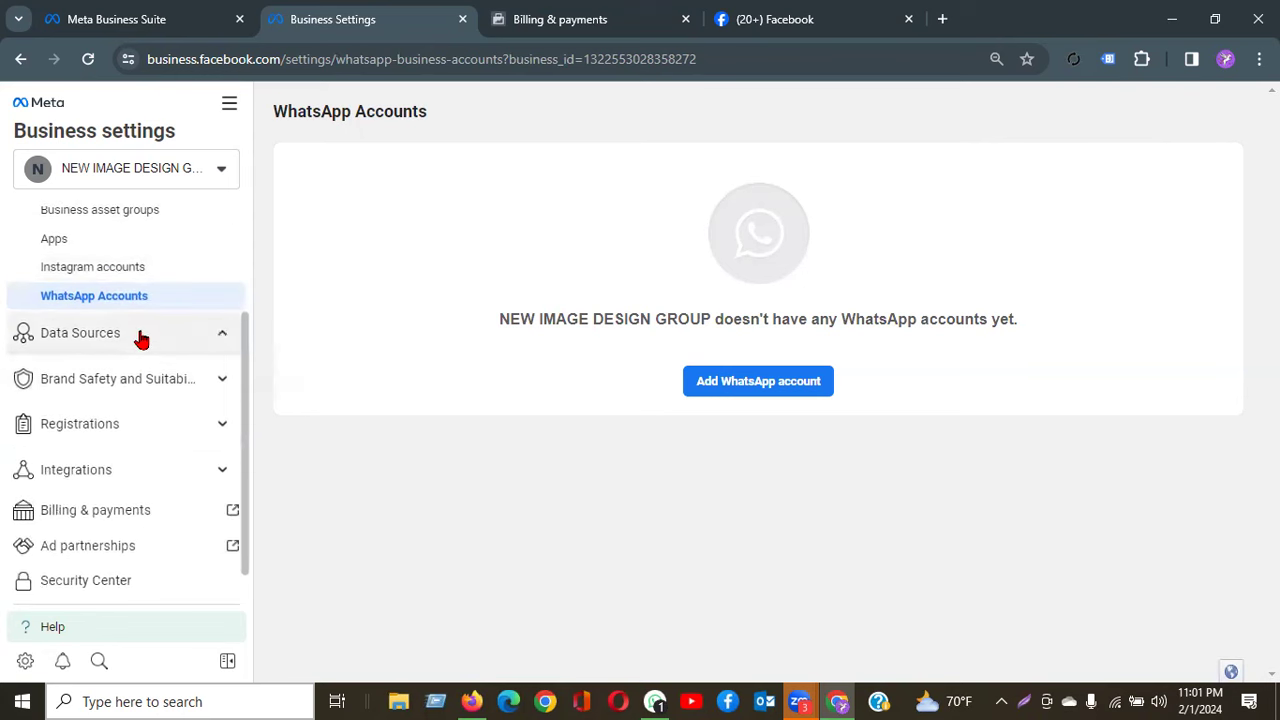
pyautogui.scroll(-2, 141, 340)
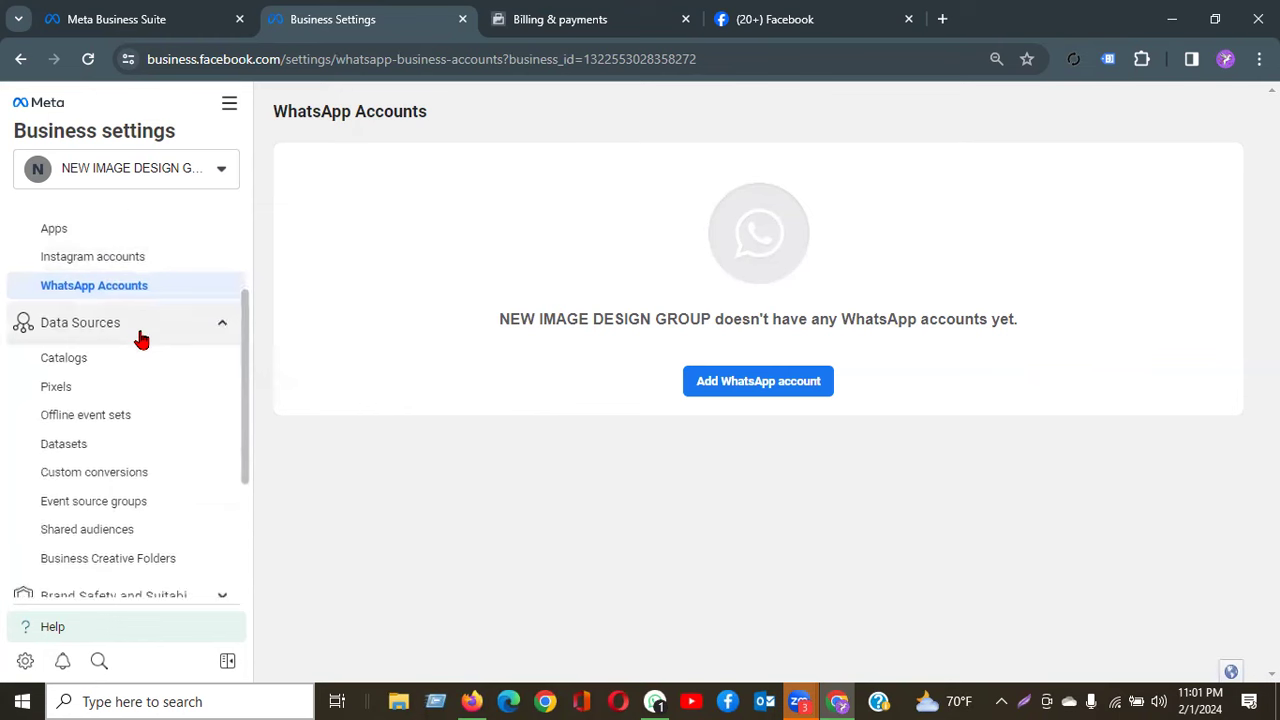
pyautogui.scroll(2, 141, 340)
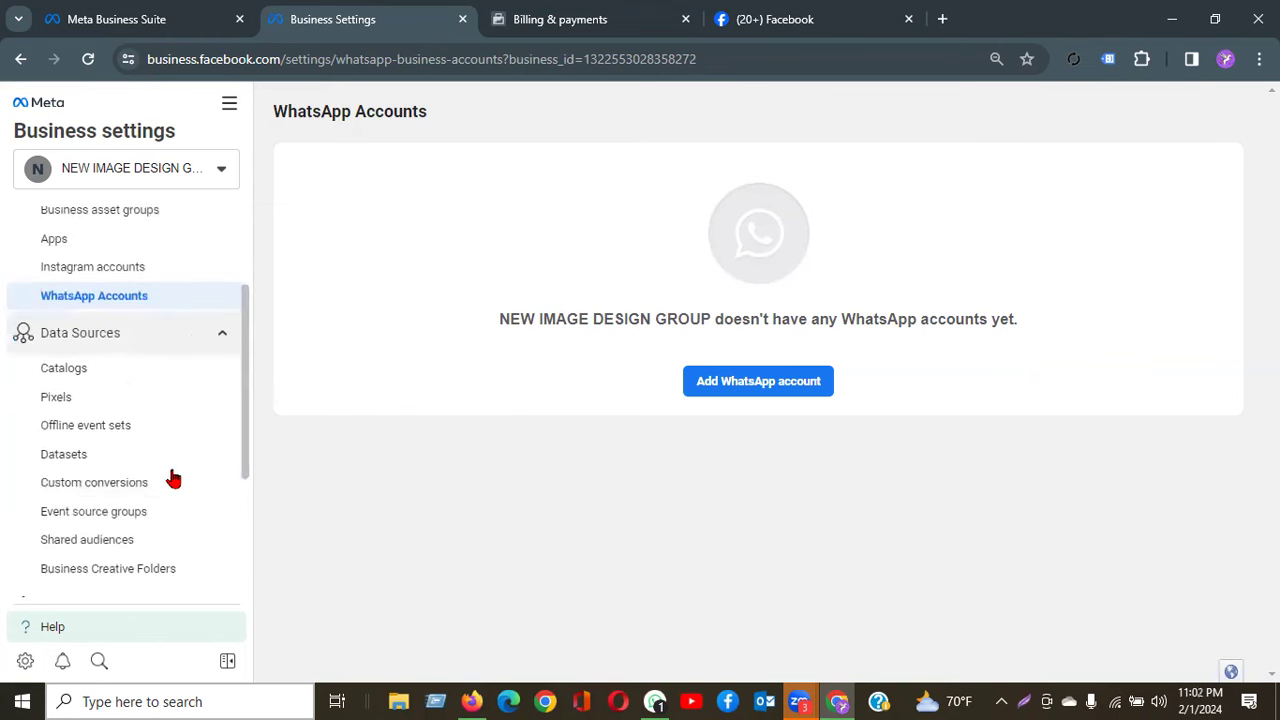
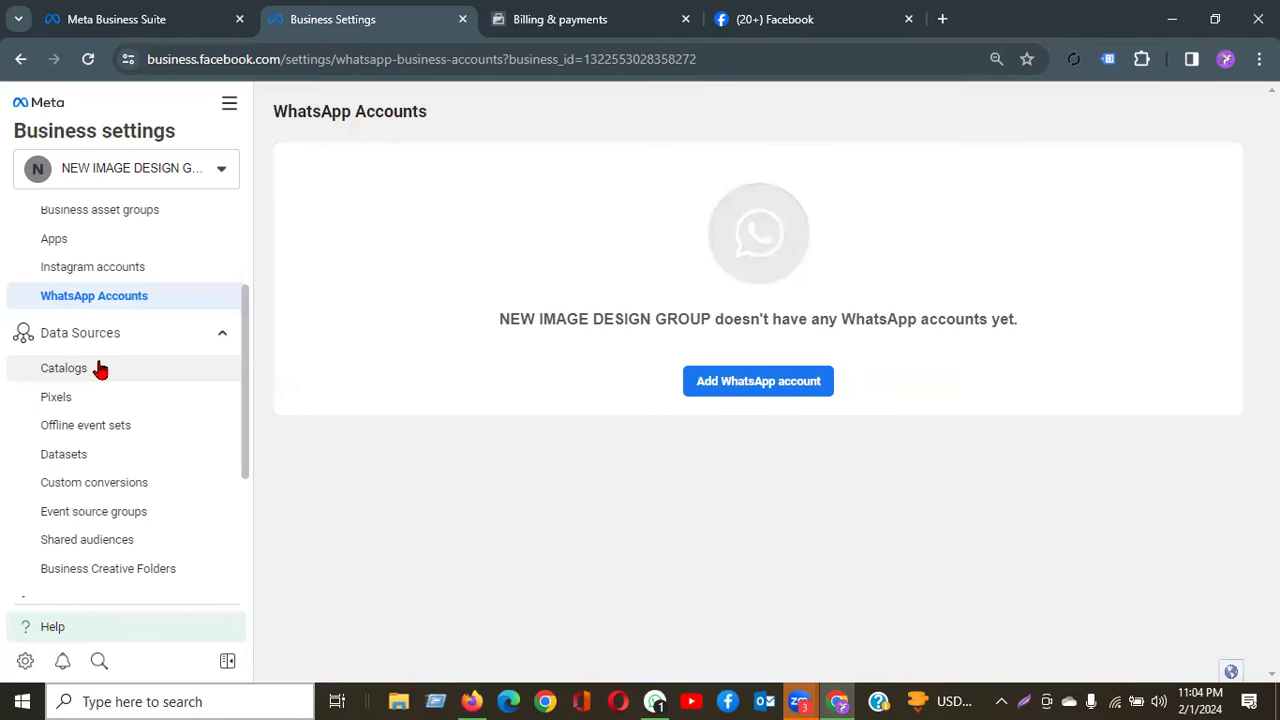
pyautogui.click(98, 368)
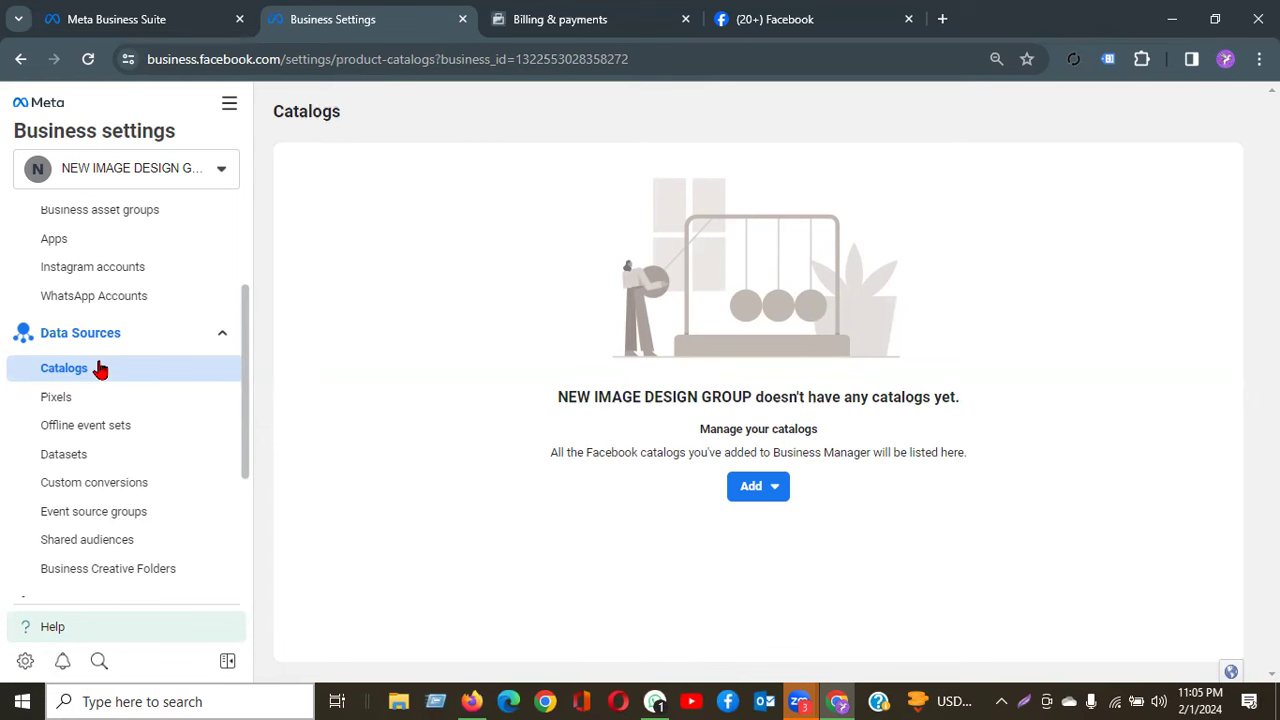
pyautogui.click(100, 370)
pyautogui.click(80, 399)
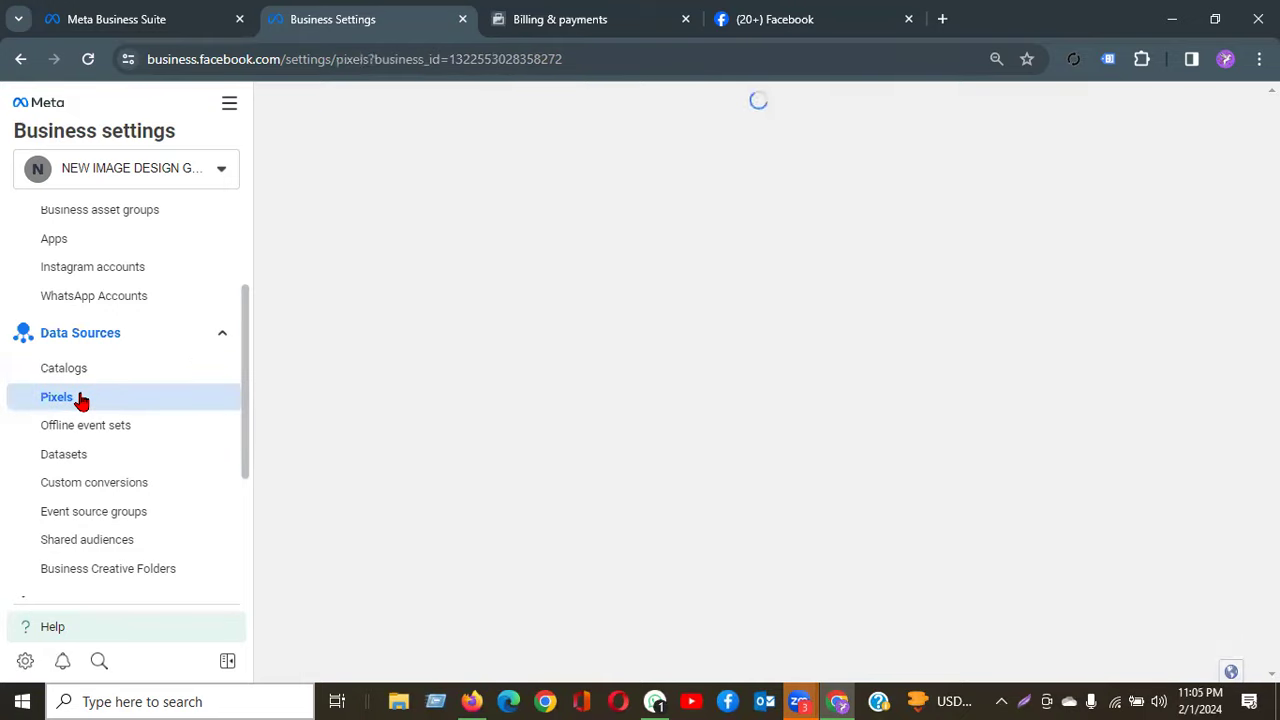
pyautogui.click(91, 370)
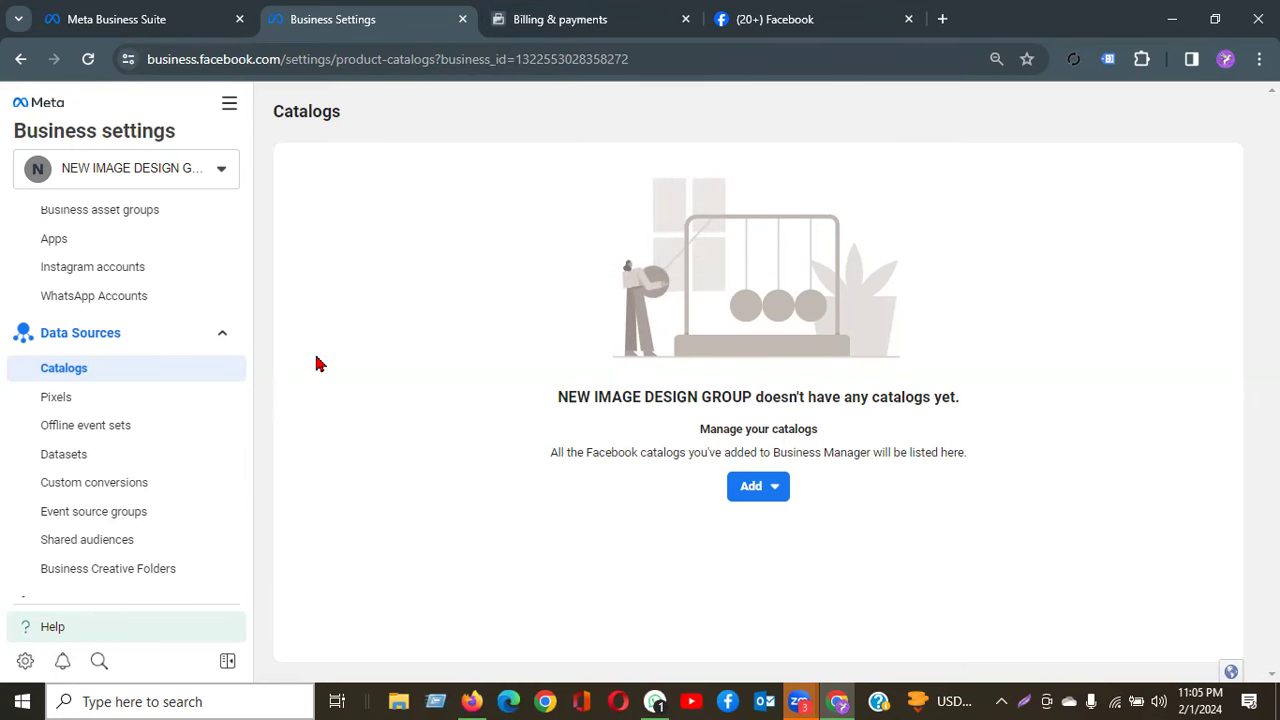
# Step: Review the Pixels and Datasets pages under Data Sources, ending on Pixels
pyautogui.click(140, 404)
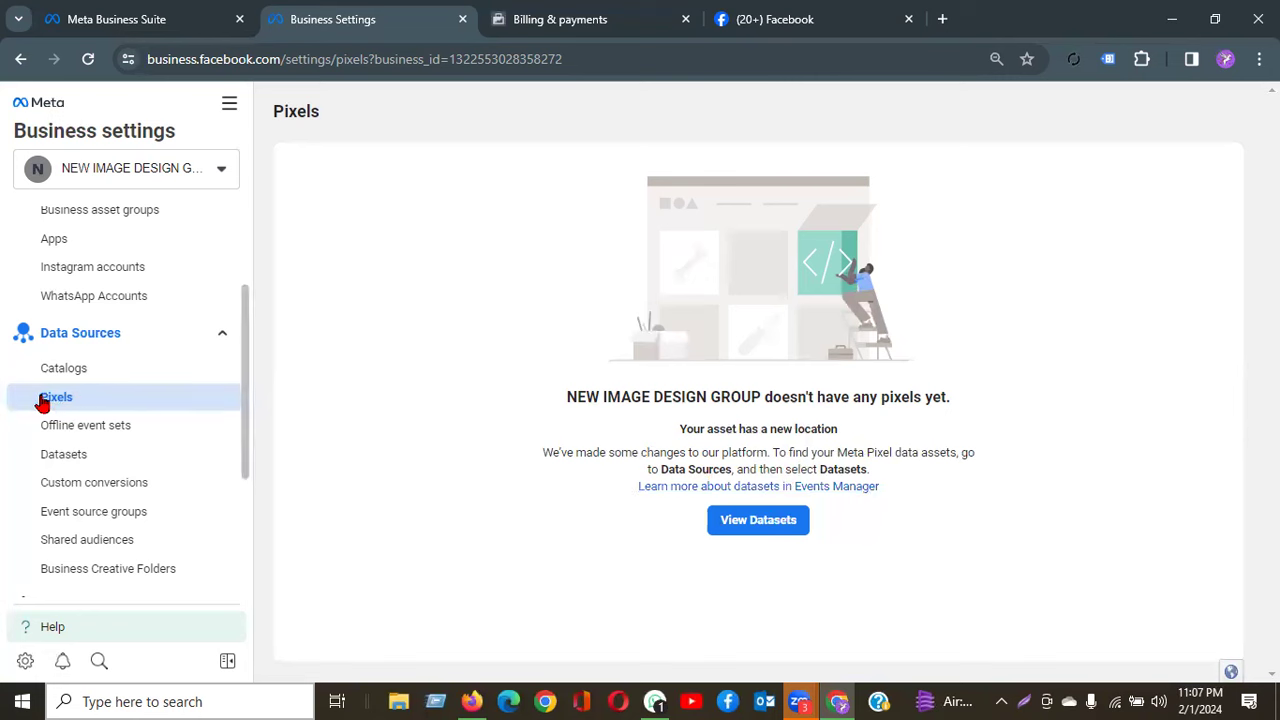
pyautogui.click(74, 462)
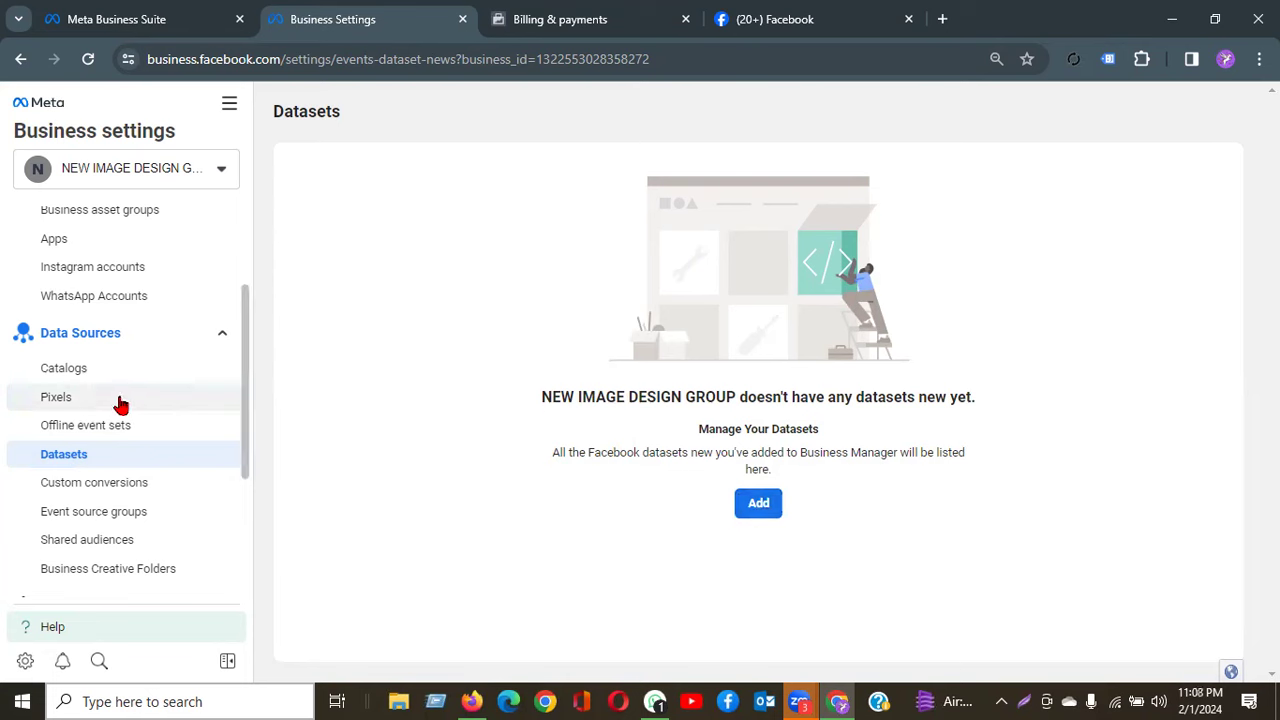
pyautogui.click(72, 398)
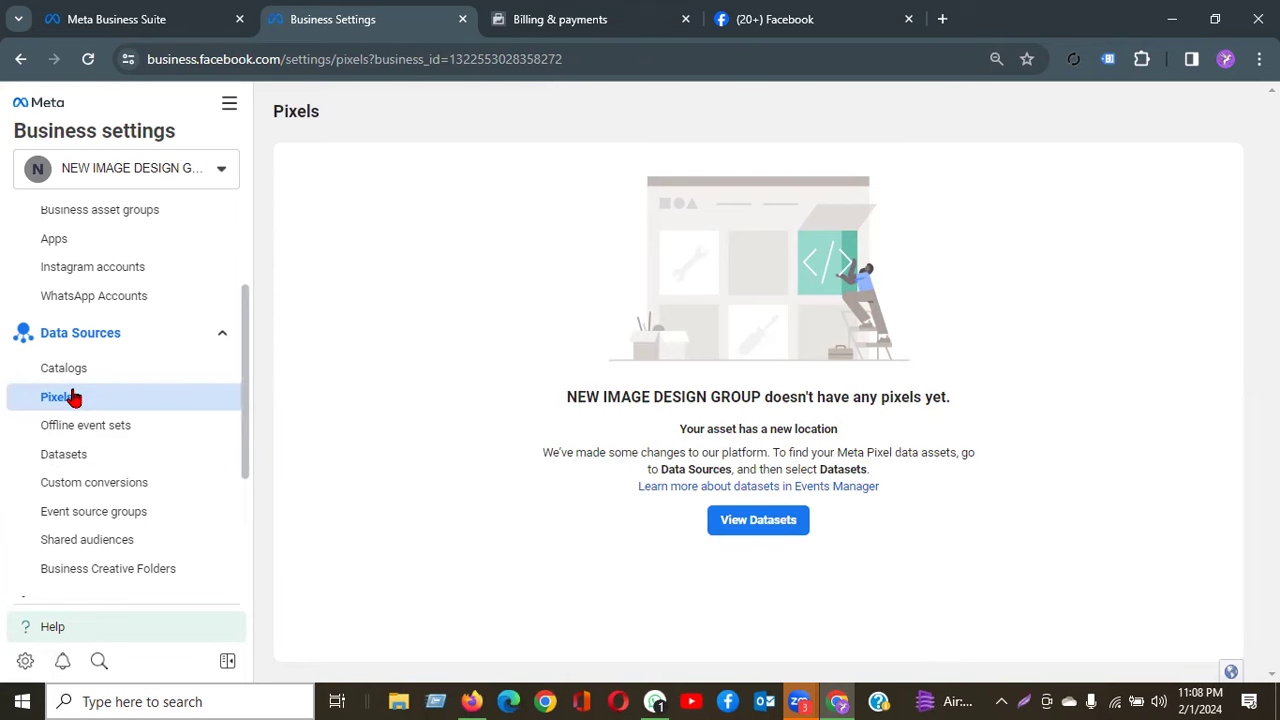
# Step: Highlight the message on the Pixels page and review the Datasets and Offline event sets pages
pyautogui.moveTo(563, 397); pyautogui.dragTo(1014, 489)
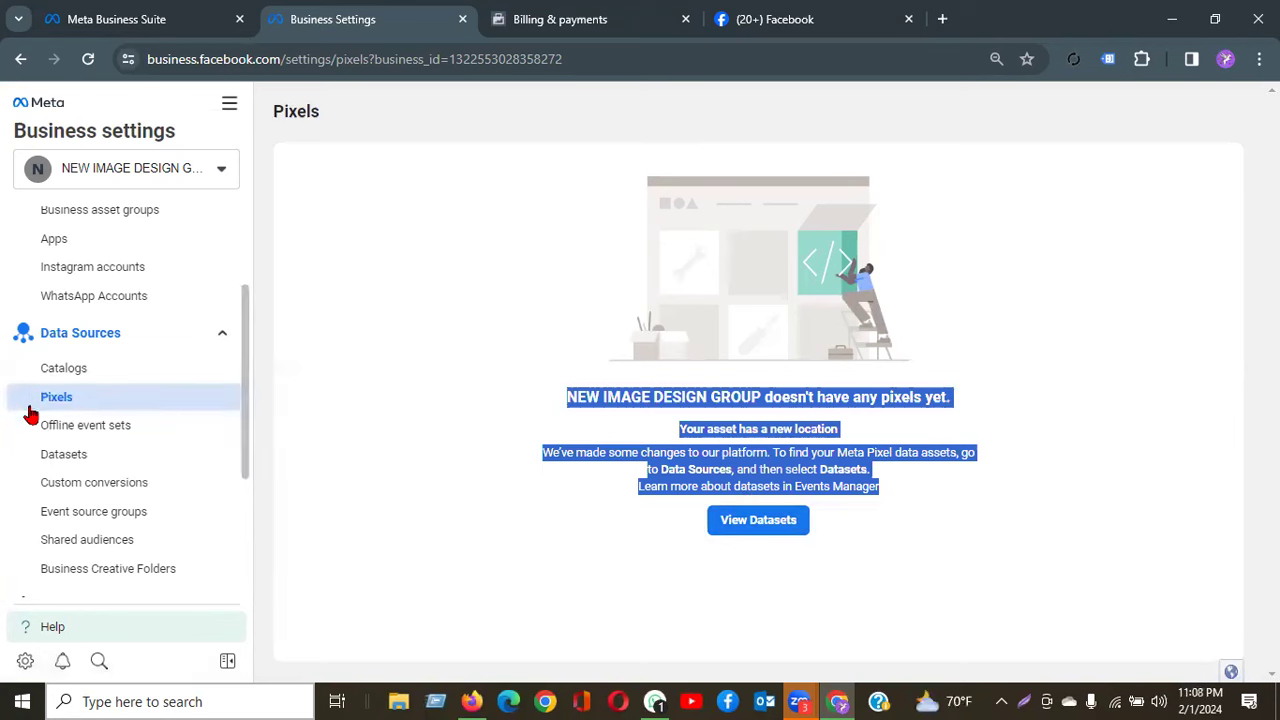
pyautogui.click(72, 459)
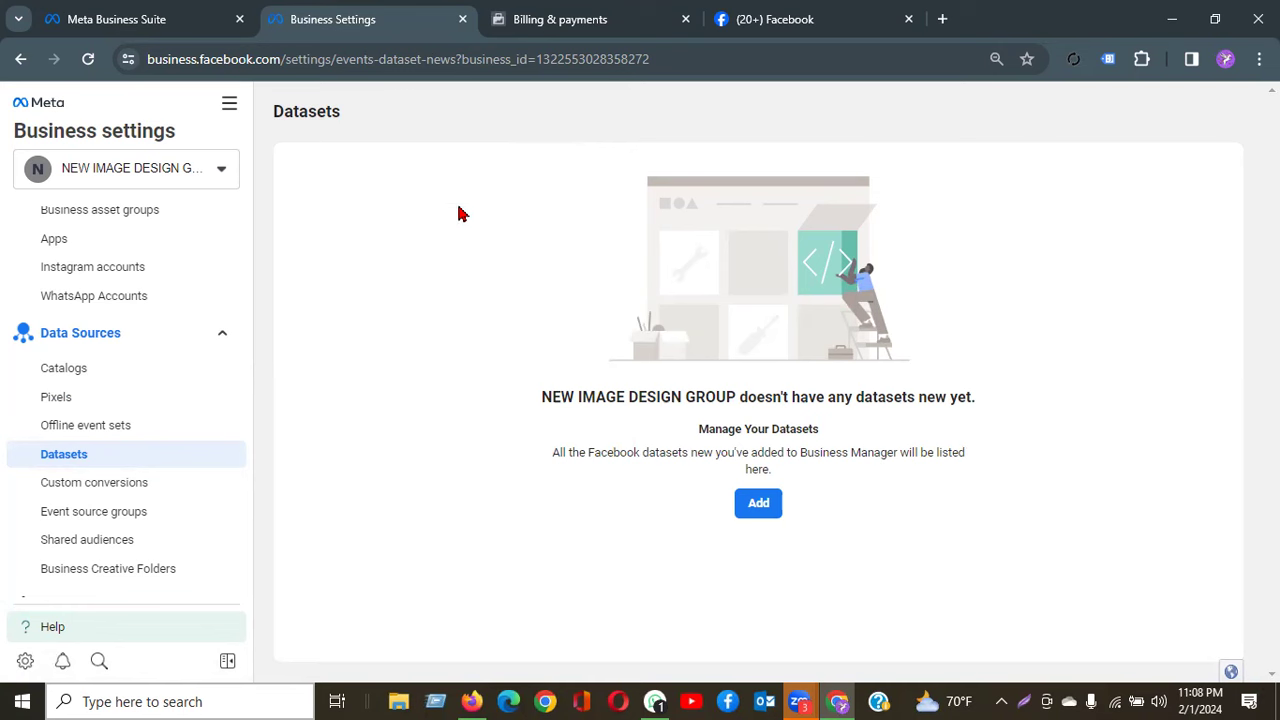
pyautogui.click(90, 428)
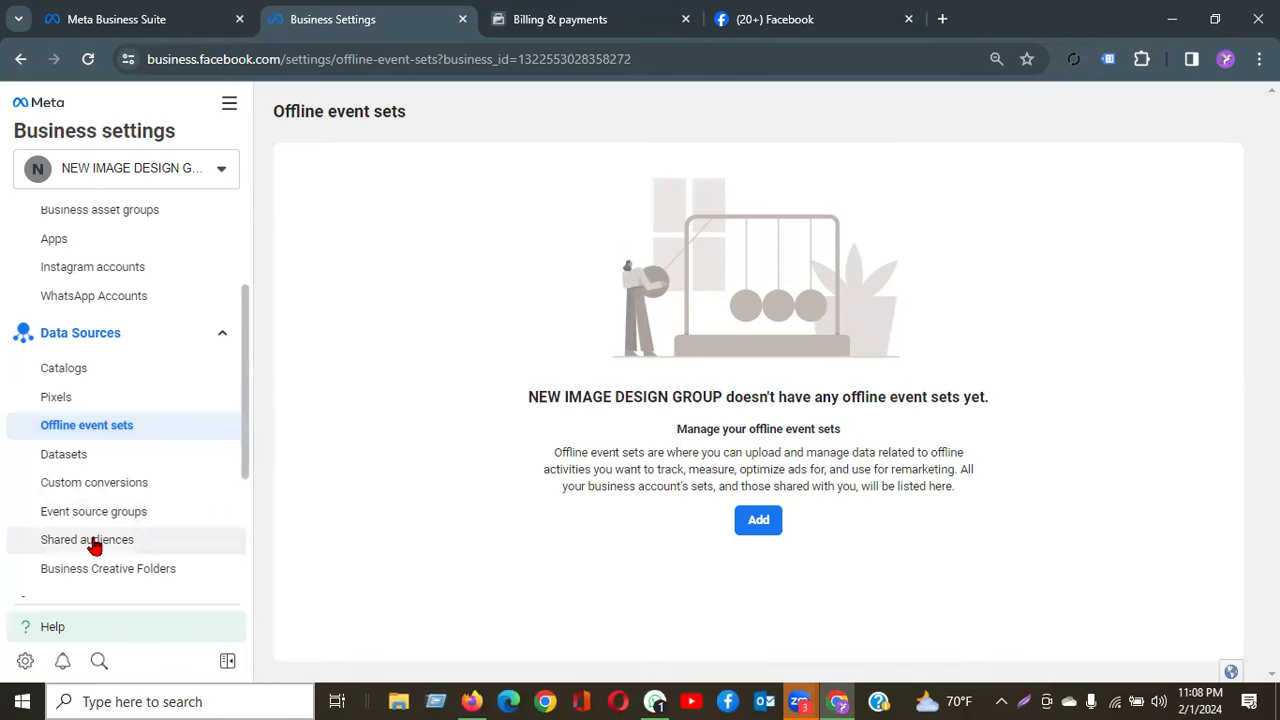
pyautogui.scroll(-1, 250, 456)
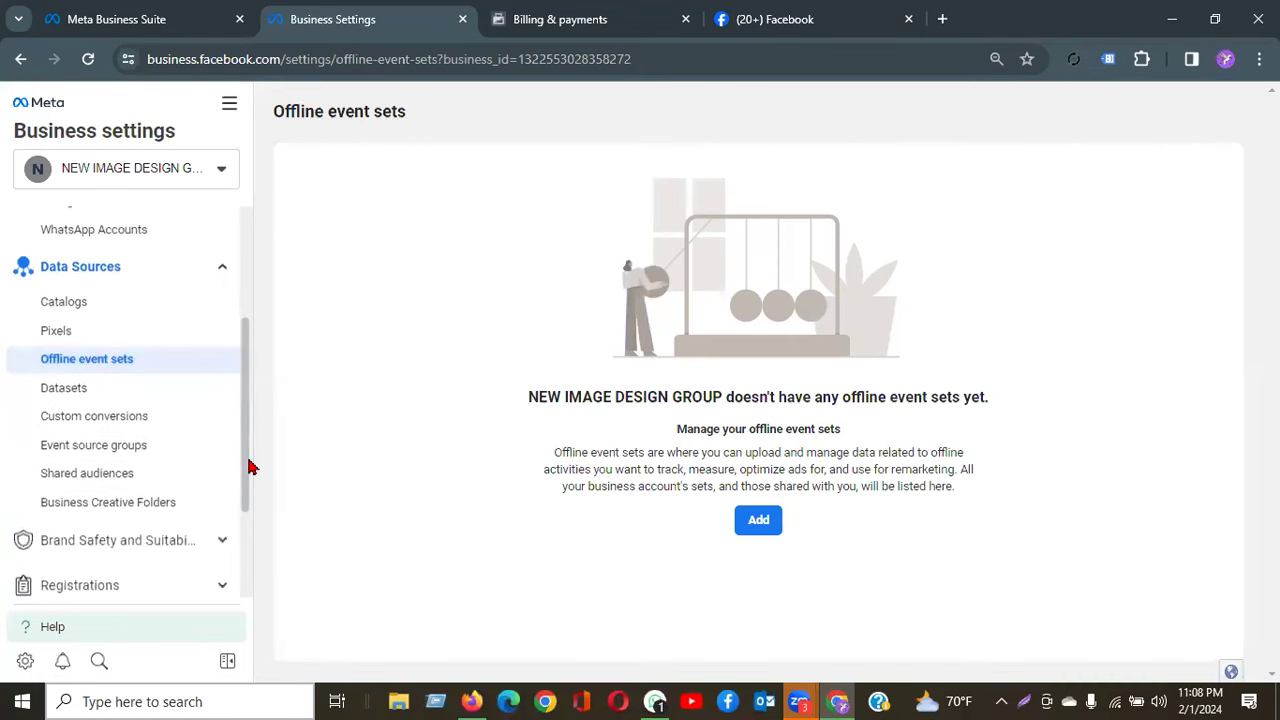
# Step: Compare the Pixels and Datasets pages by switching between them, ending on Pixels
pyautogui.click(64, 339)
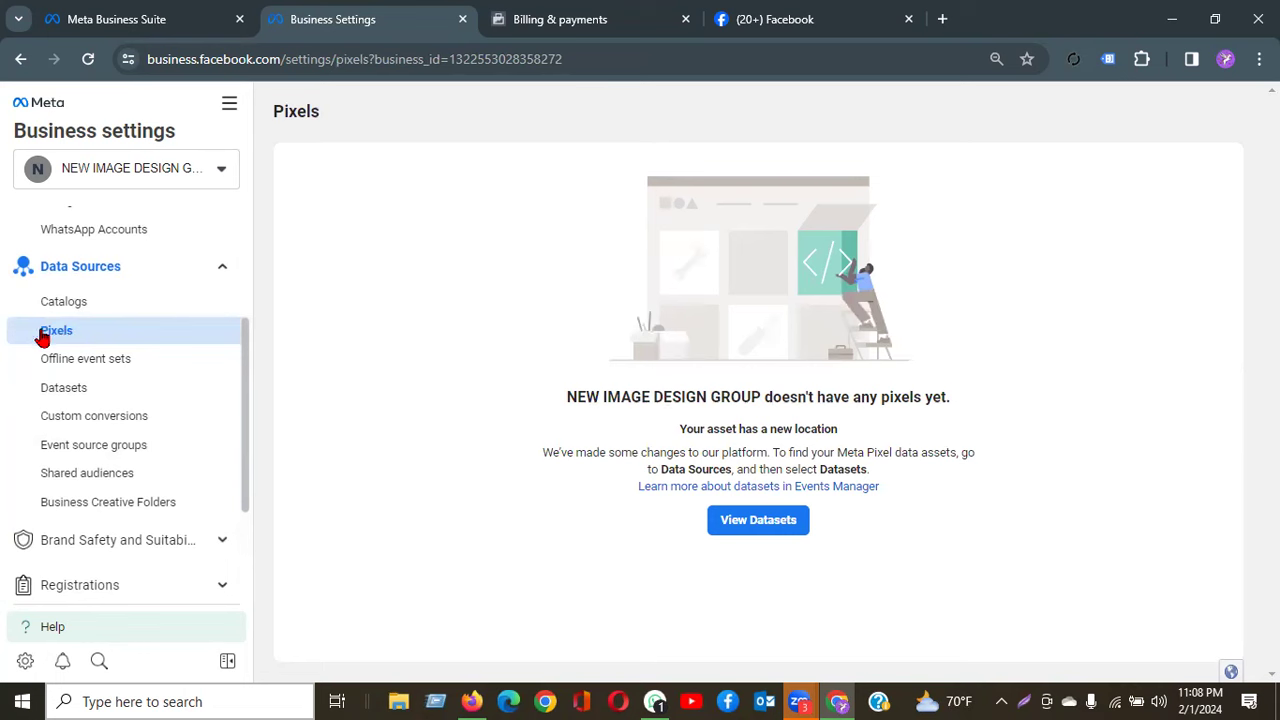
pyautogui.click(53, 396)
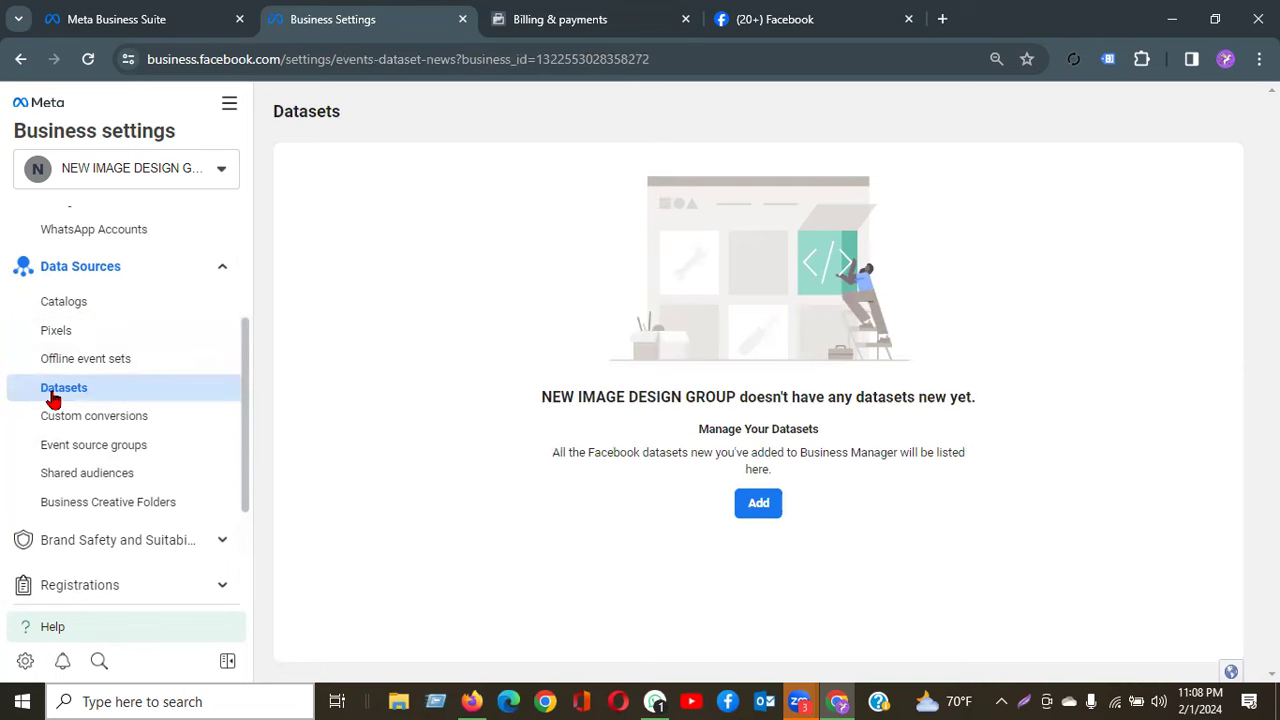
pyautogui.click(56, 332)
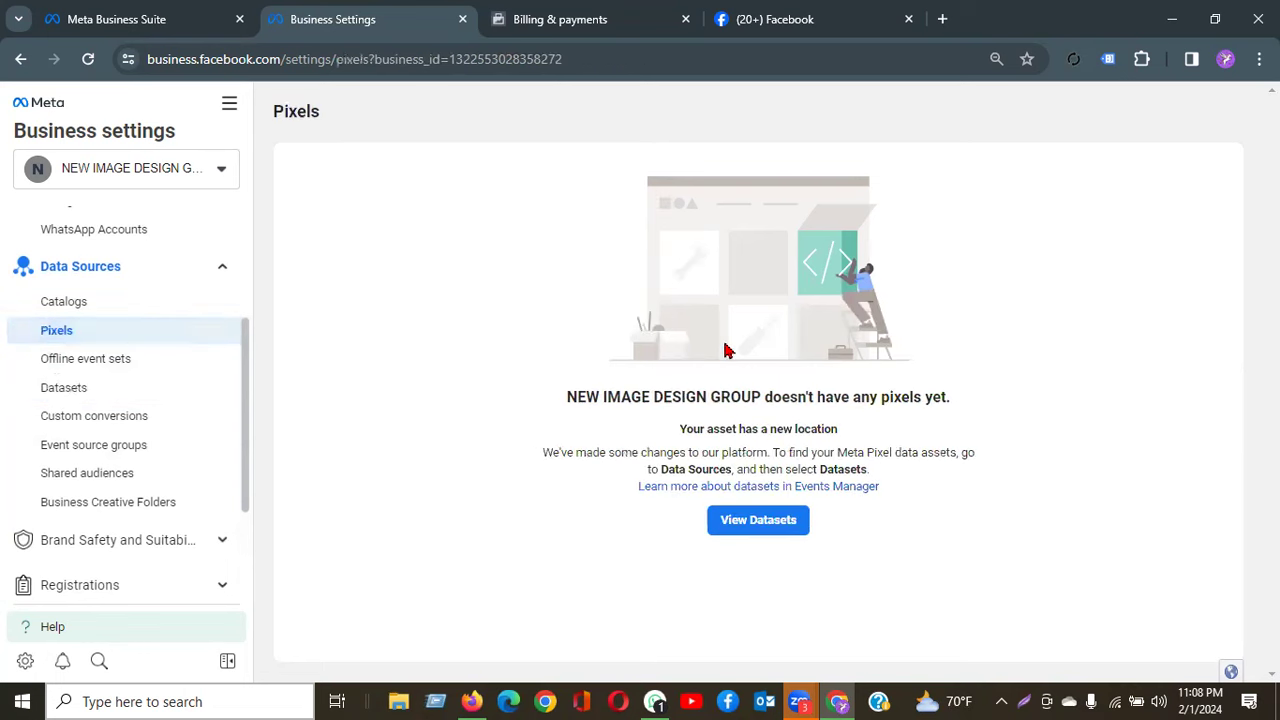
pyautogui.click(114, 392)
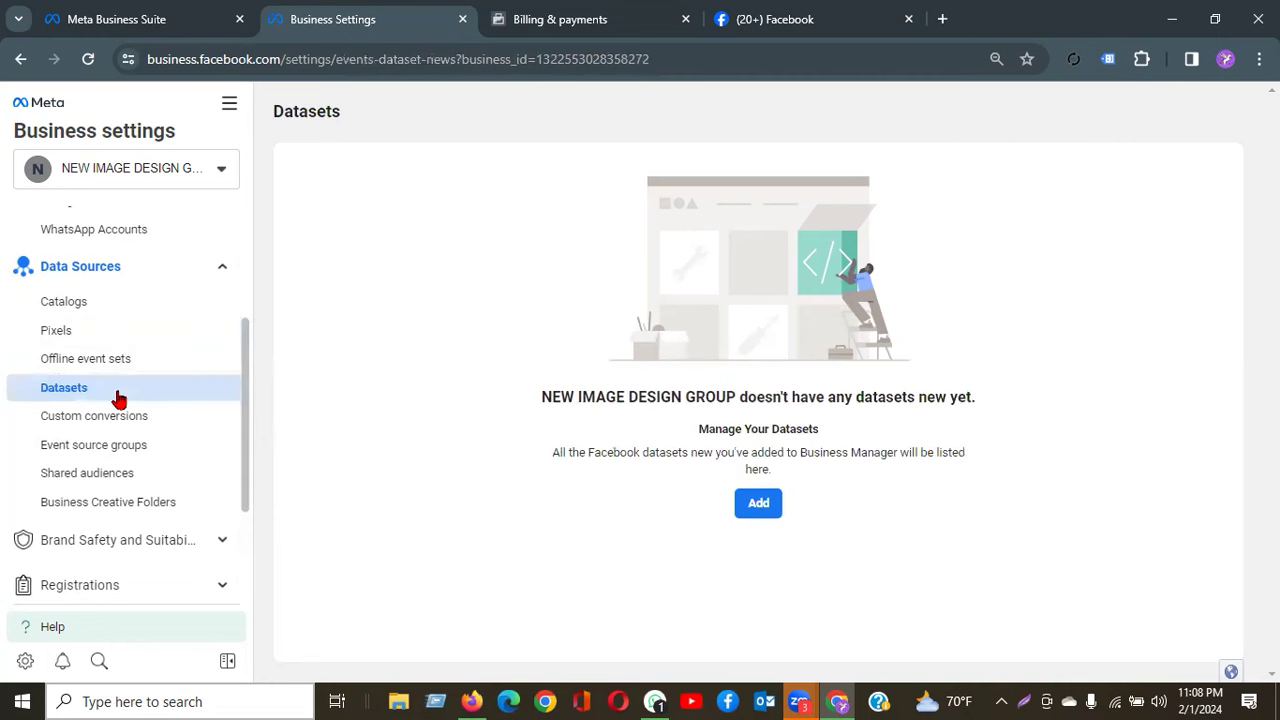
pyautogui.click(90, 335)
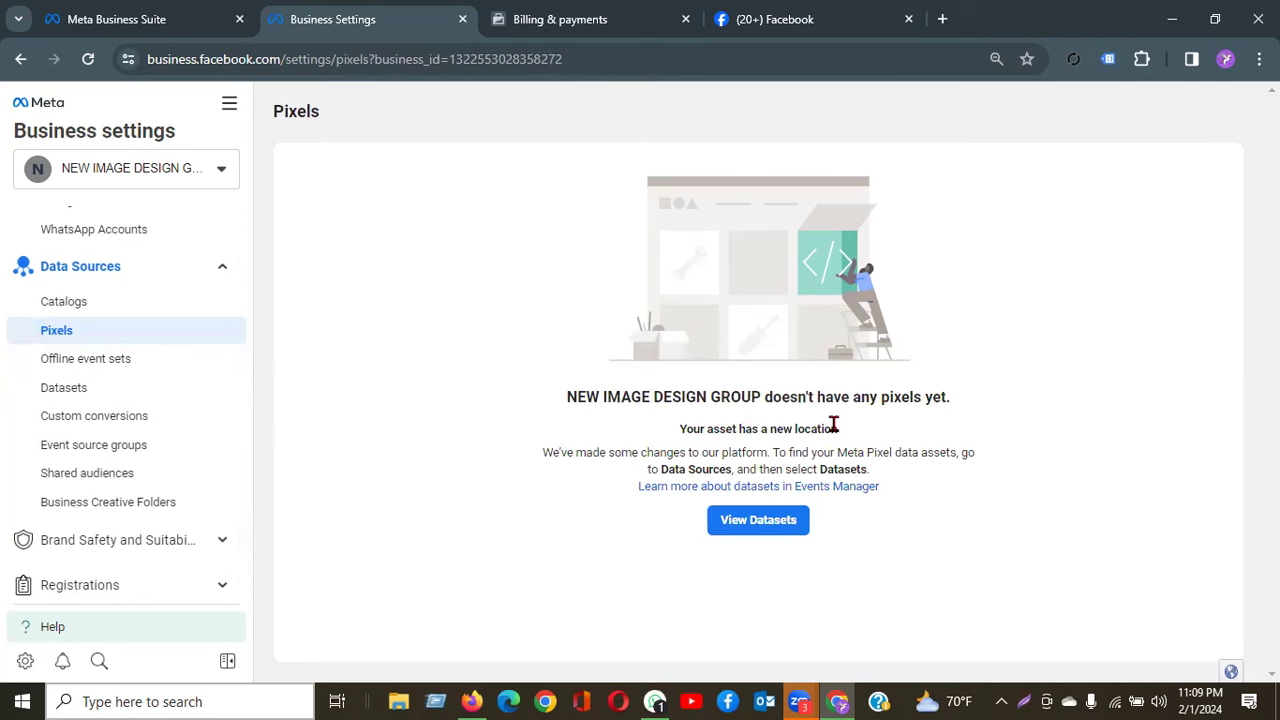
# Step: Highlight the notice about the asset's new location on the Pixels page and open the Datasets page it refers to
pyautogui.moveTo(838, 432); pyautogui.dragTo(758, 430)
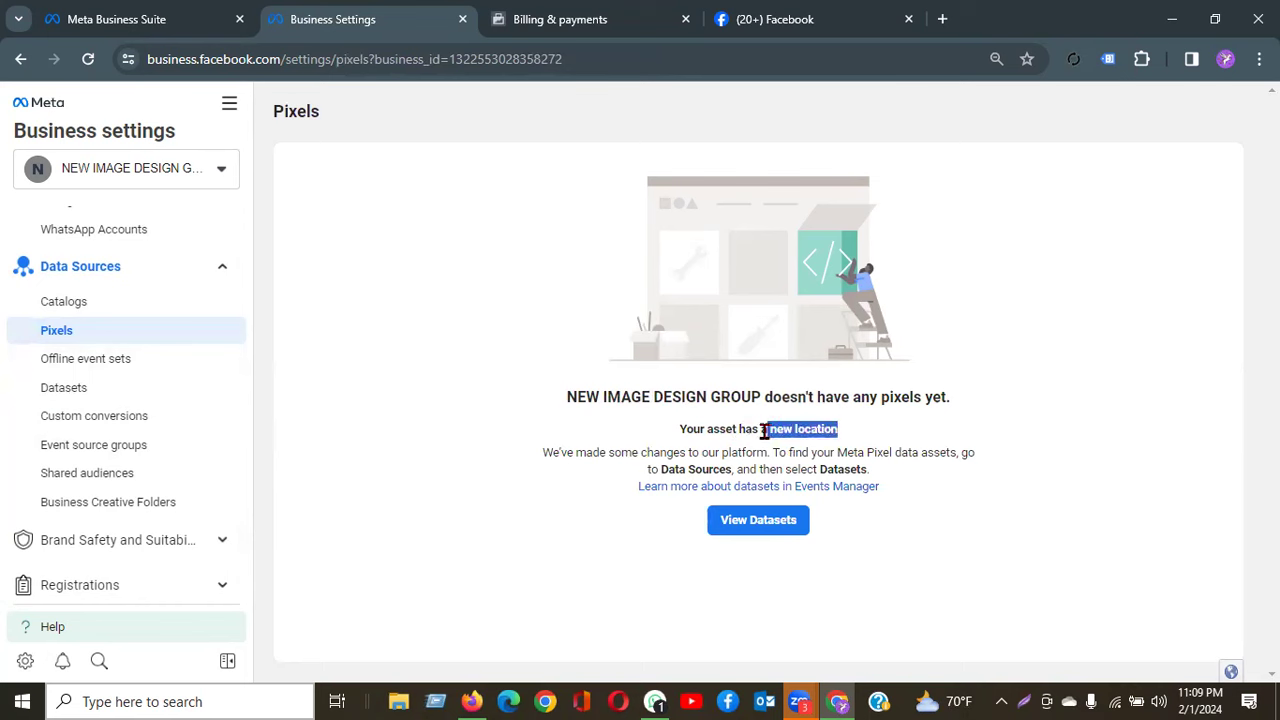
pyautogui.moveTo(846, 434); pyautogui.dragTo(757, 432)
pyautogui.click(855, 437)
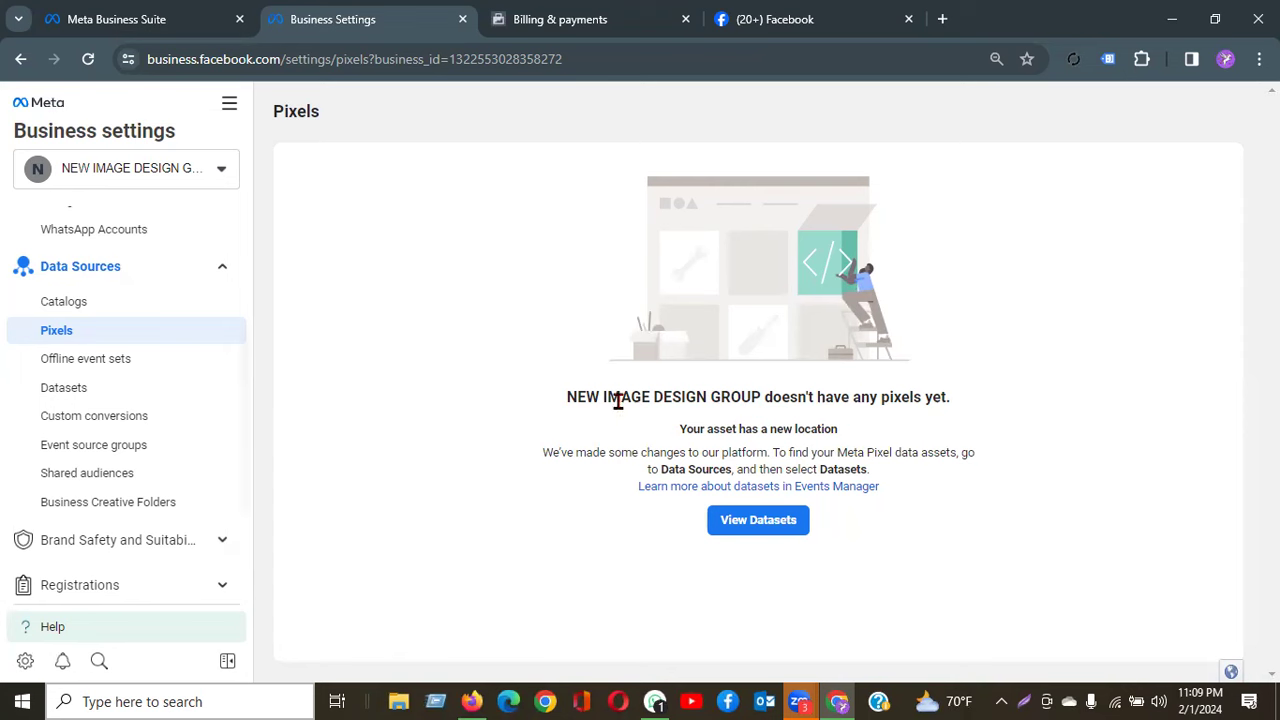
pyautogui.moveTo(674, 430); pyautogui.dragTo(842, 427)
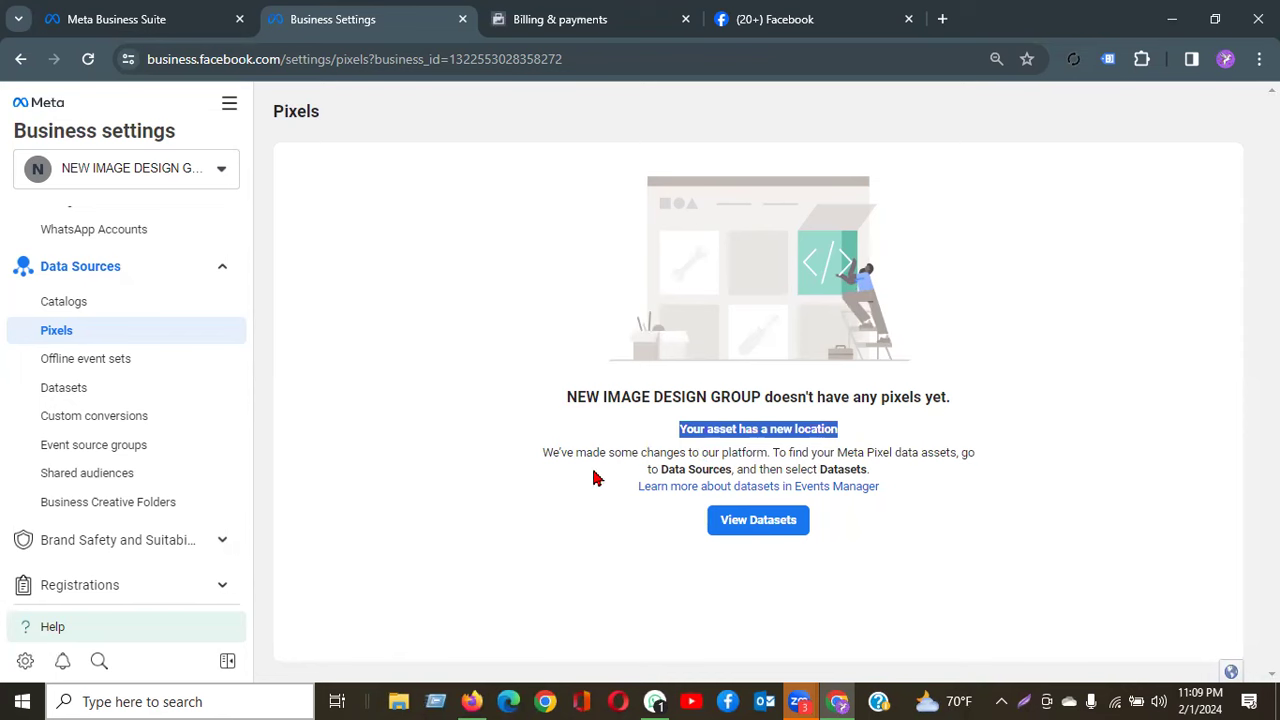
pyautogui.moveTo(702, 453); pyautogui.dragTo(980, 463)
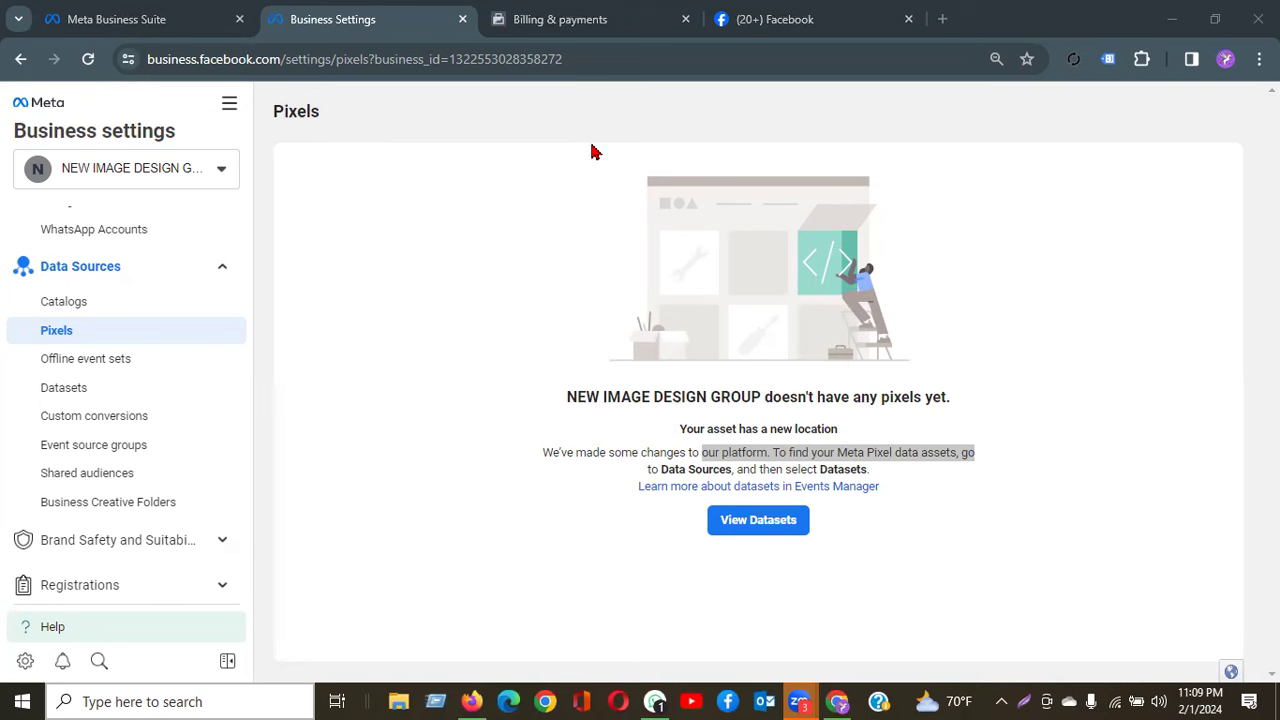
pyautogui.moveTo(996, 460); pyautogui.dragTo(567, 455)
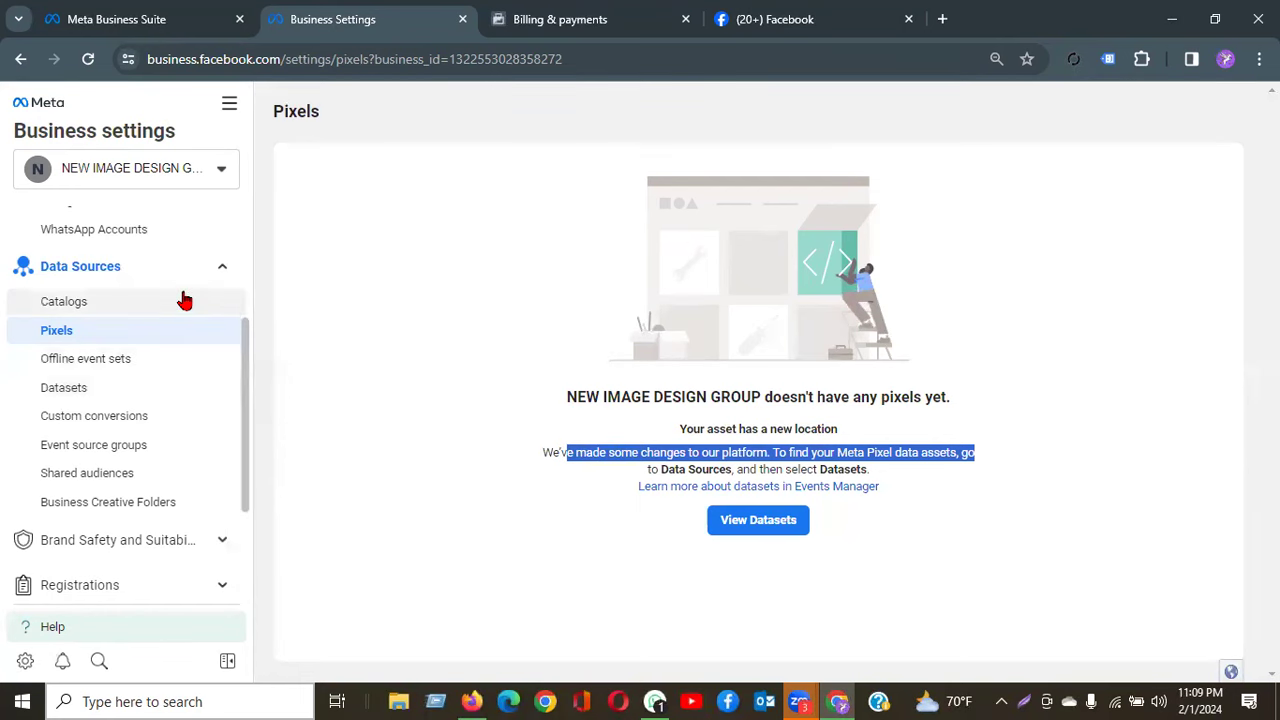
pyautogui.click(63, 395)
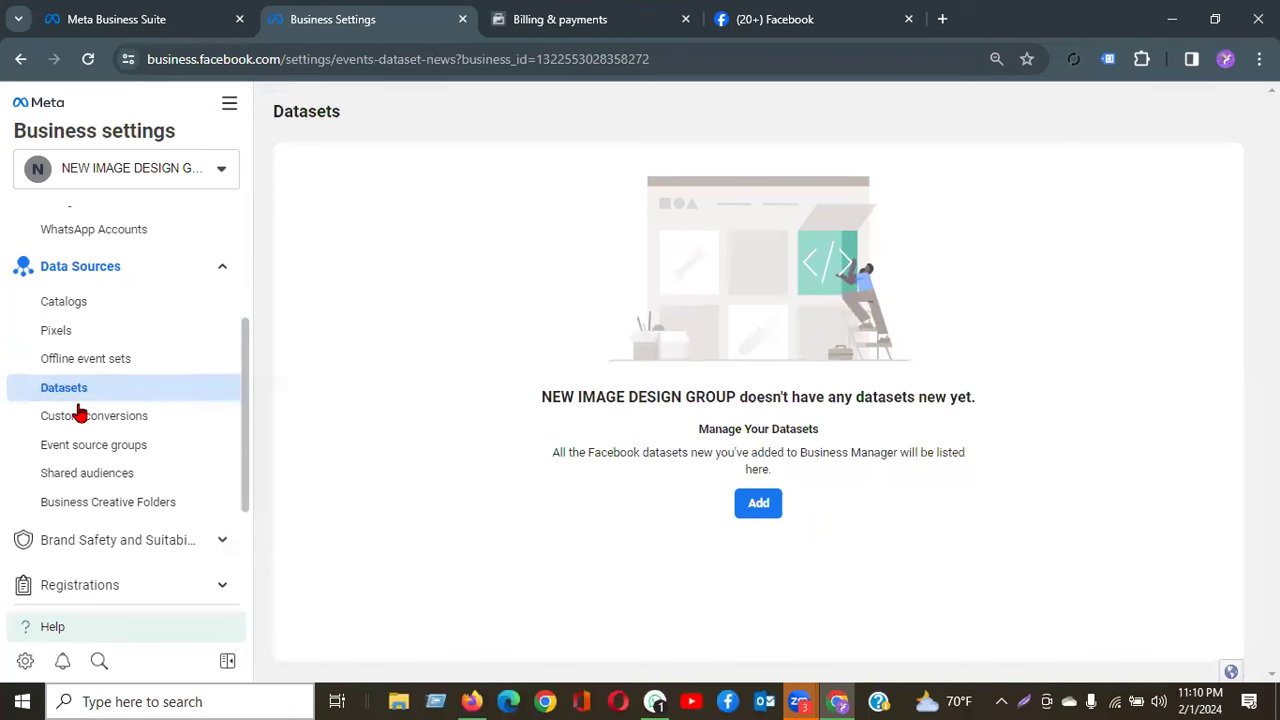
# Step: Expand the Brand Safety and Suitability section, open its Domains page and highlight the description for managing domains
pyautogui.click(218, 541)
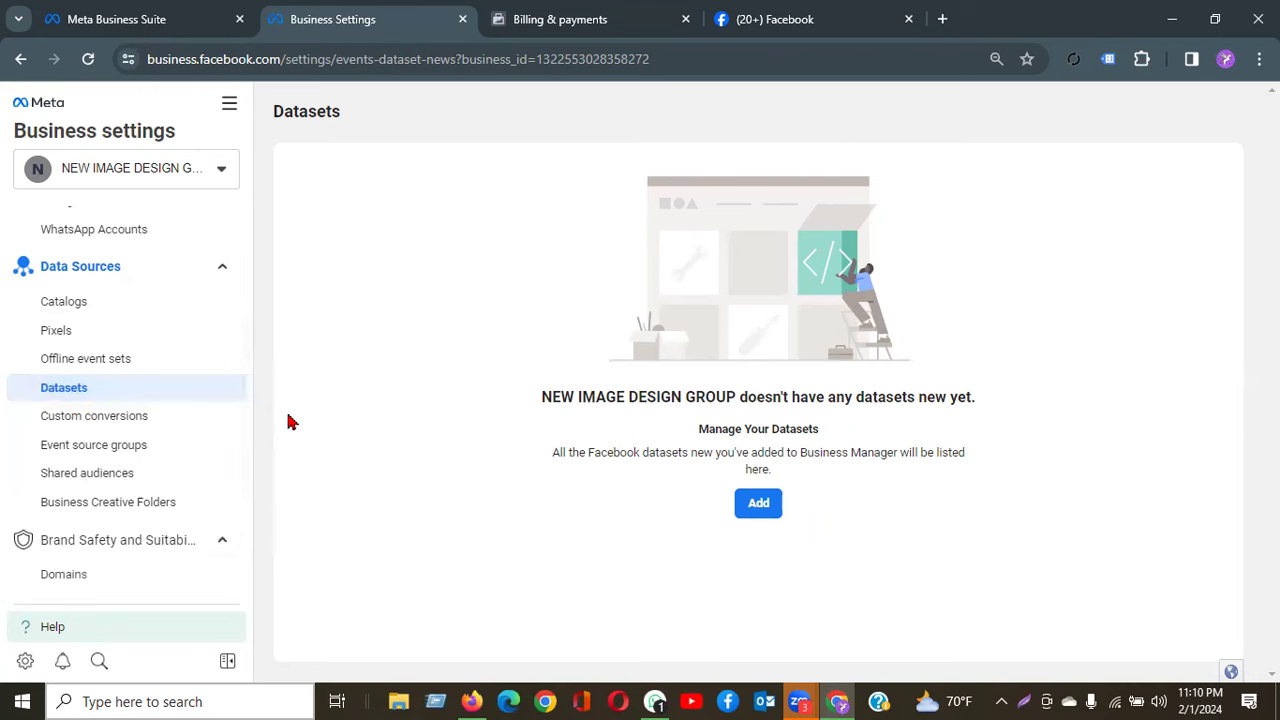
pyautogui.scroll(-3, 246, 506)
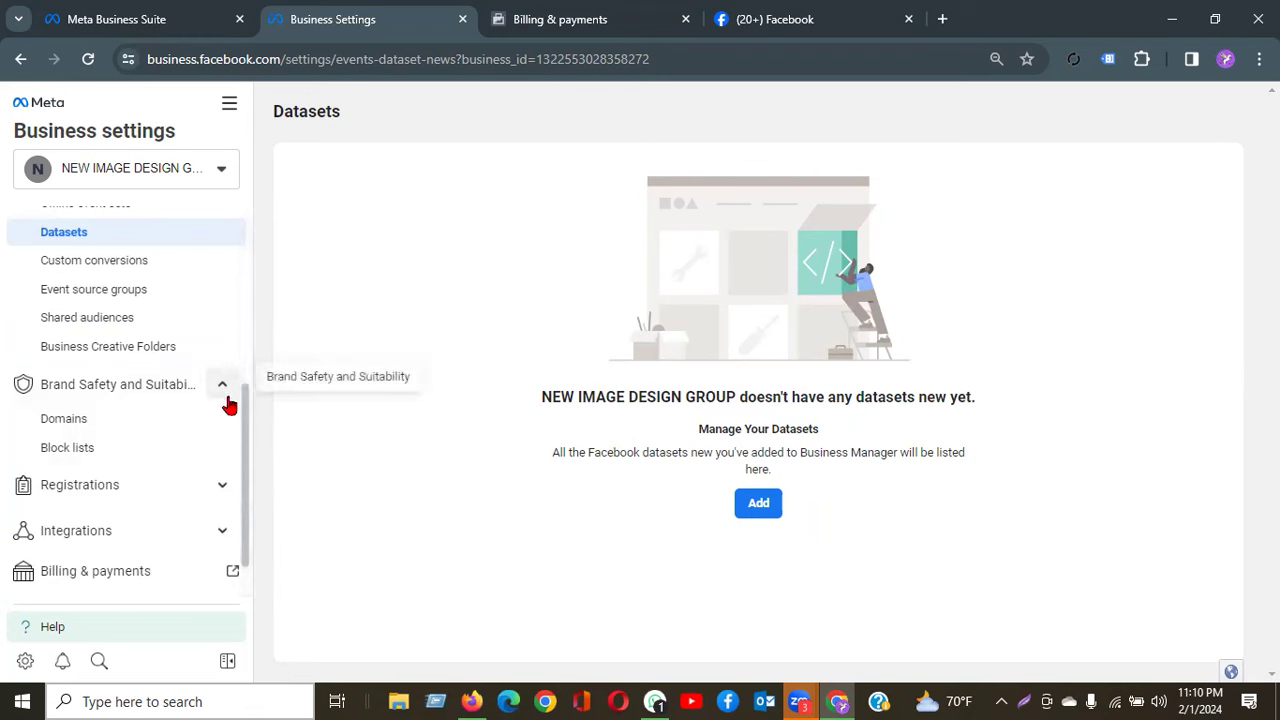
pyautogui.click(113, 427)
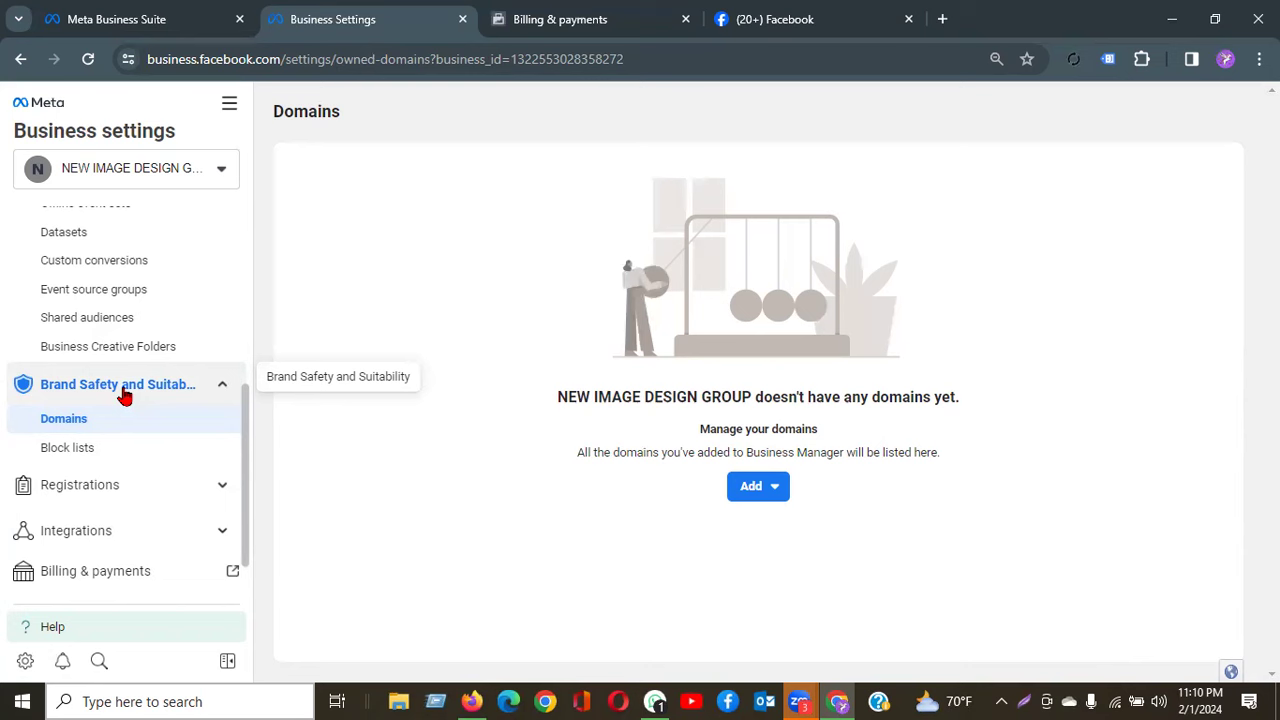
pyautogui.click(85, 428)
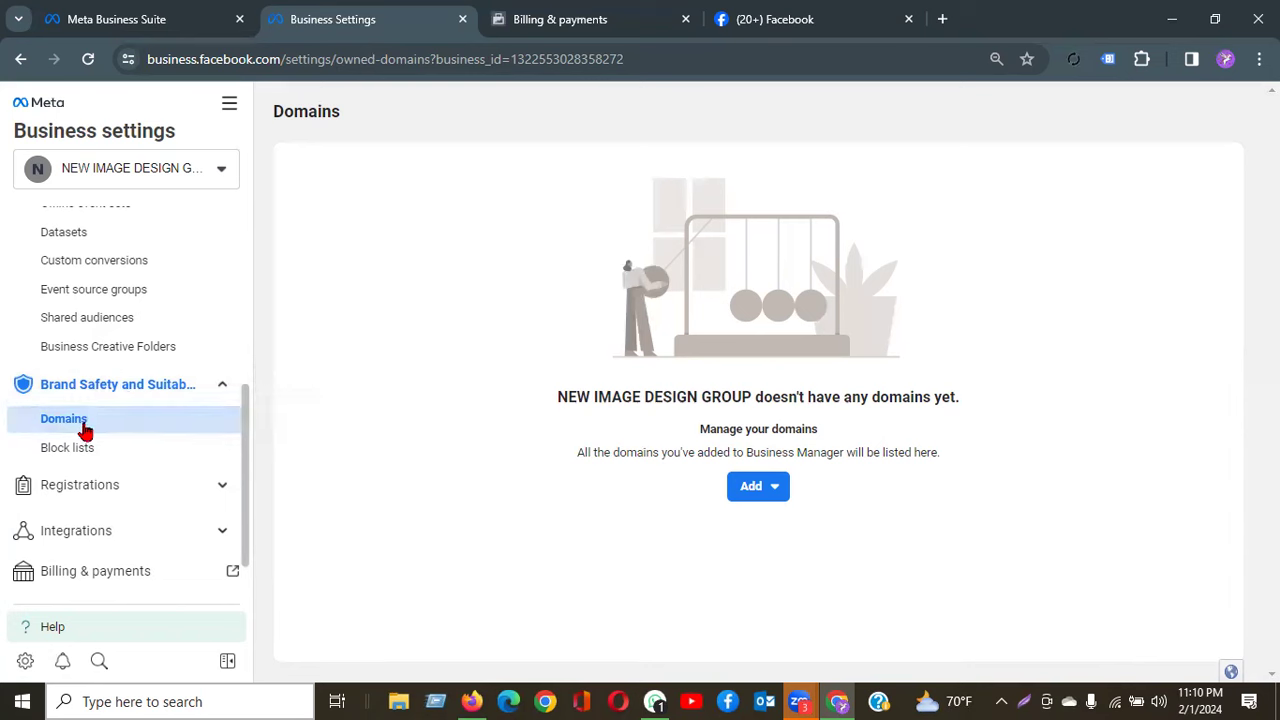
pyautogui.moveTo(716, 430); pyautogui.dragTo(834, 448)
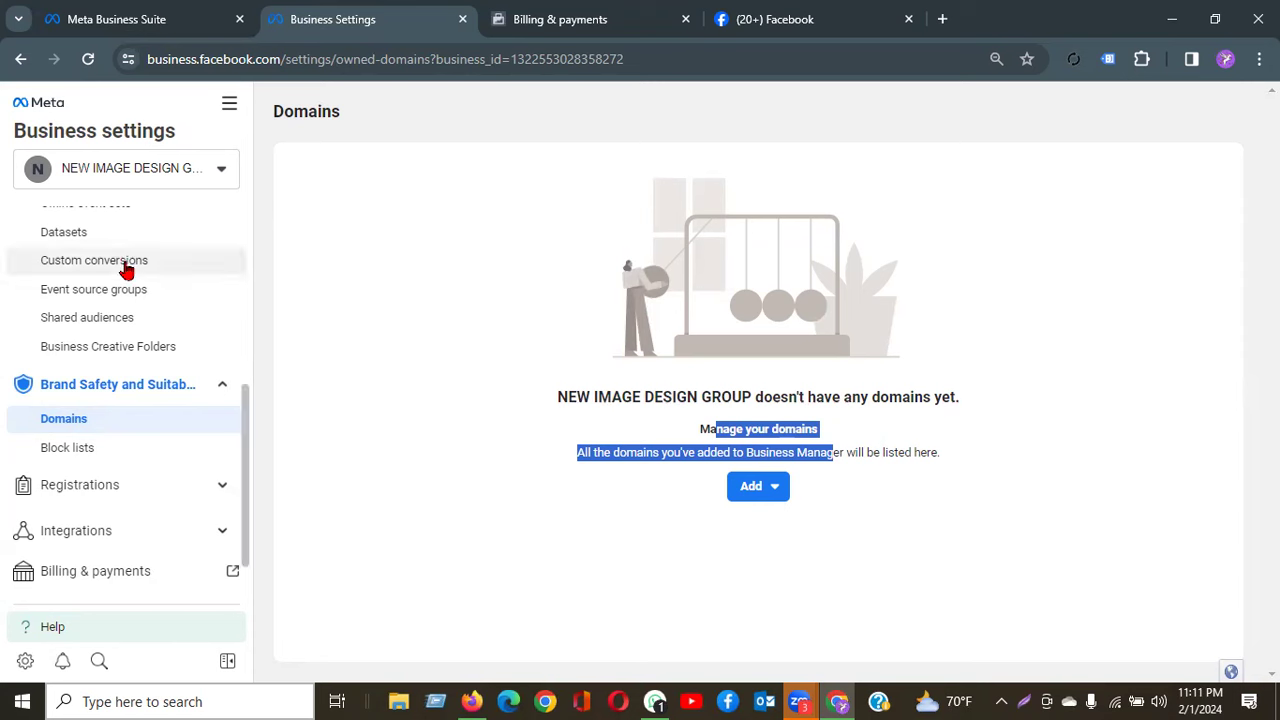
# Step: Look back over the Data Sources entries and the Brand Safety and Suitability section while keeping Domains open
pyautogui.scroll(3, 126, 270)
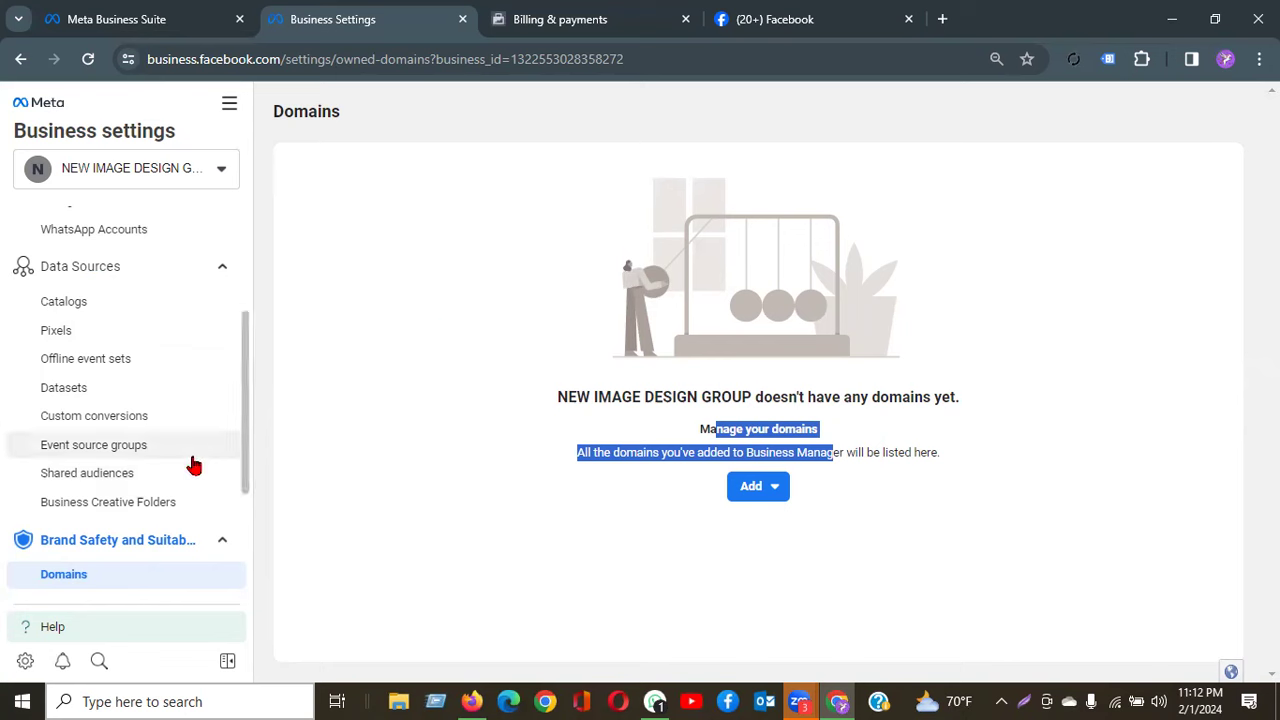
pyautogui.scroll(-2, 194, 466)
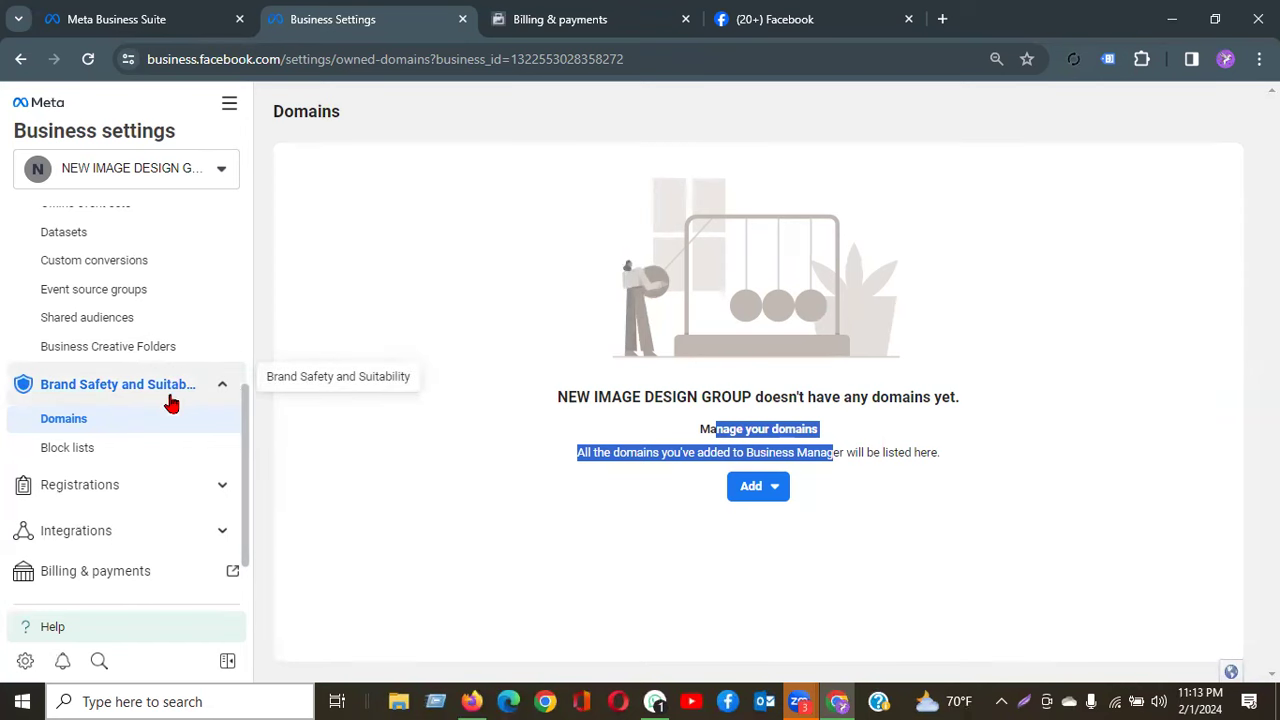
pyautogui.click(63, 420)
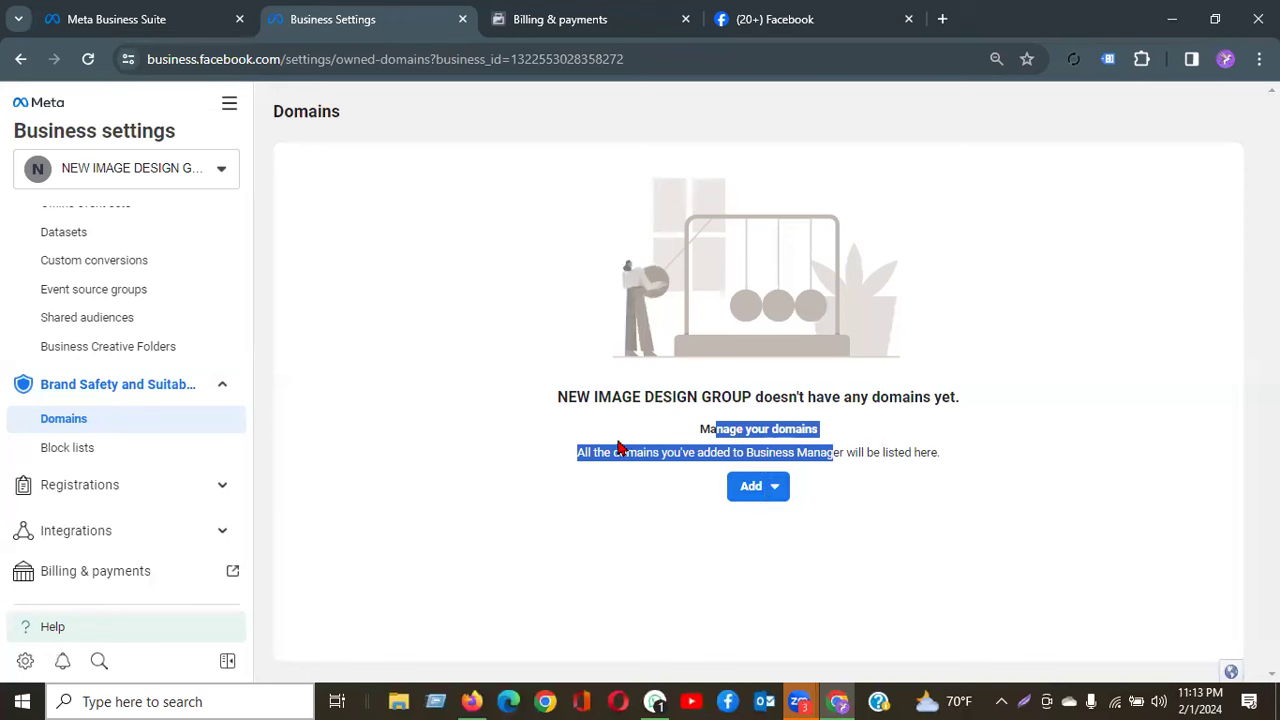
pyautogui.scroll(3, 28, 265)
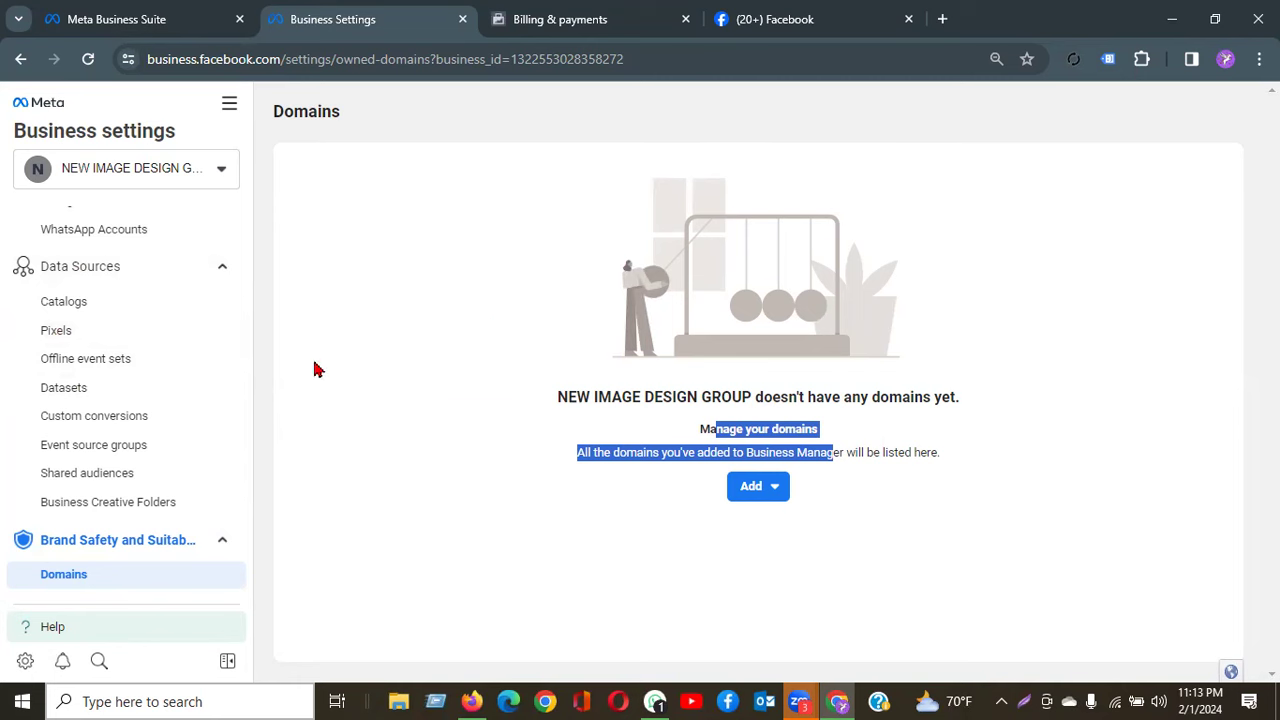
pyautogui.scroll(-3, 223, 486)
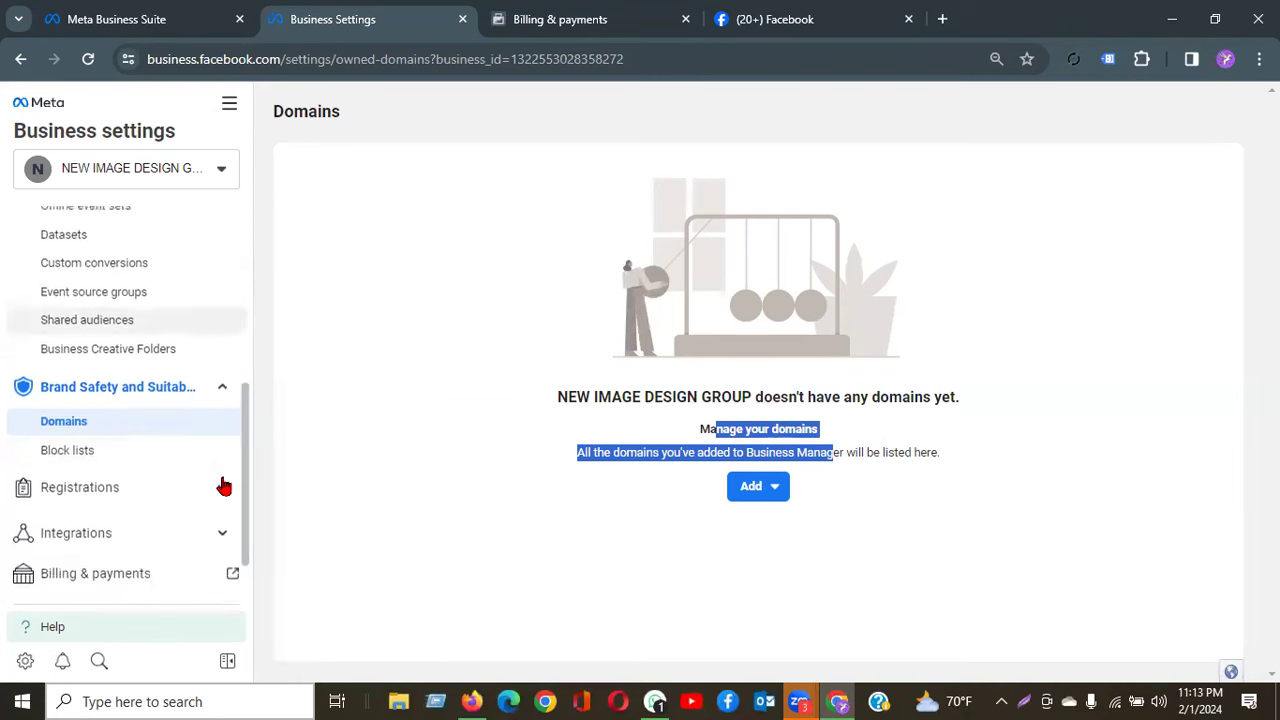
# Step: Open the Block lists page and expand the Registrations section, looking over the remaining settings categories
pyautogui.click(90, 458)
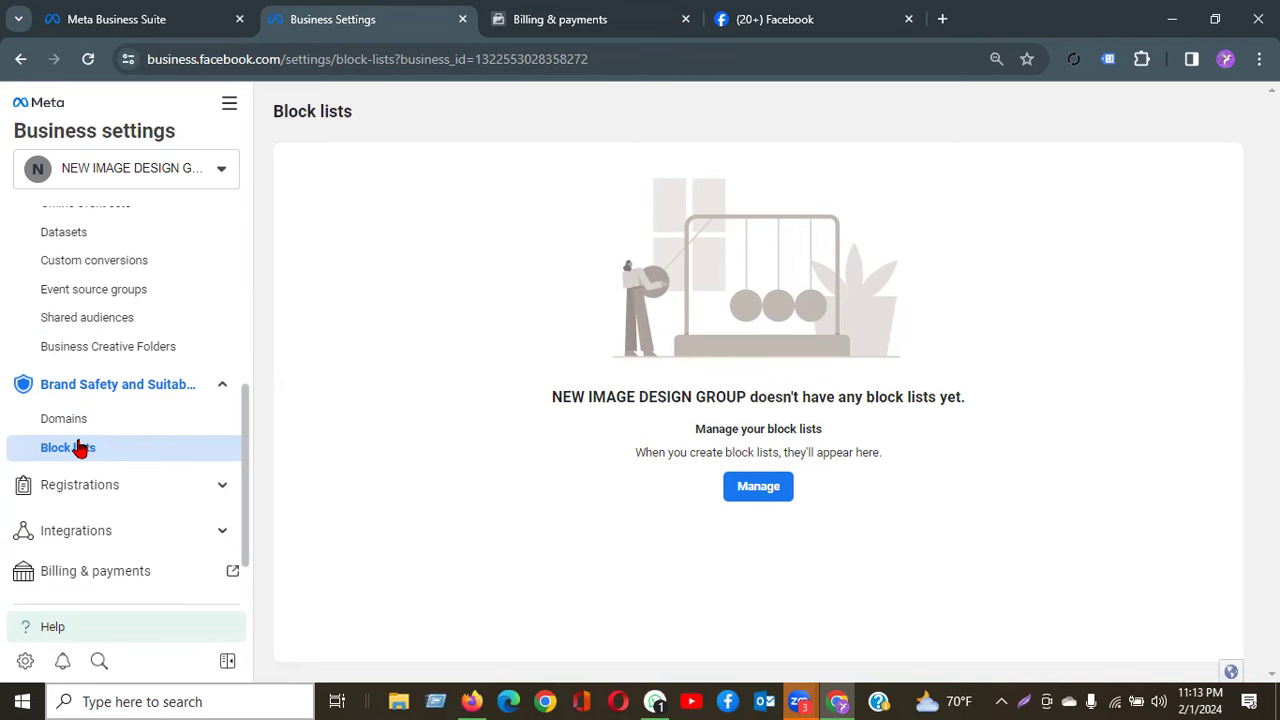
pyautogui.click(73, 490)
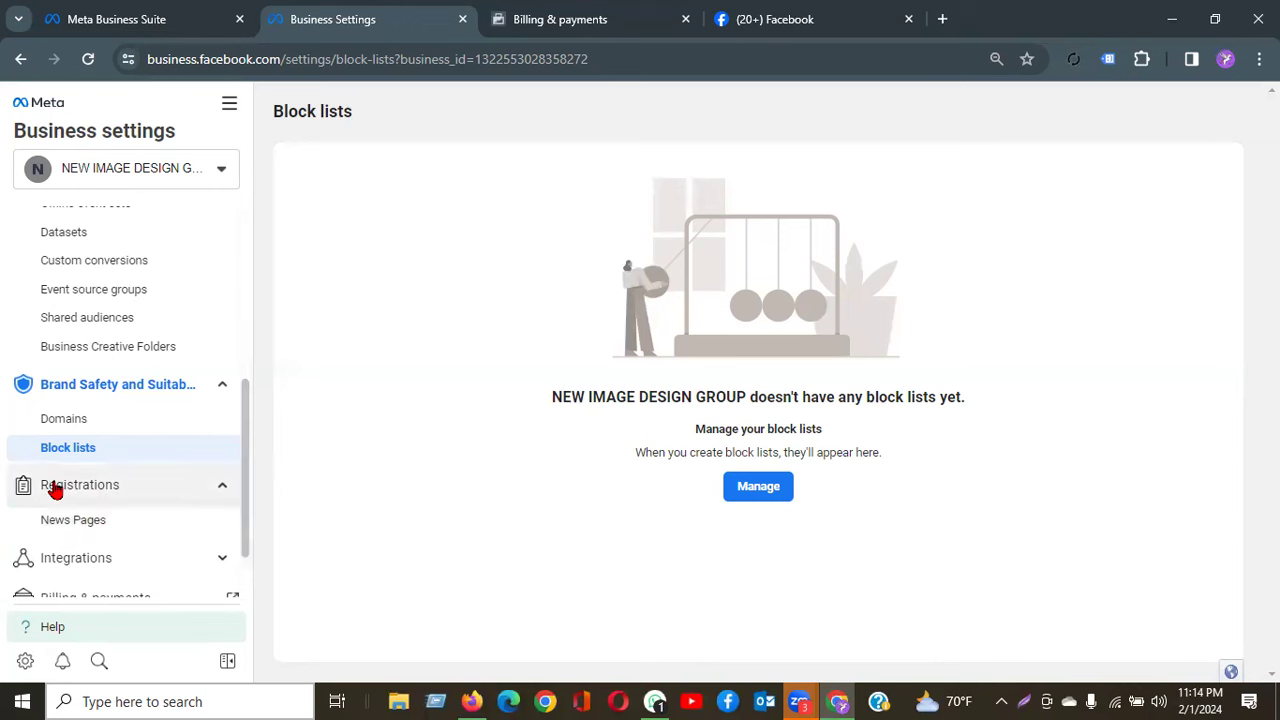
pyautogui.scroll(3, 246, 437)
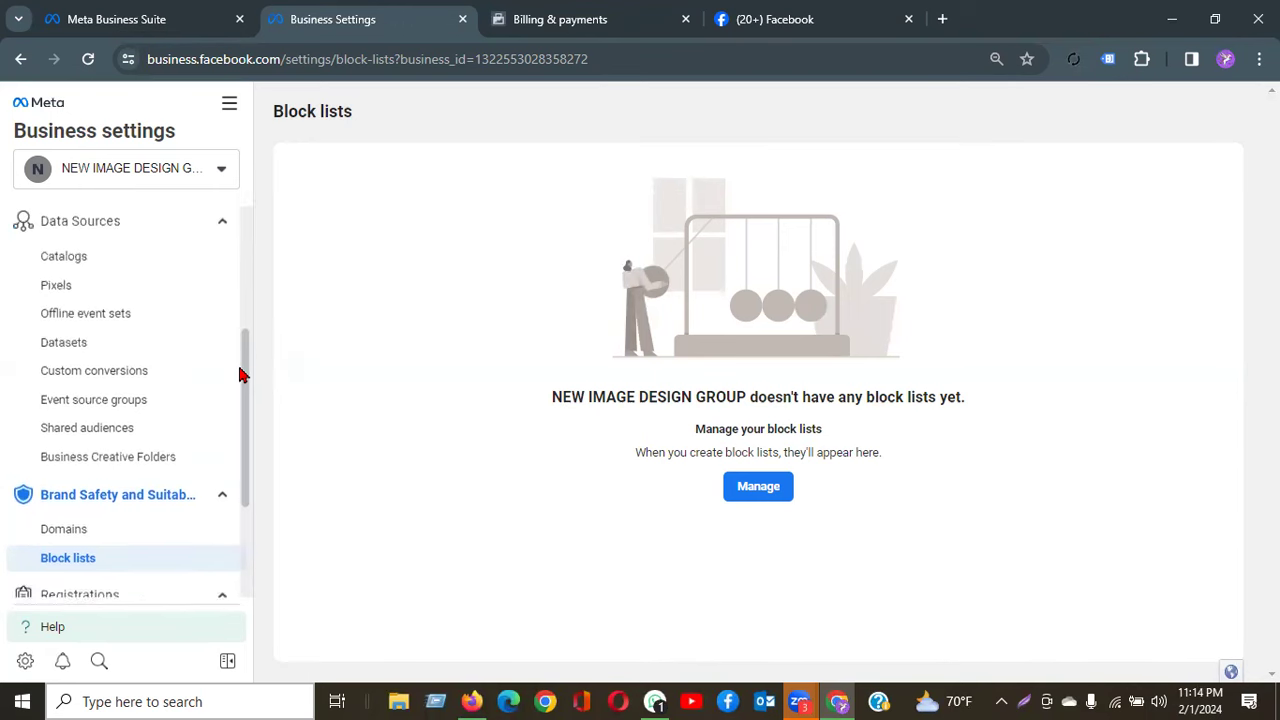
pyautogui.scroll(-4, 249, 480)
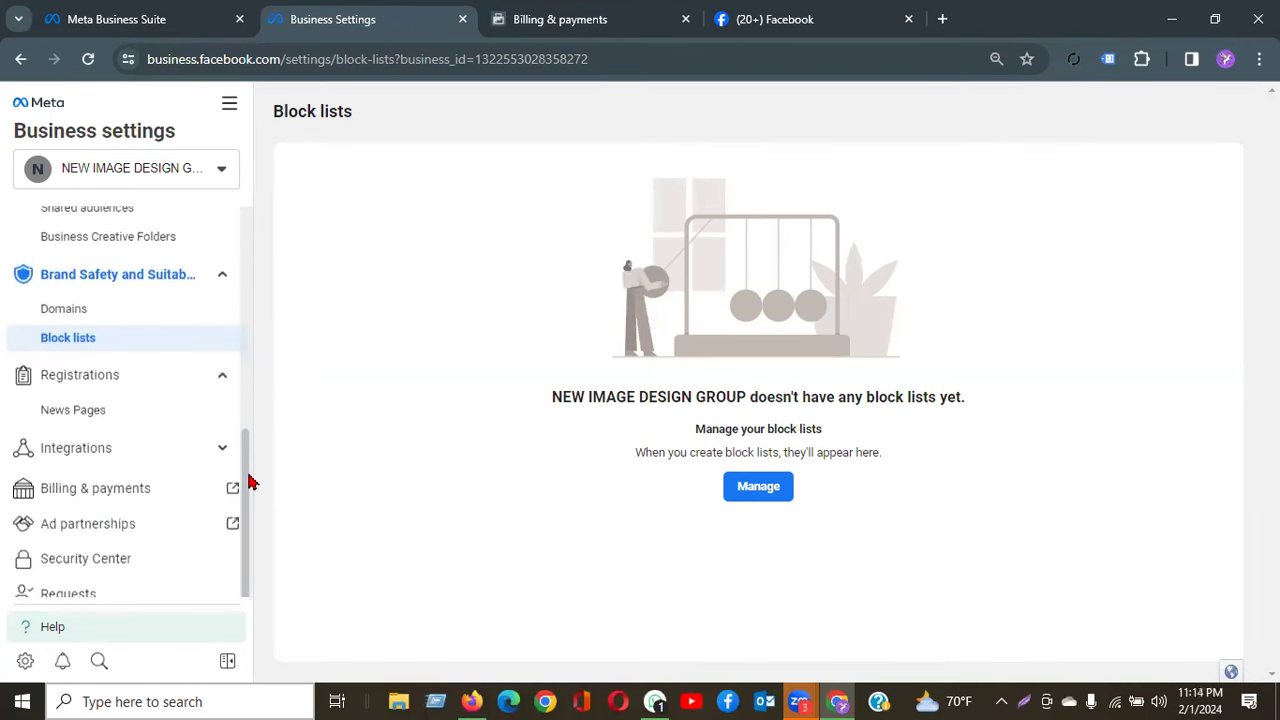
pyautogui.click(99, 390)
pyautogui.click(98, 391)
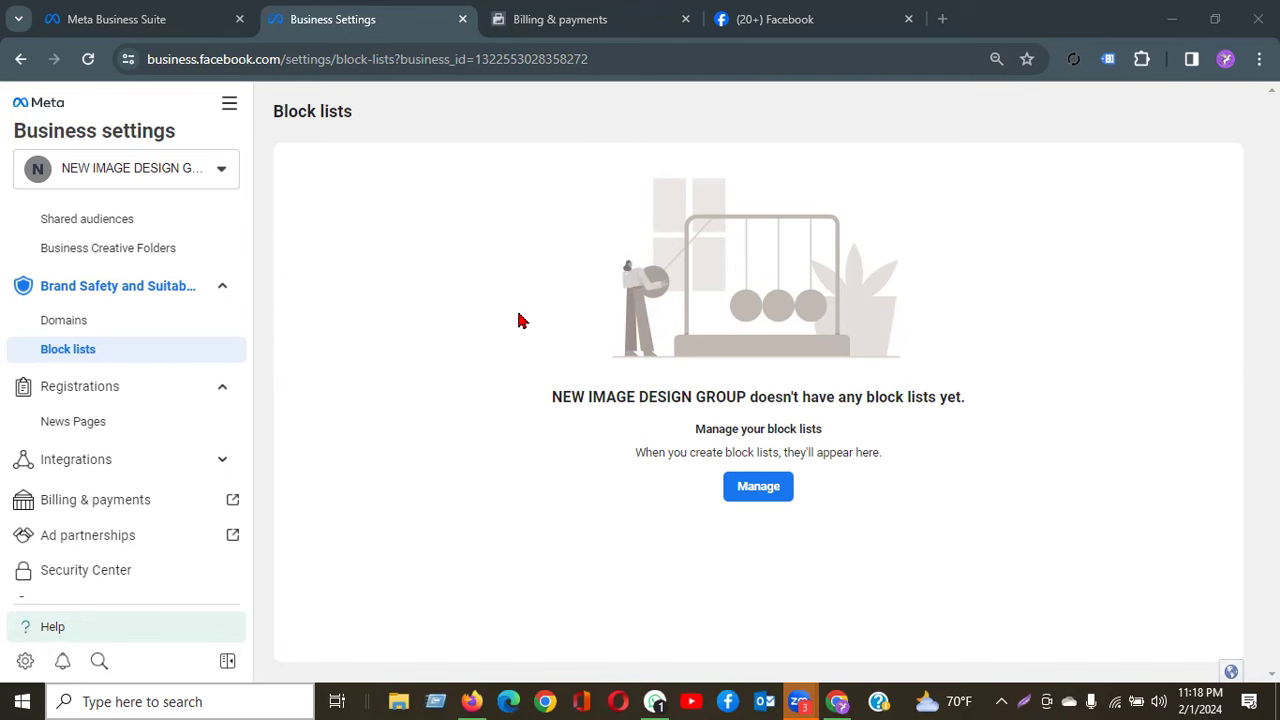
pyautogui.click(84, 390)
pyautogui.click(84, 390)
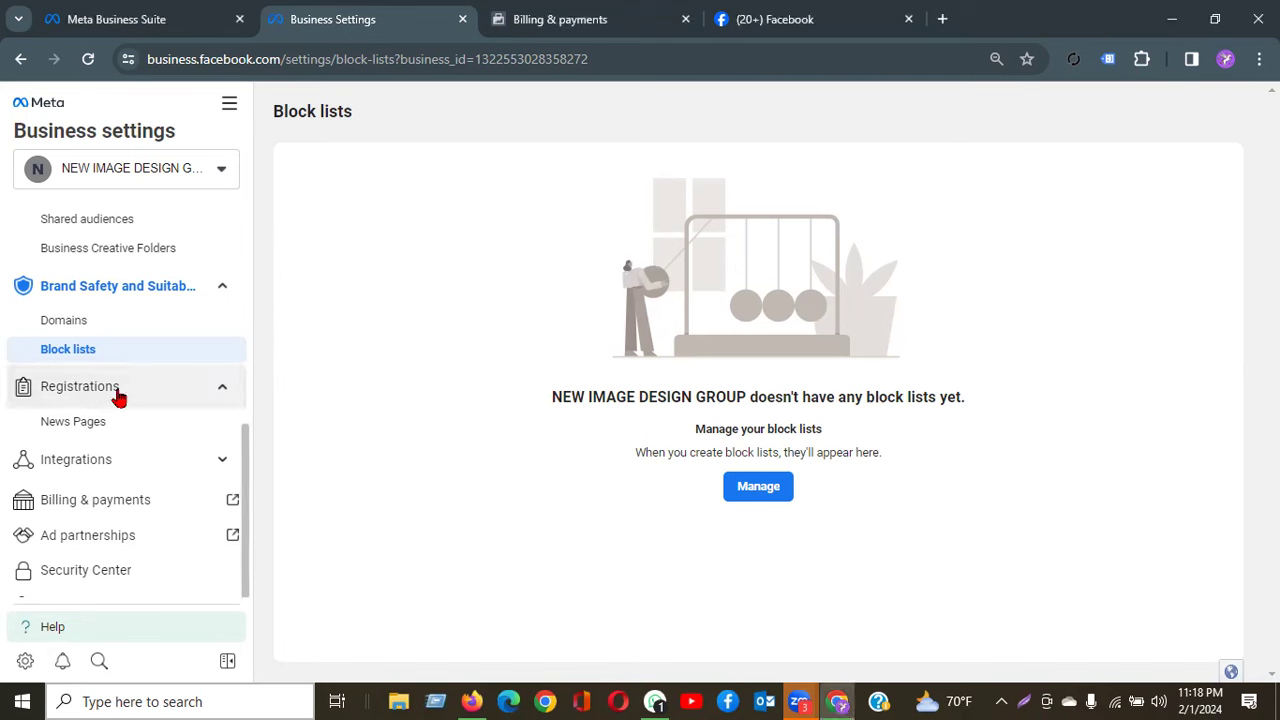
# Step: Open News Pages under Registrations and highlight the heading about selecting which news Pages to register
pyautogui.click(77, 426)
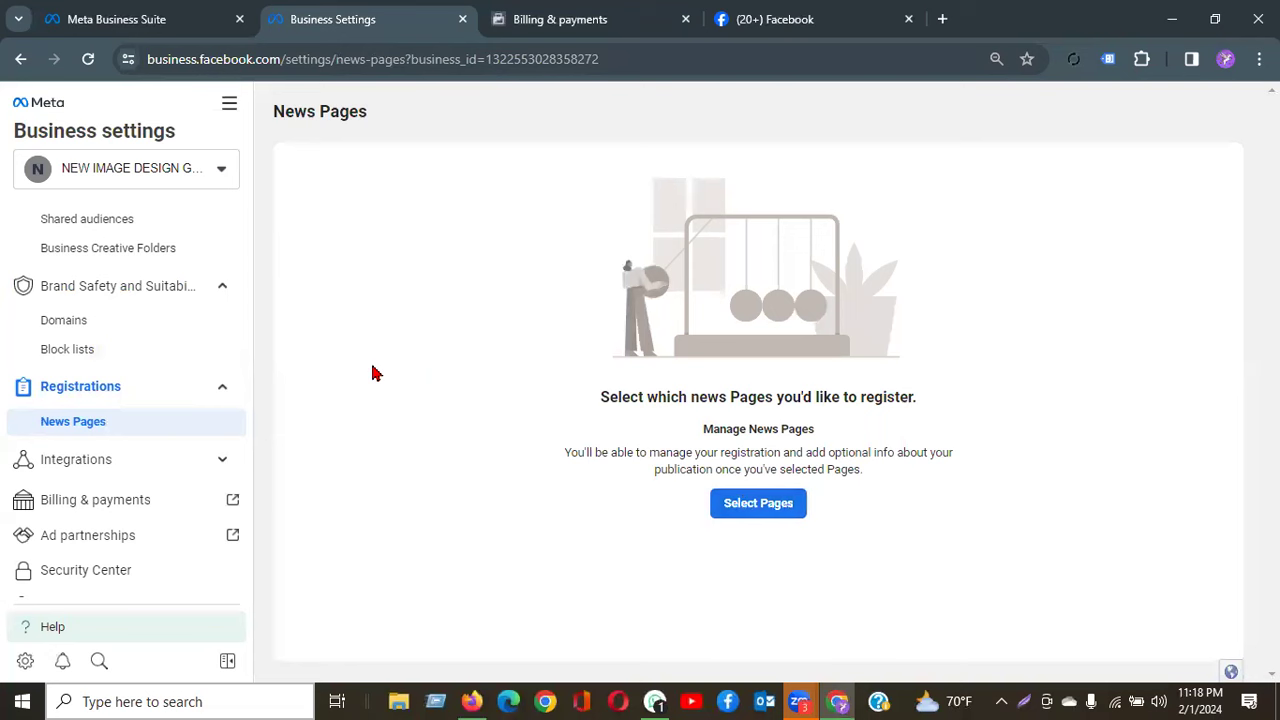
pyautogui.moveTo(915, 401); pyautogui.dragTo(859, 396)
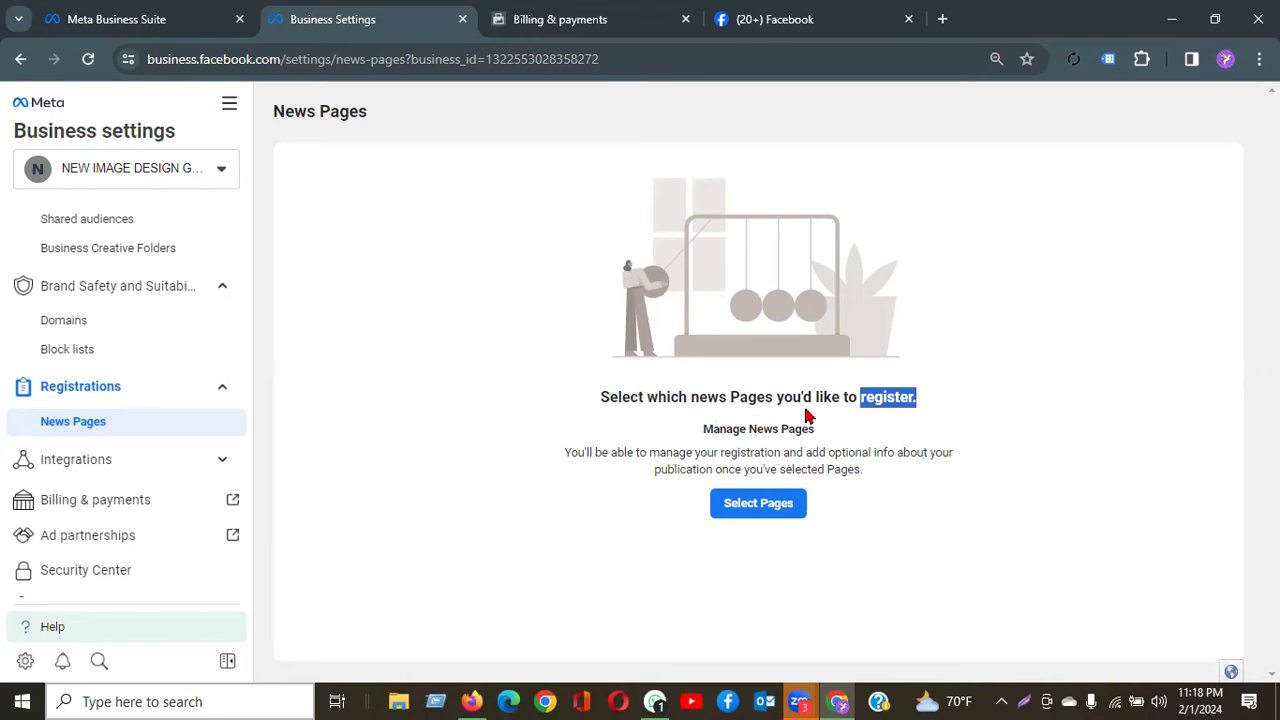
pyautogui.click(925, 400)
pyautogui.moveTo(925, 400); pyautogui.dragTo(594, 417)
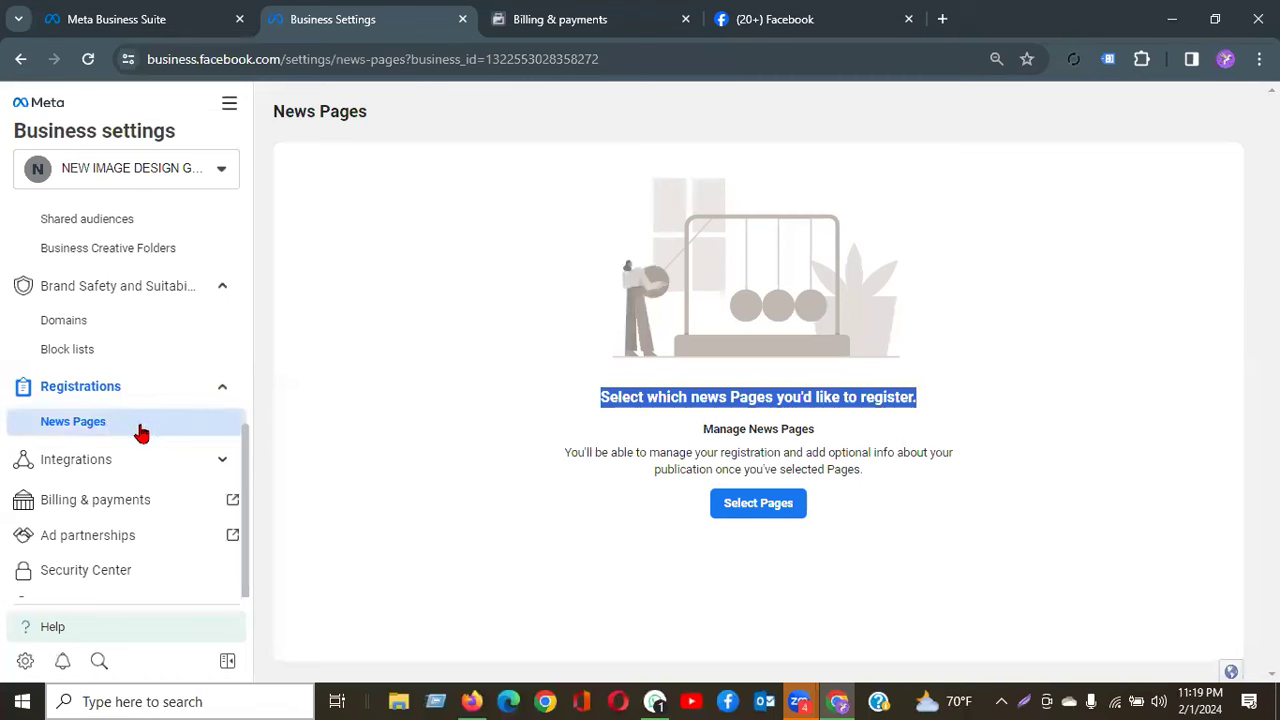
pyautogui.scroll(5, 134, 380)
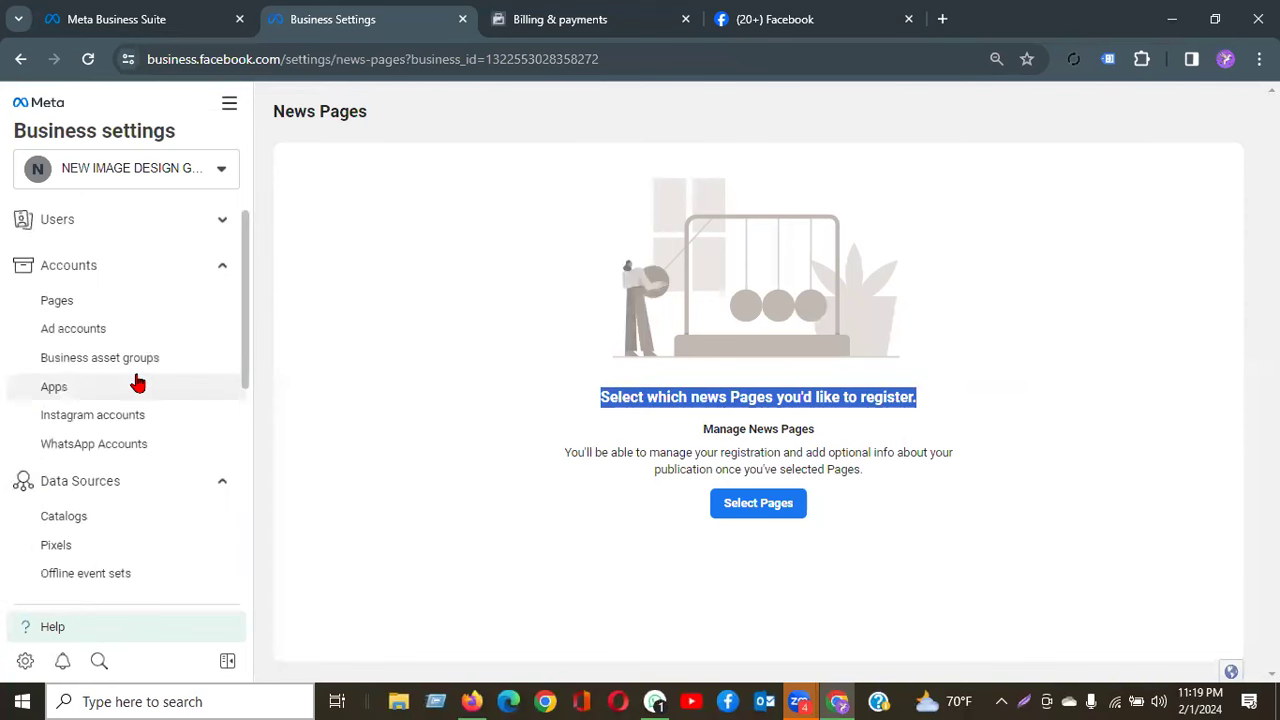
# Step: Expand the Users section, and collapse and re-expand the Data Sources section to show its entries
pyautogui.click(112, 236)
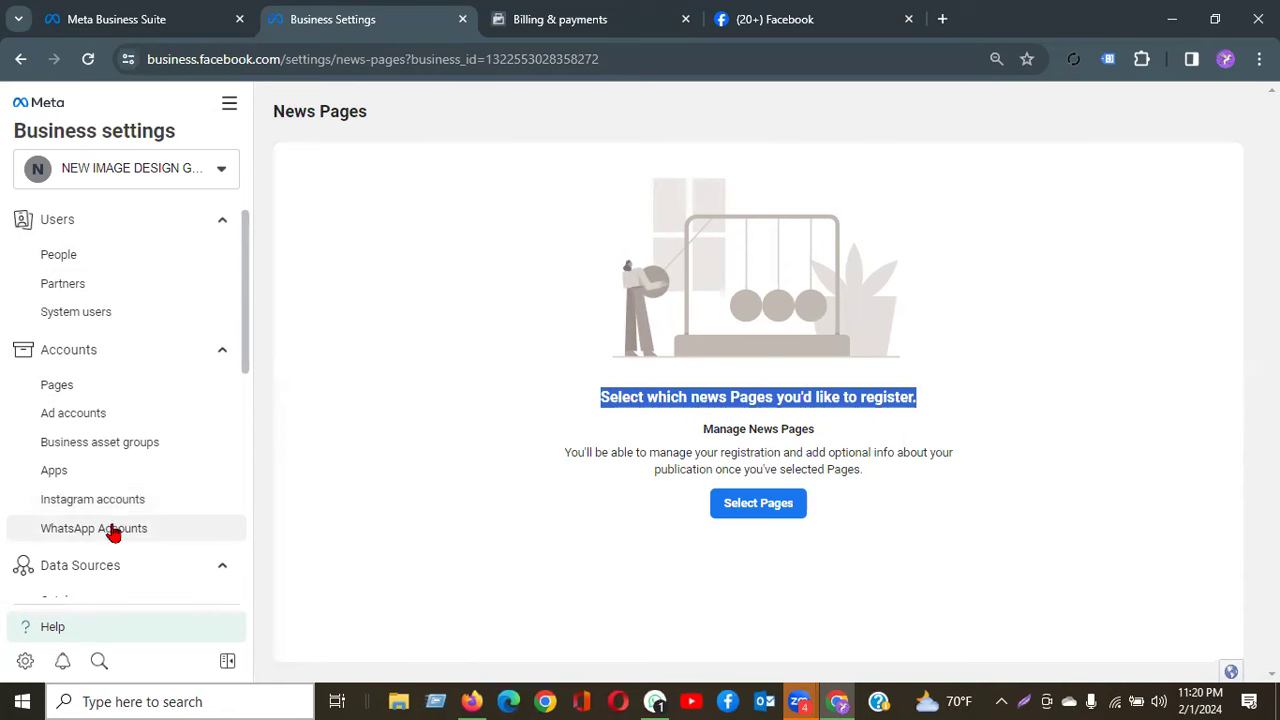
pyautogui.click(150, 565)
pyautogui.scroll(-3, 247, 396)
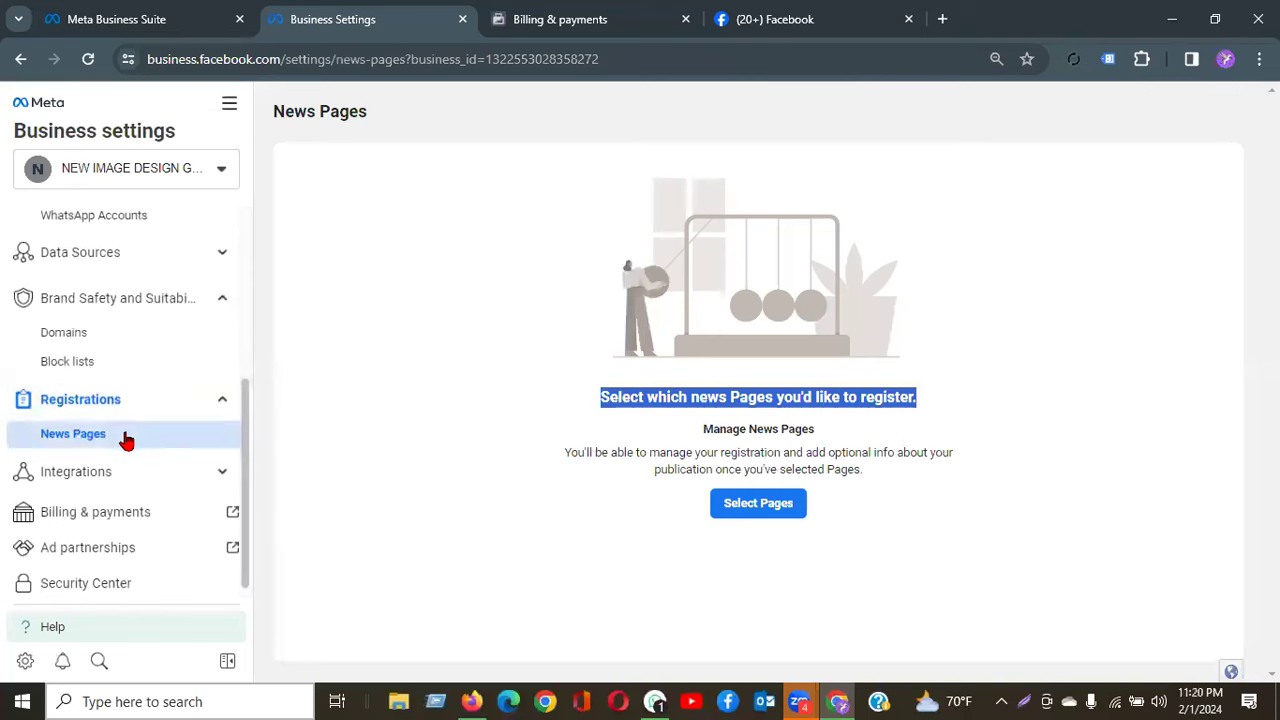
pyautogui.click(114, 255)
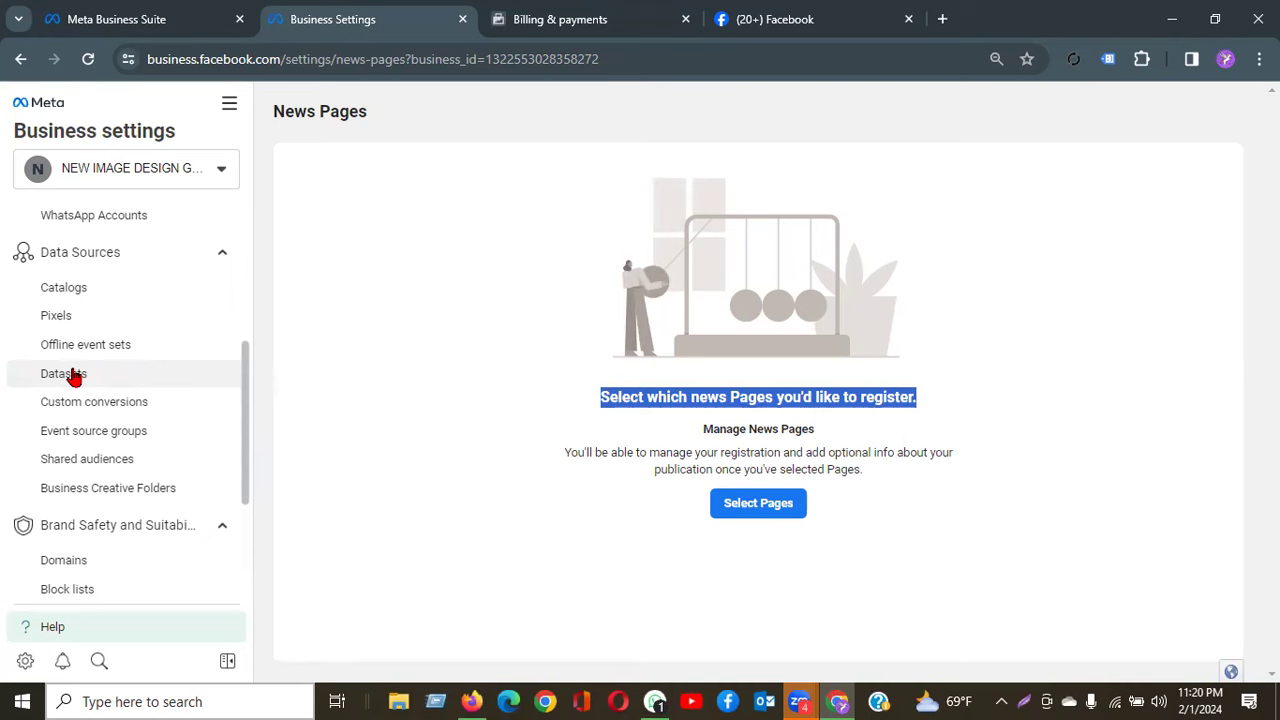
# Step: Review the settings categories from Users, Accounts and Data Sources through Brand Safety and Suitability, Registrations and Notifications, keeping News Pages open
pyautogui.scroll(-3, 72, 376)
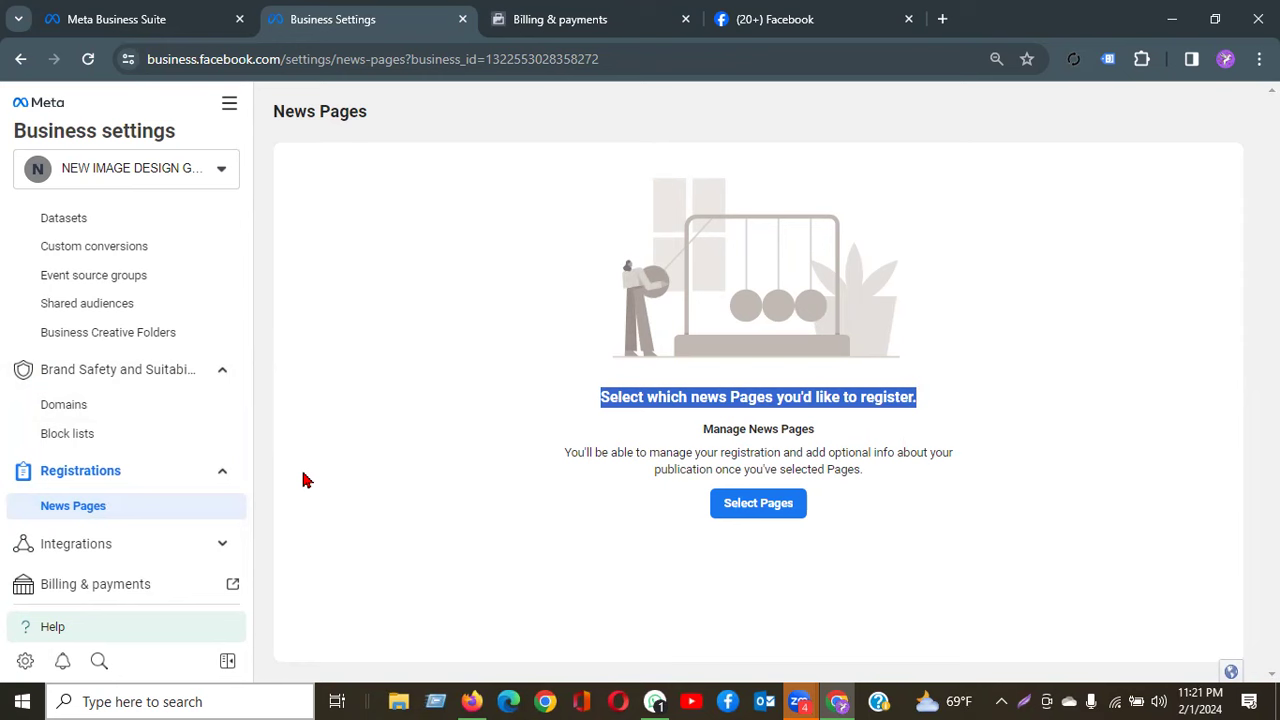
pyautogui.scroll(3, 203, 337)
pyautogui.scroll(-3, 203, 337)
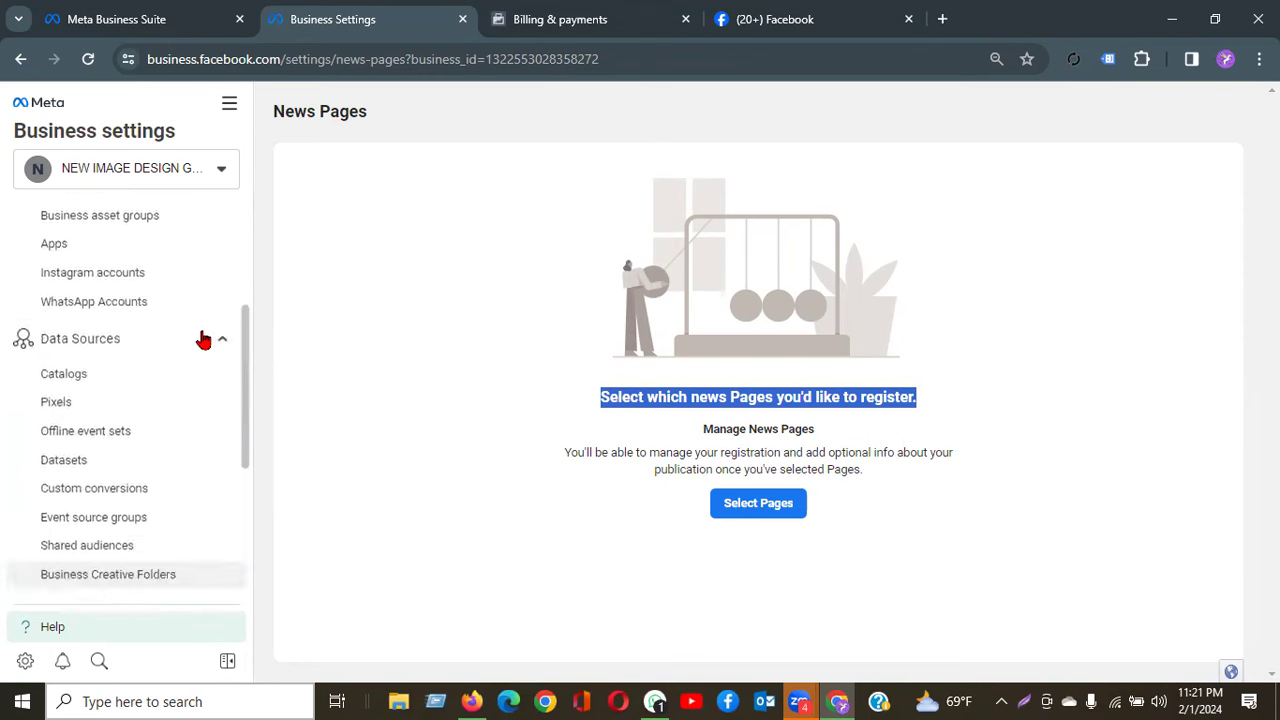
pyautogui.scroll(-3, 203, 337)
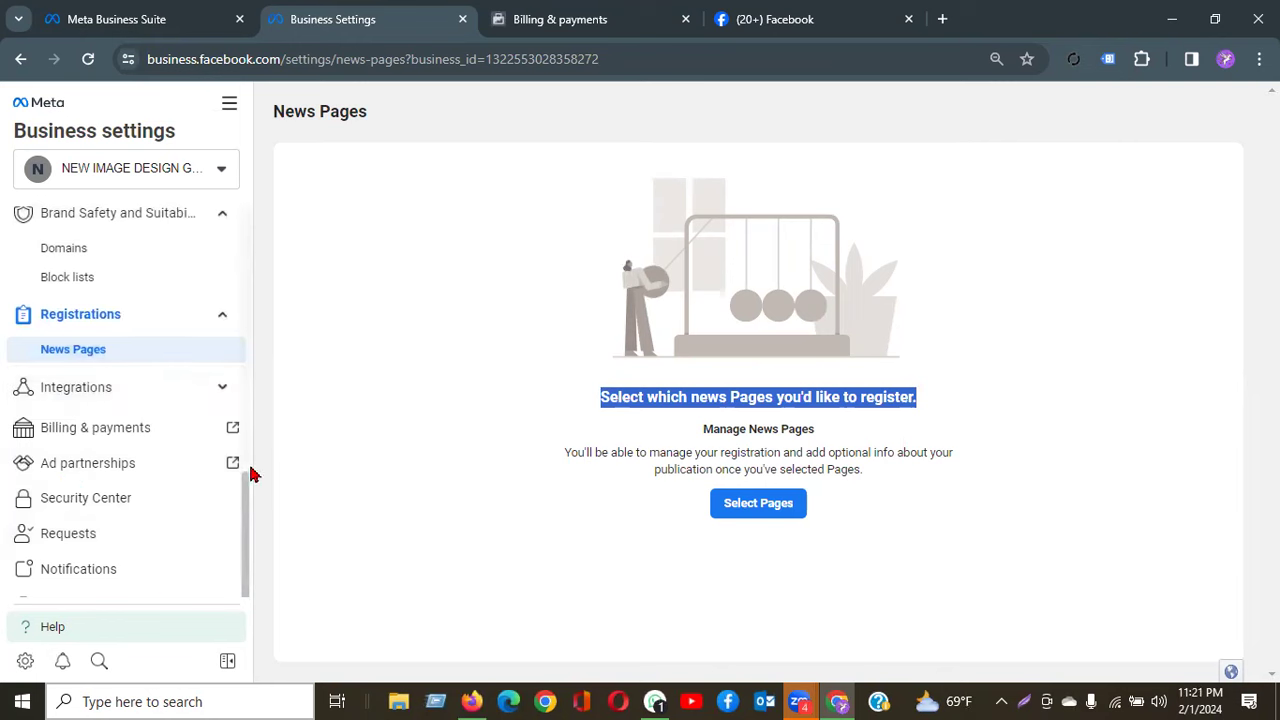
pyautogui.scroll(8, 251, 474)
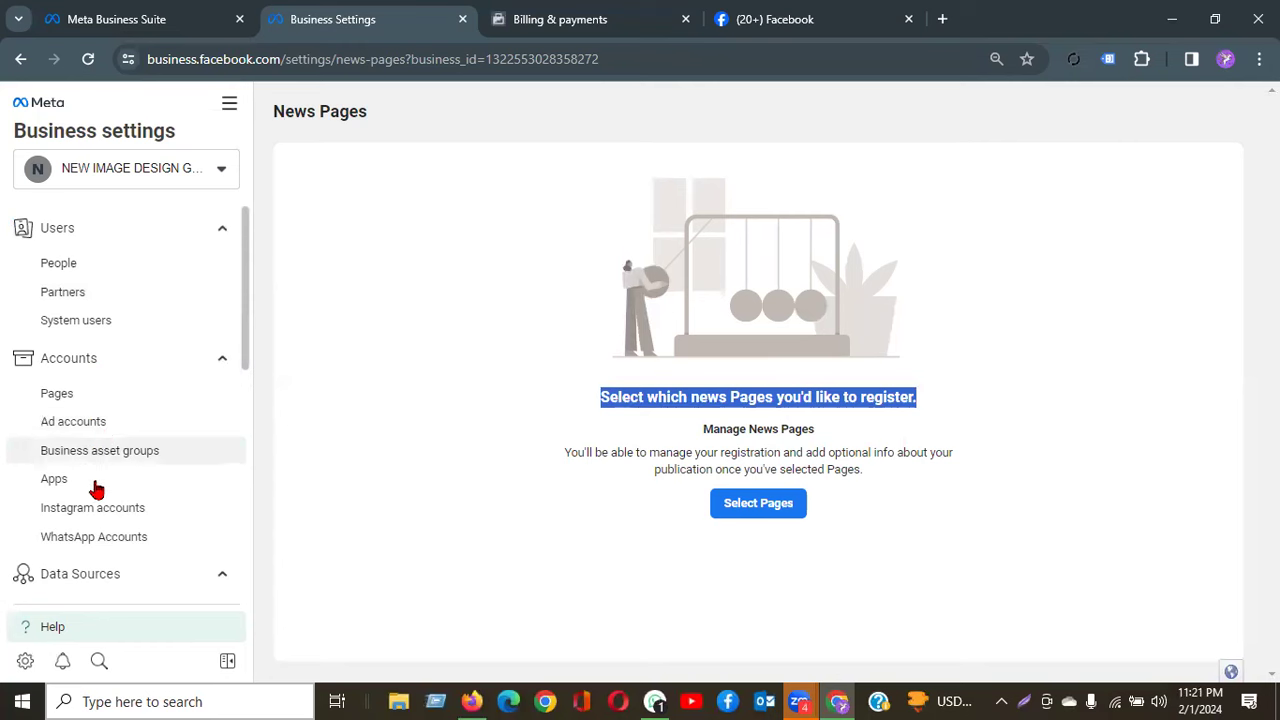
pyautogui.scroll(-2, 168, 536)
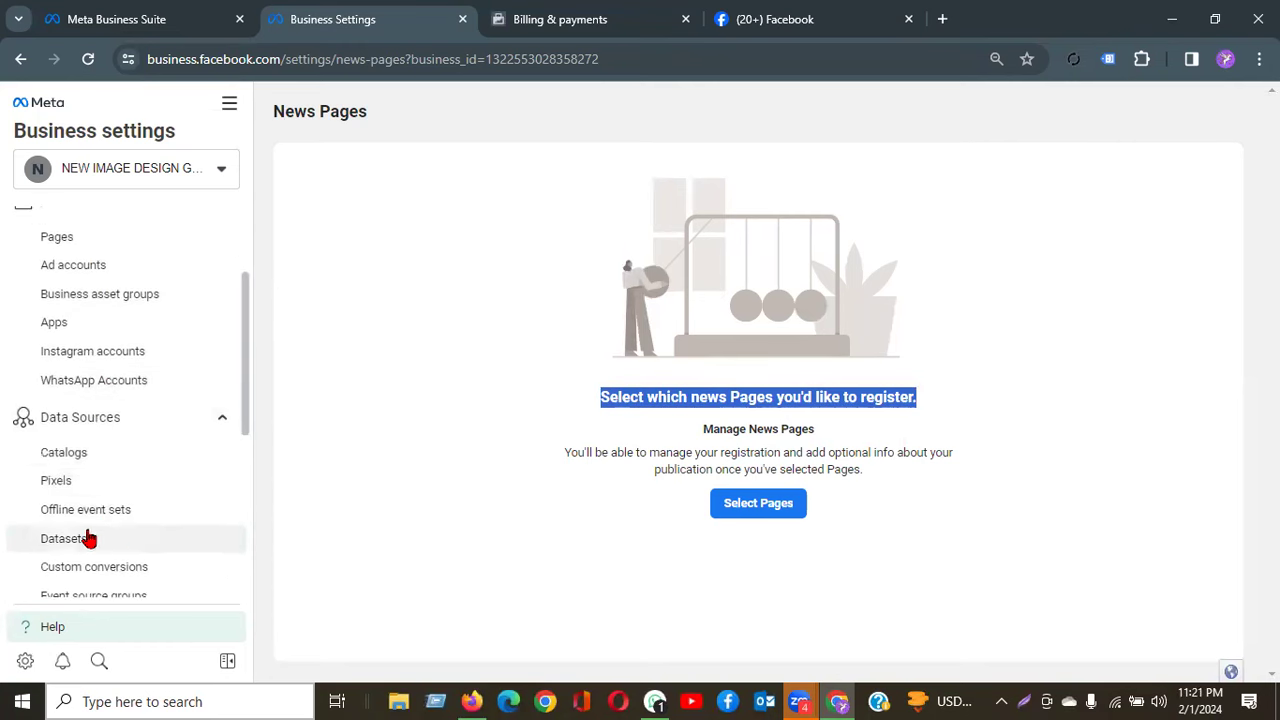
pyautogui.scroll(-2, 114, 546)
pyautogui.scroll(-2, 114, 543)
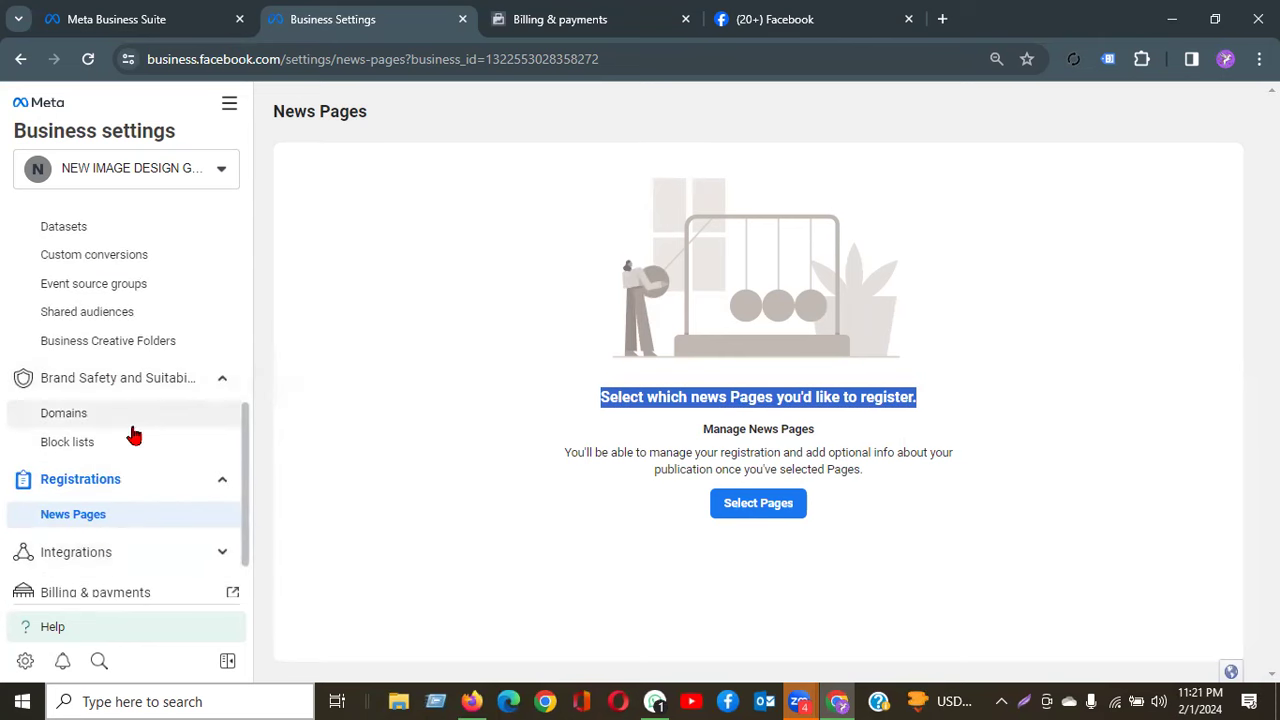